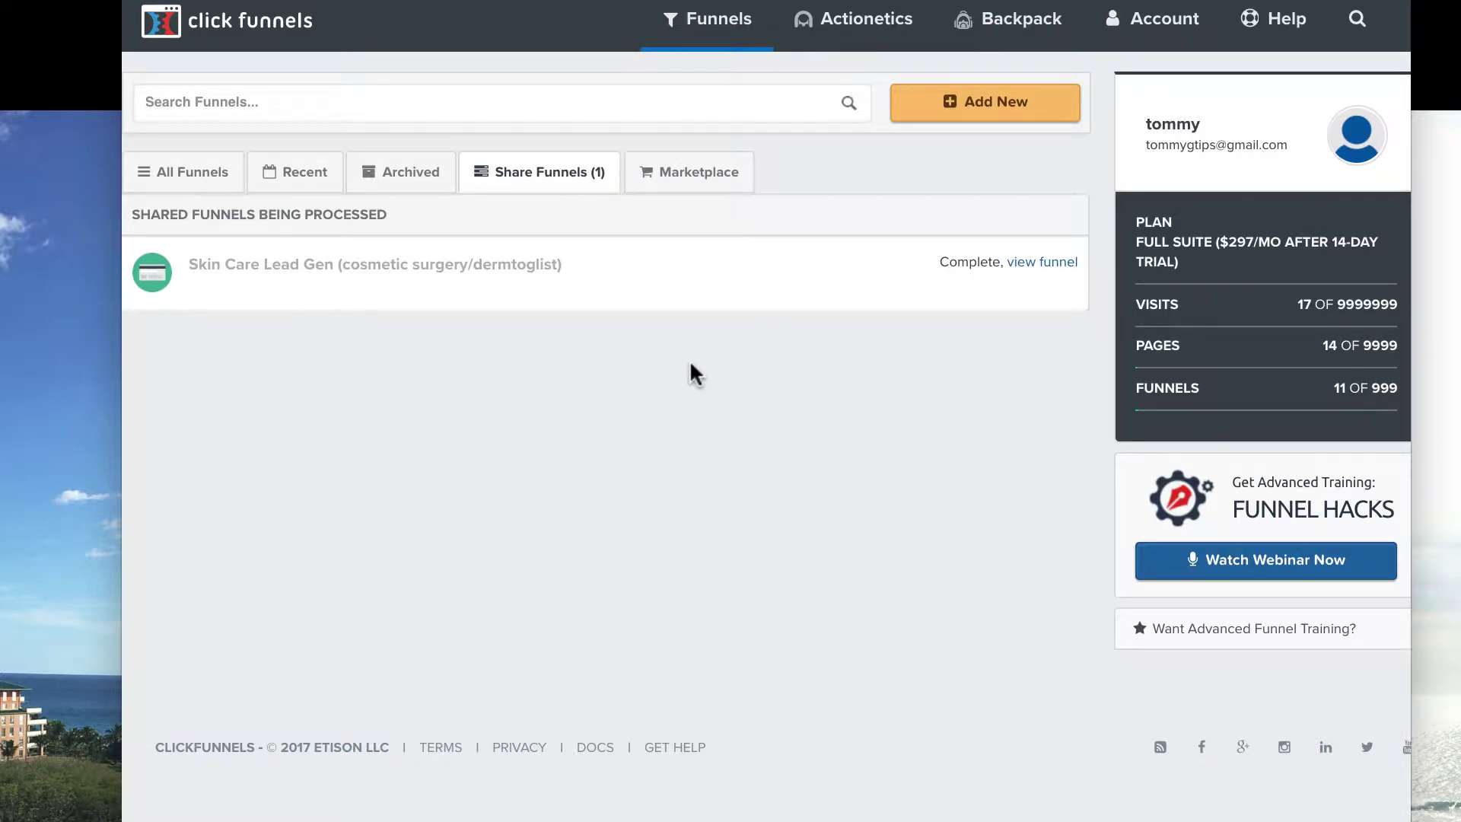
Step: View the shared Skin Care Lead Gen funnel and open its squeeze page for editing in a new tab
left_click(1056, 263)
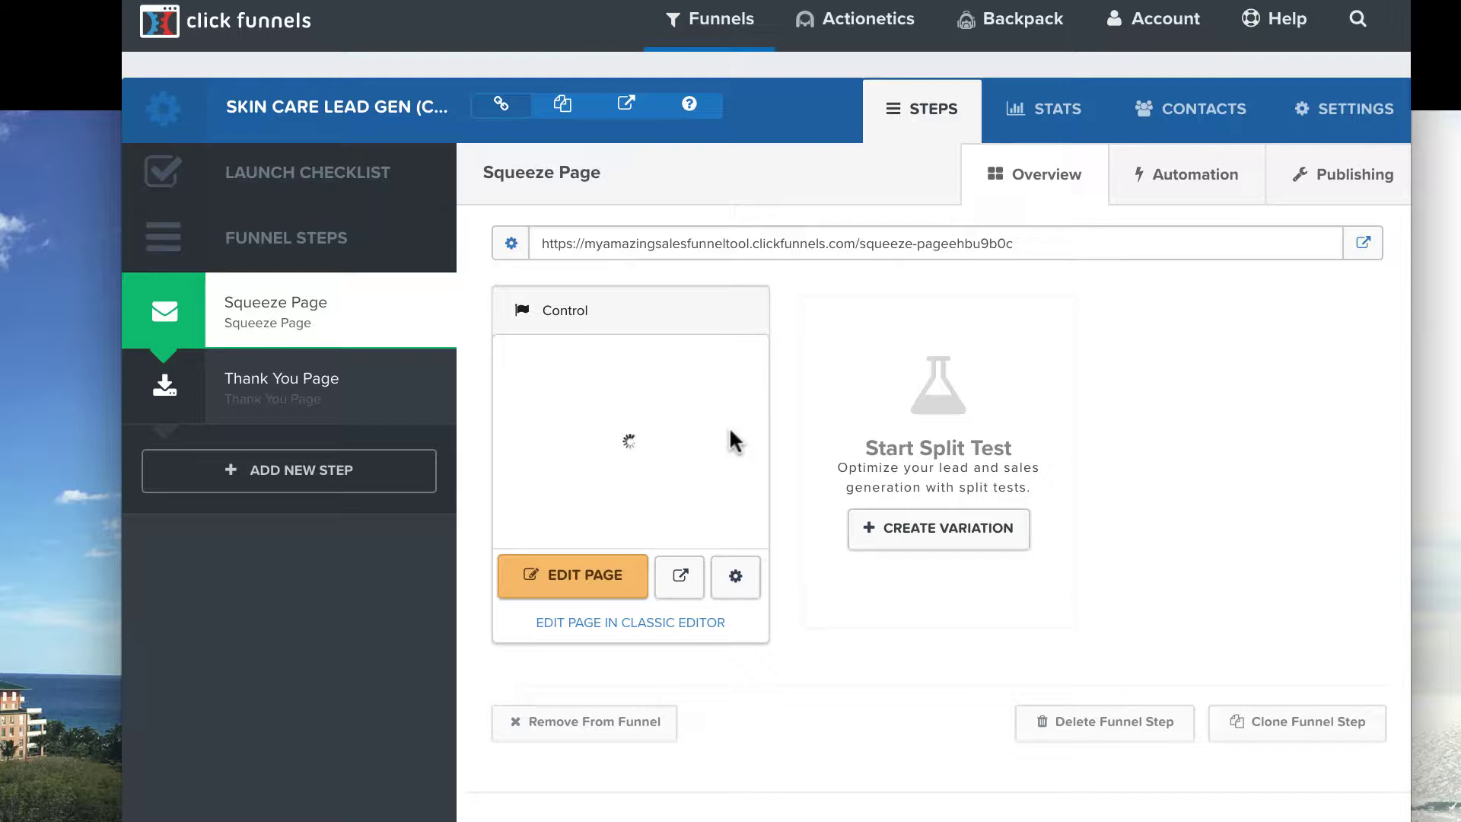
right_click(571, 586)
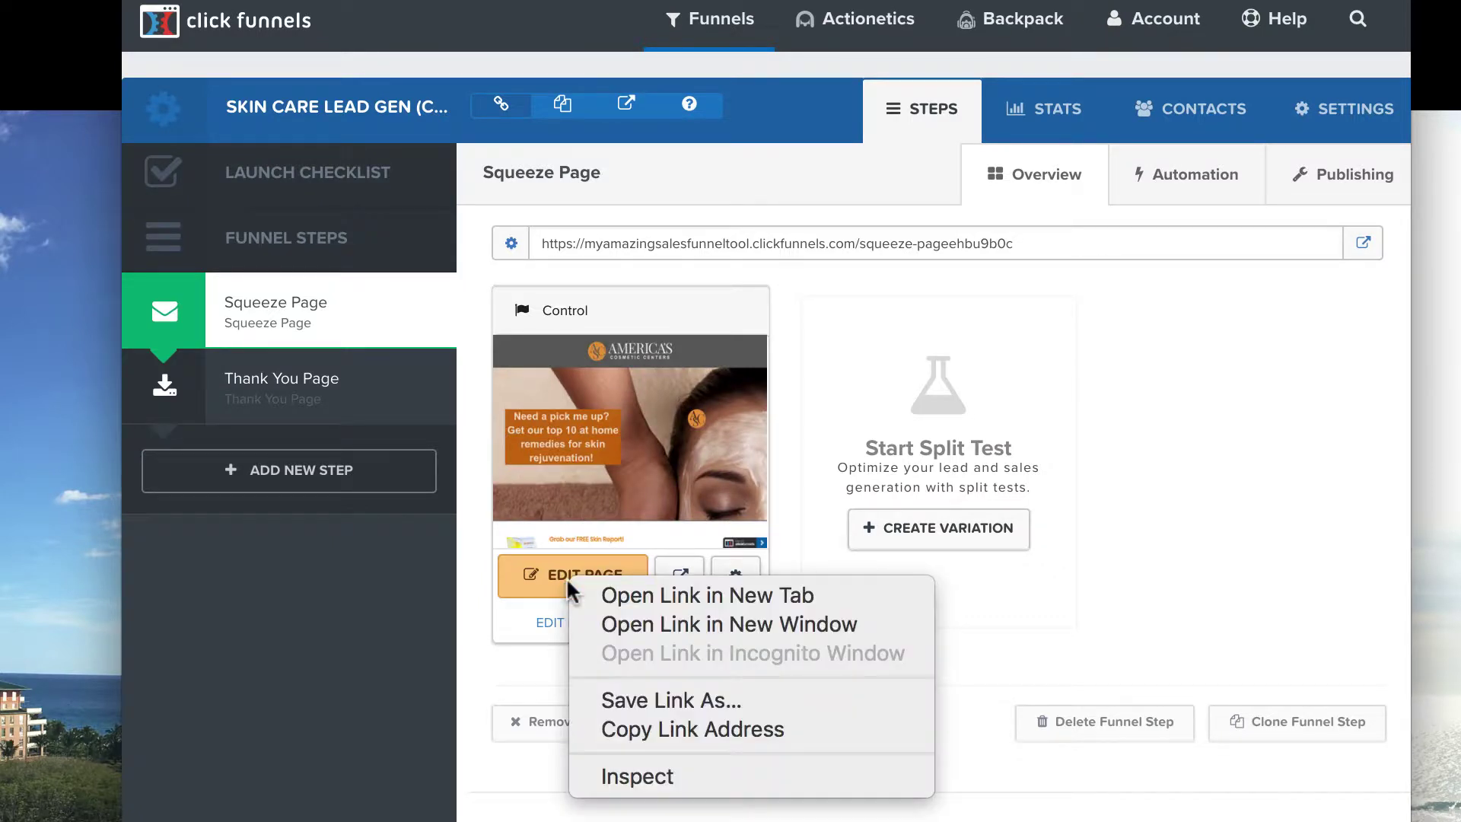
left_click(586, 594)
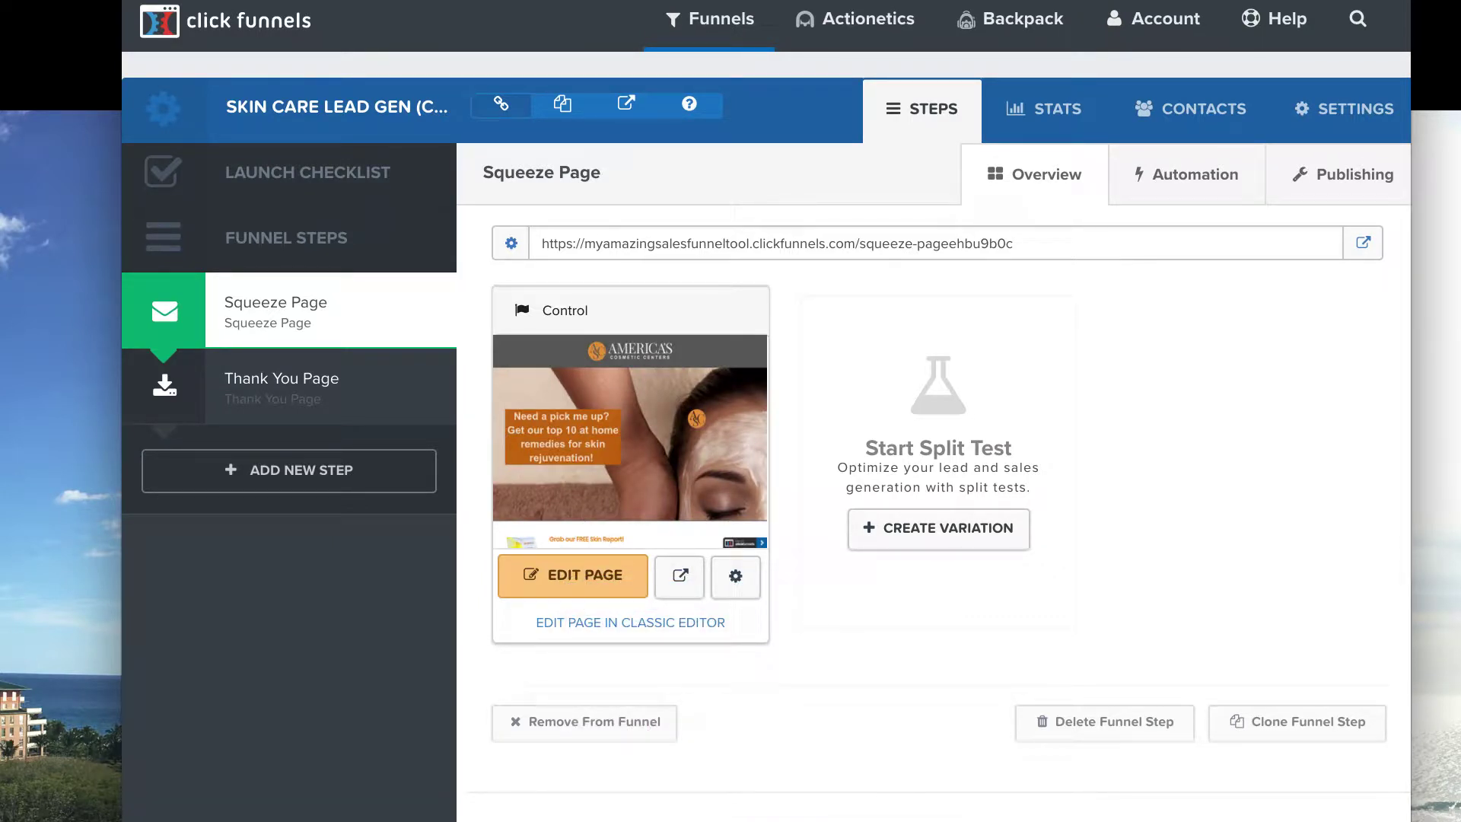
Step: Switch to the published squeeze page and review its header, hero image and free skin report offer
key("ctrl+Tab")
key("ctrl+Tab")
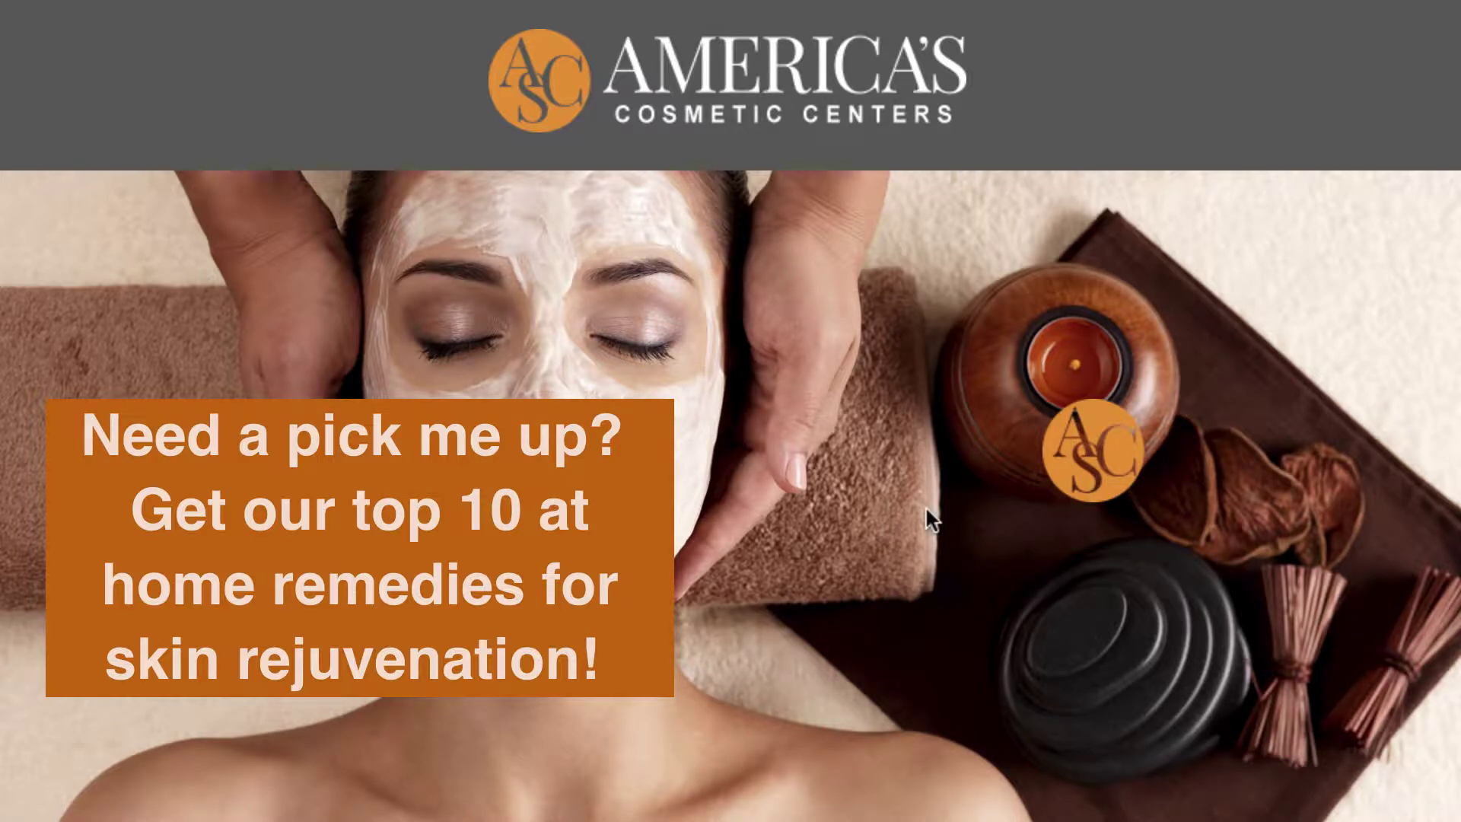
scroll(854, 557, "down", 5)
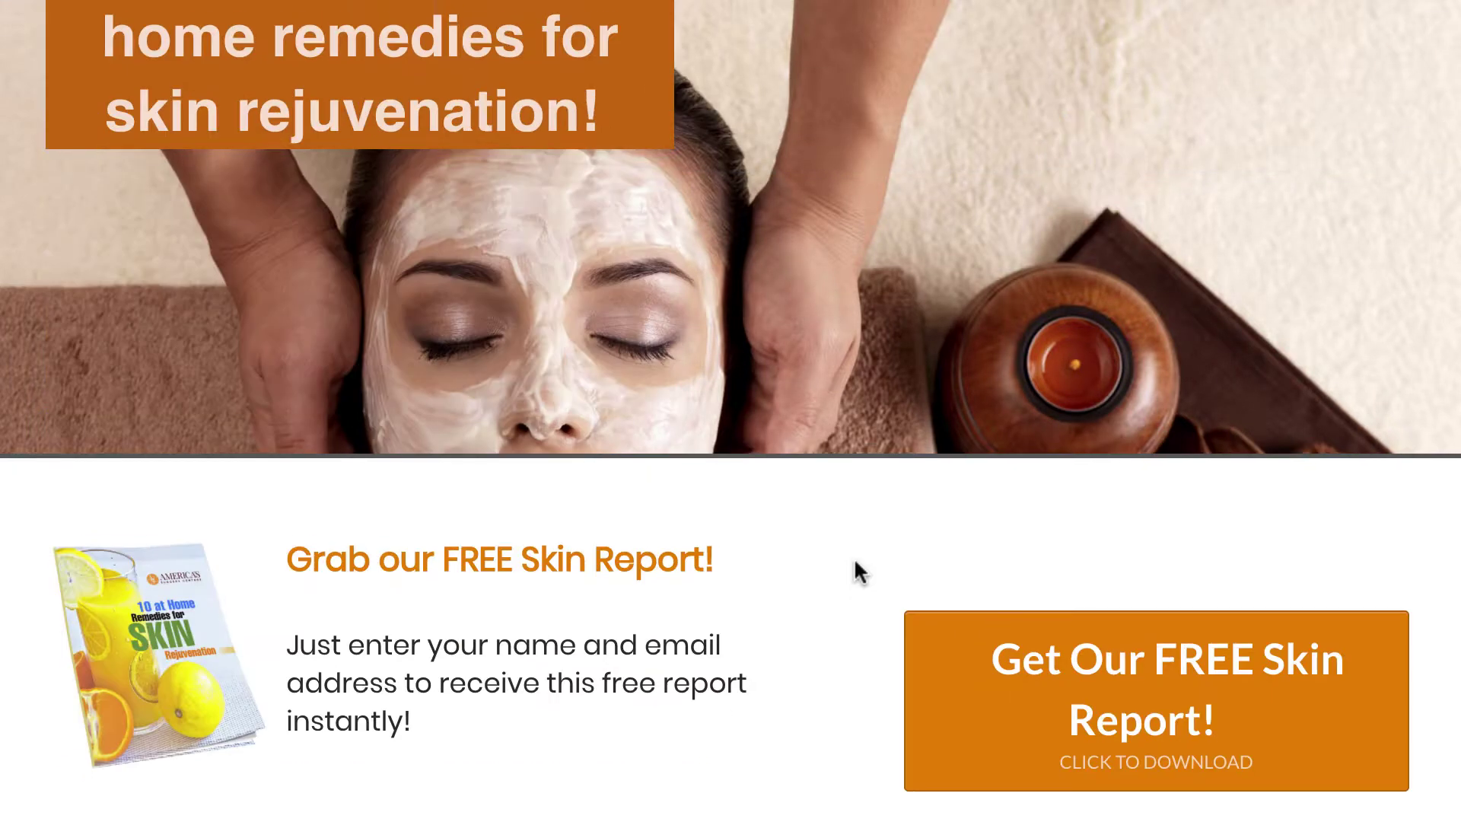
scroll(854, 557, "up", 4)
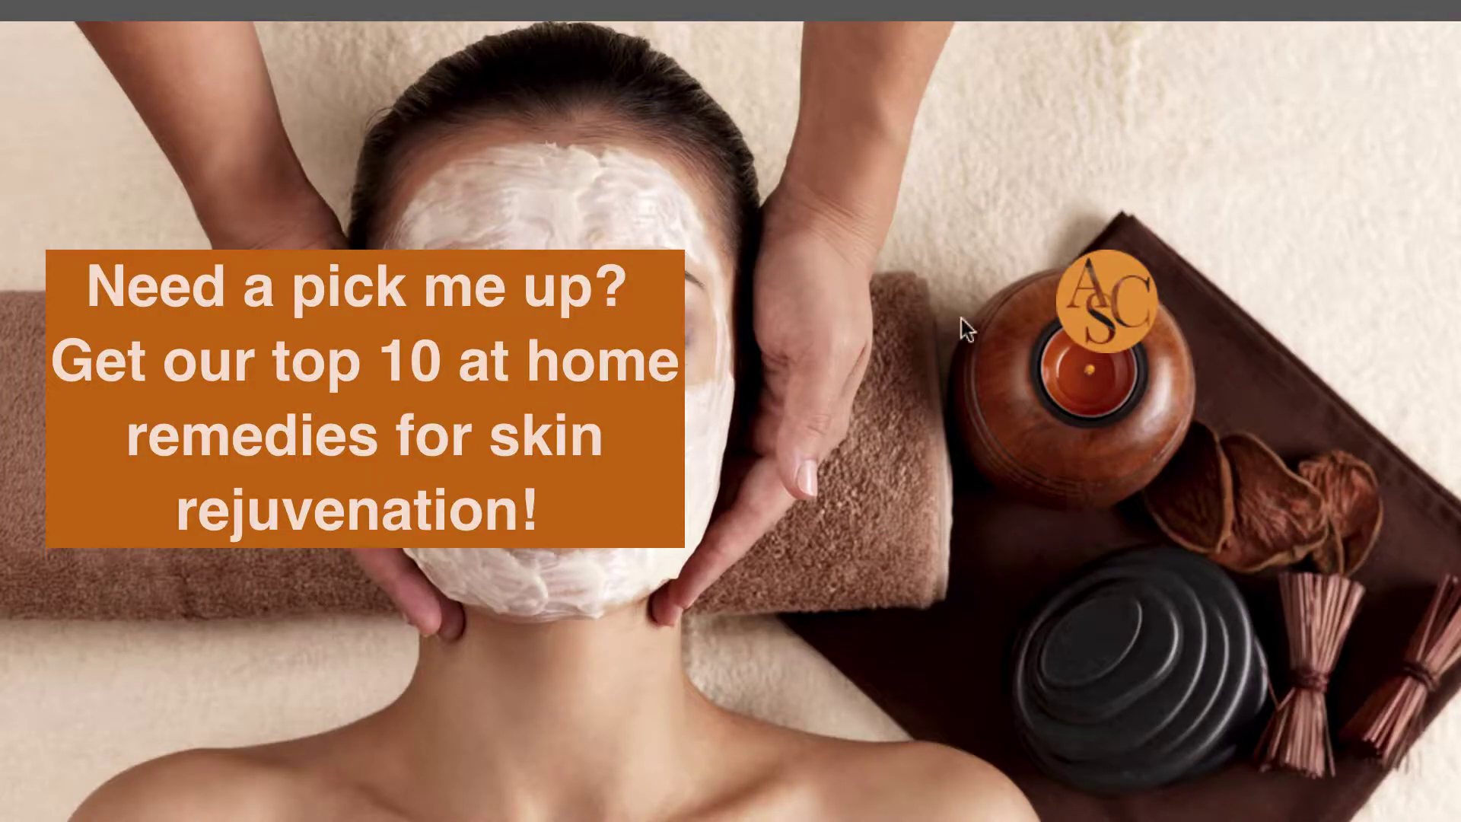
scroll(917, 449, "up", 2)
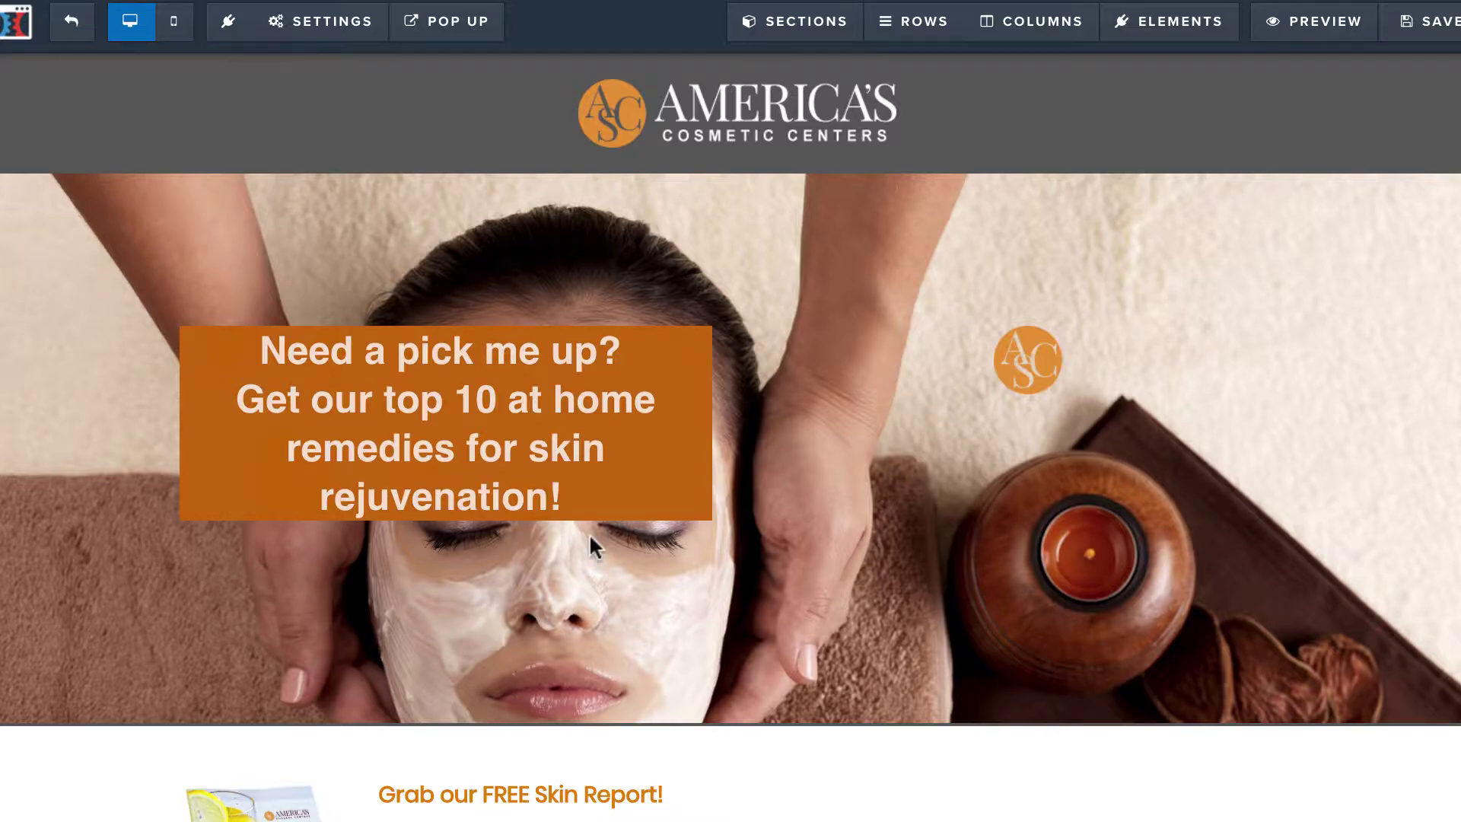
Step: Examine the squeeze page's hero headline, free report offer and About America's Cosmetic Surgery Centers section in the page editor
scroll(685, 503, "down", 5)
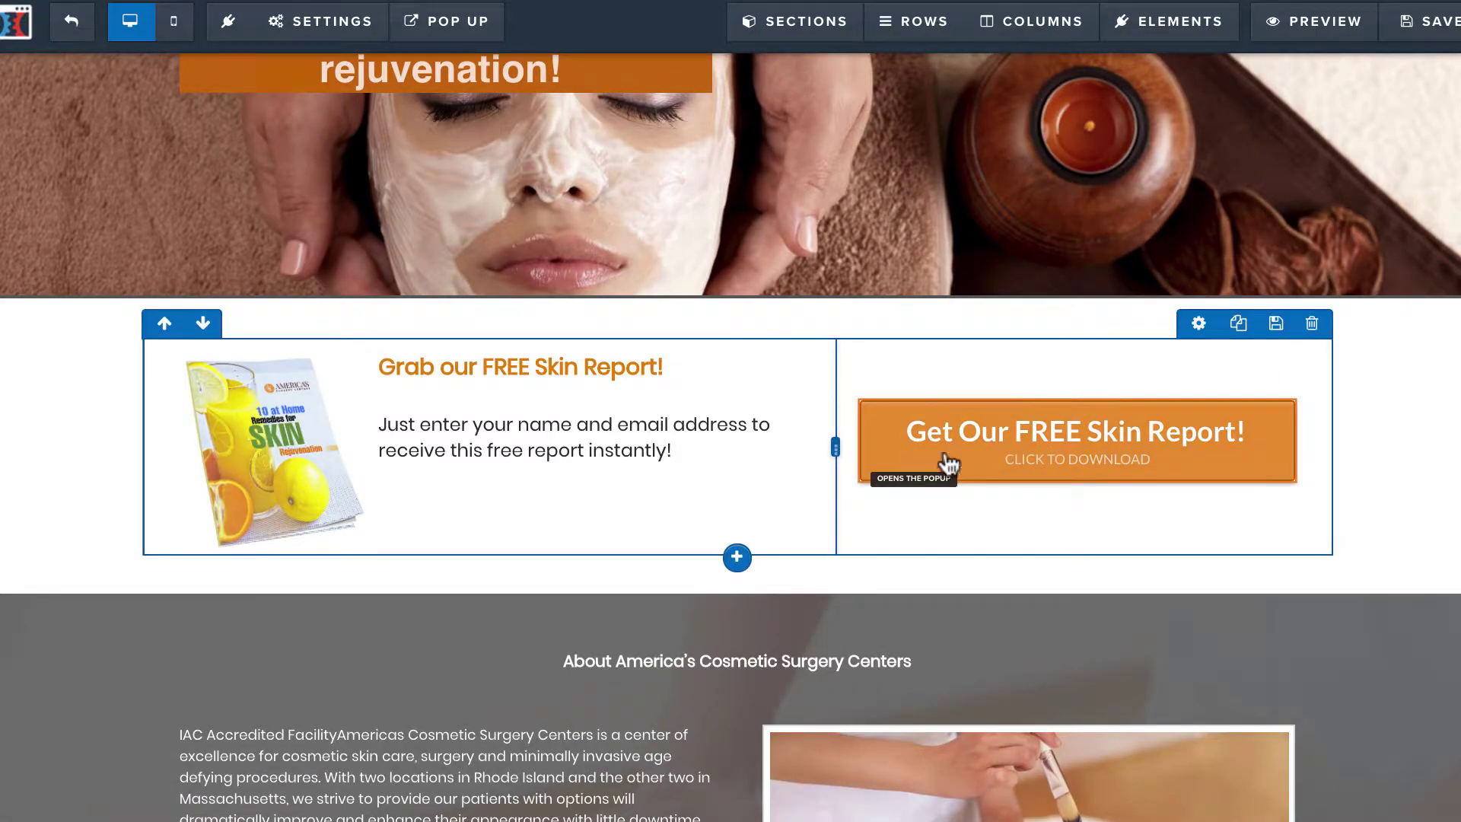
scroll(913, 468, "up", 2)
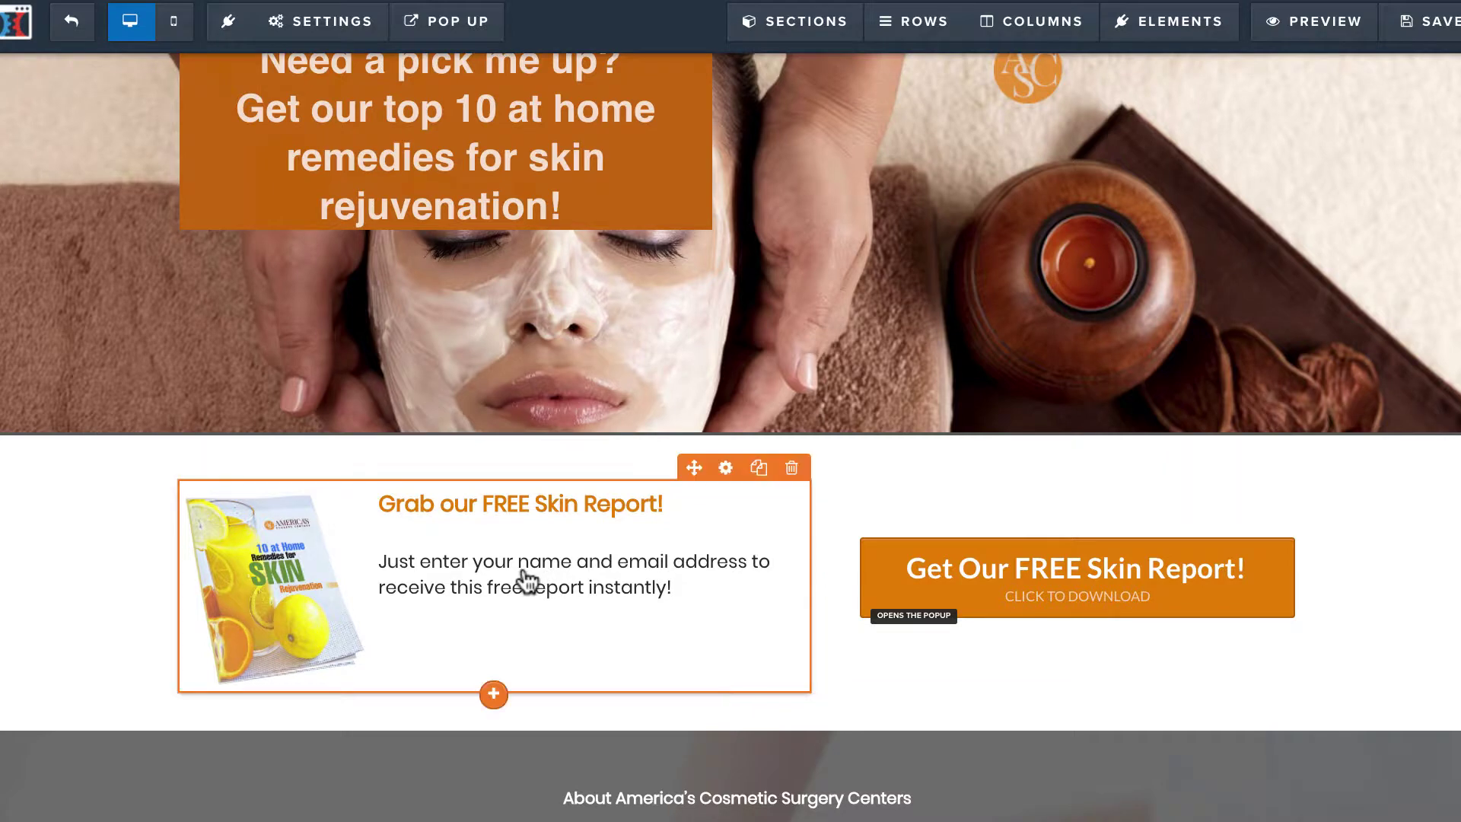
scroll(532, 581, "up", 4)
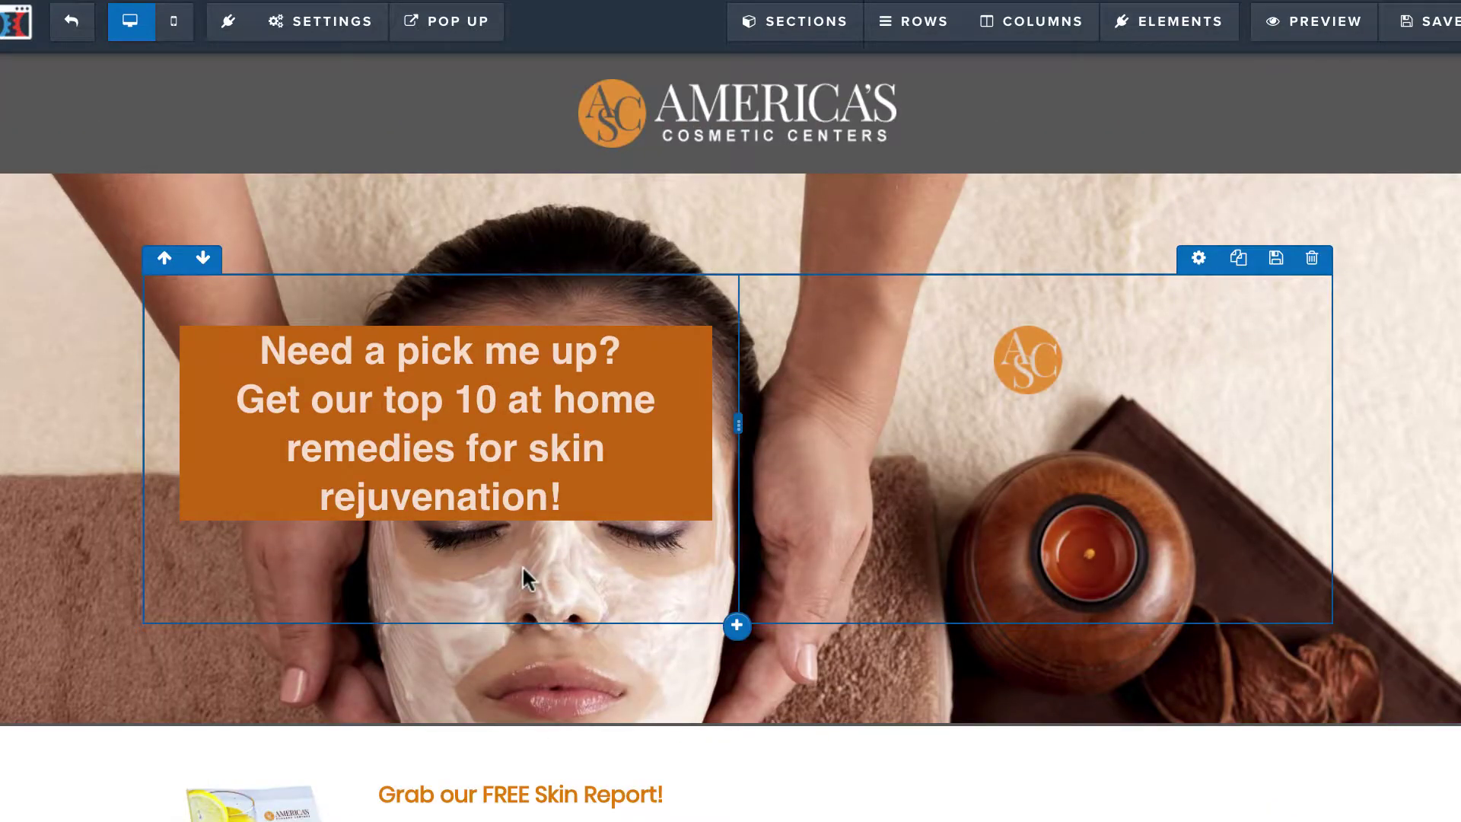
scroll(523, 570, "down", 4)
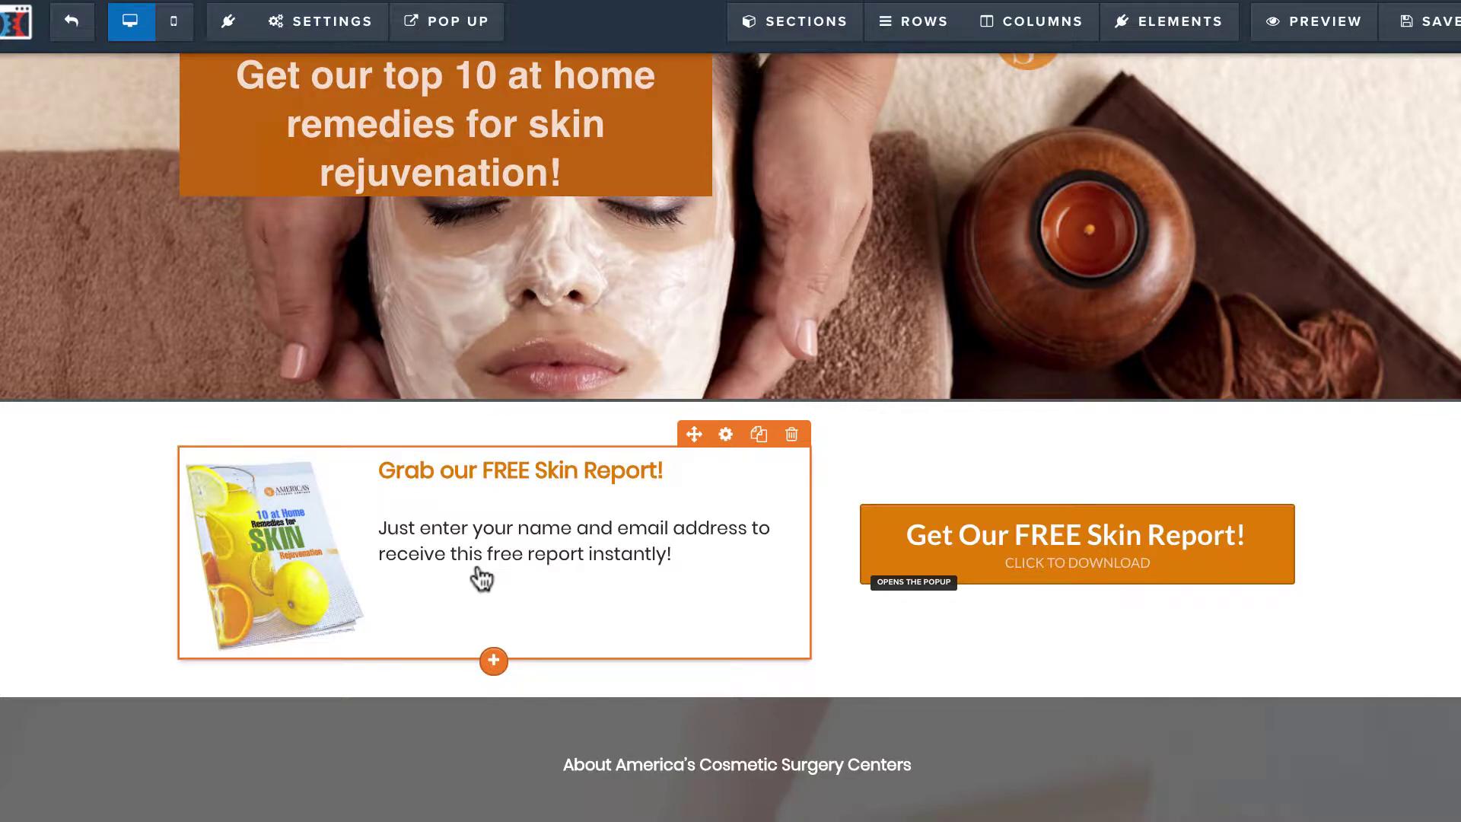
scroll(481, 579, "up", 5)
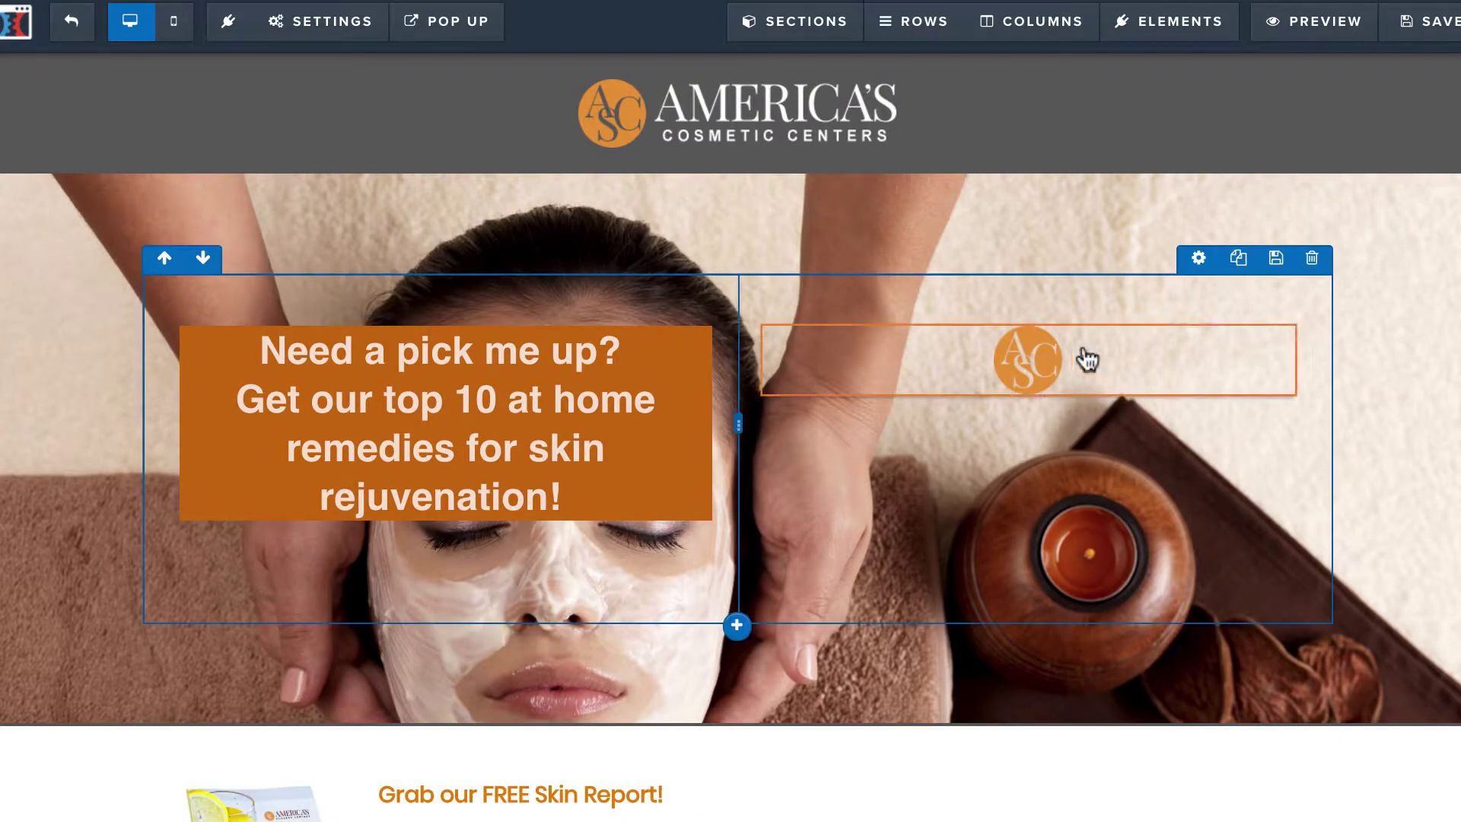
scroll(653, 694, "down", 1)
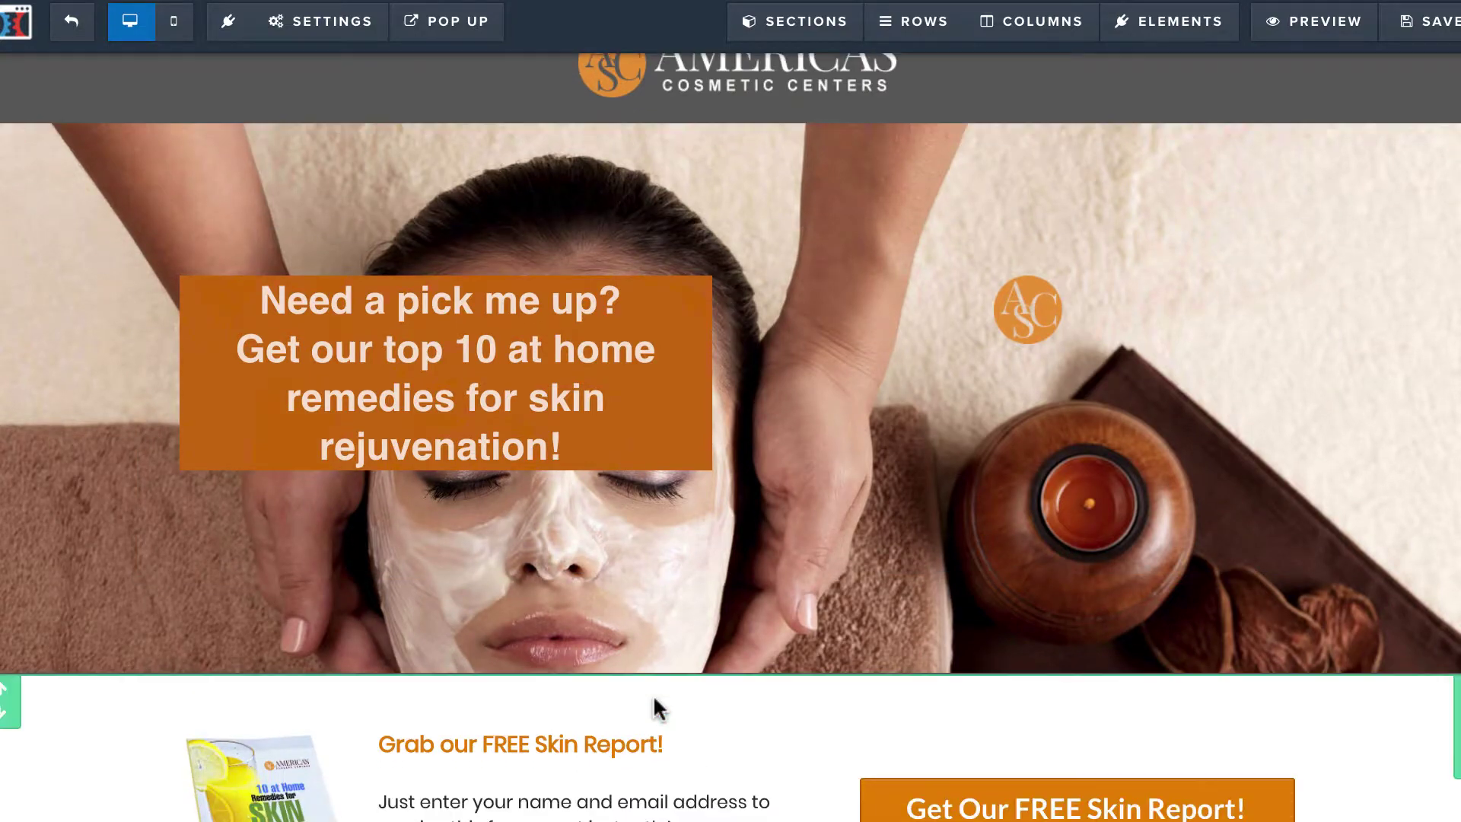
scroll(706, 500, "down", 15)
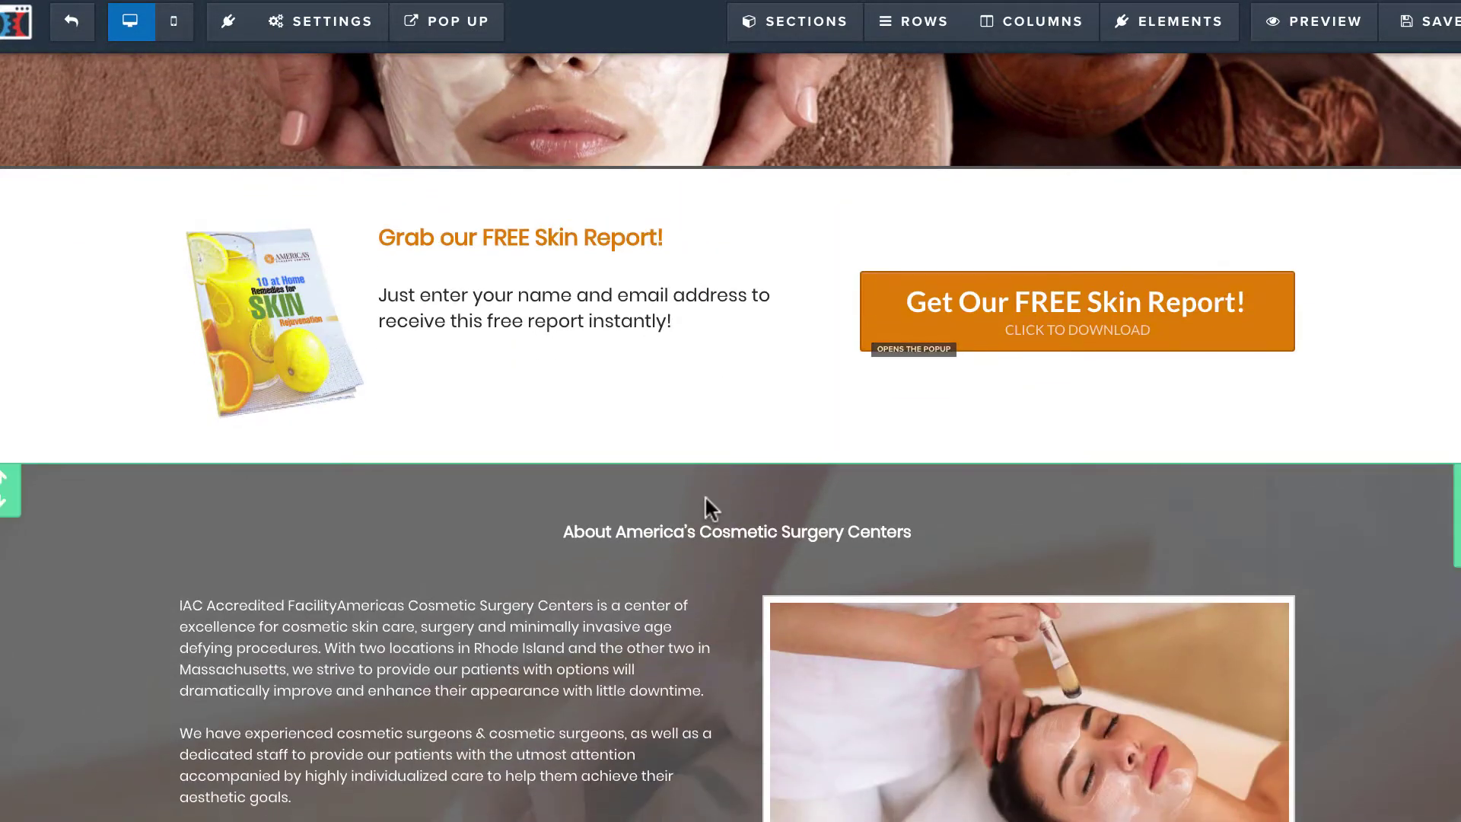
scroll(705, 495, "up", 15)
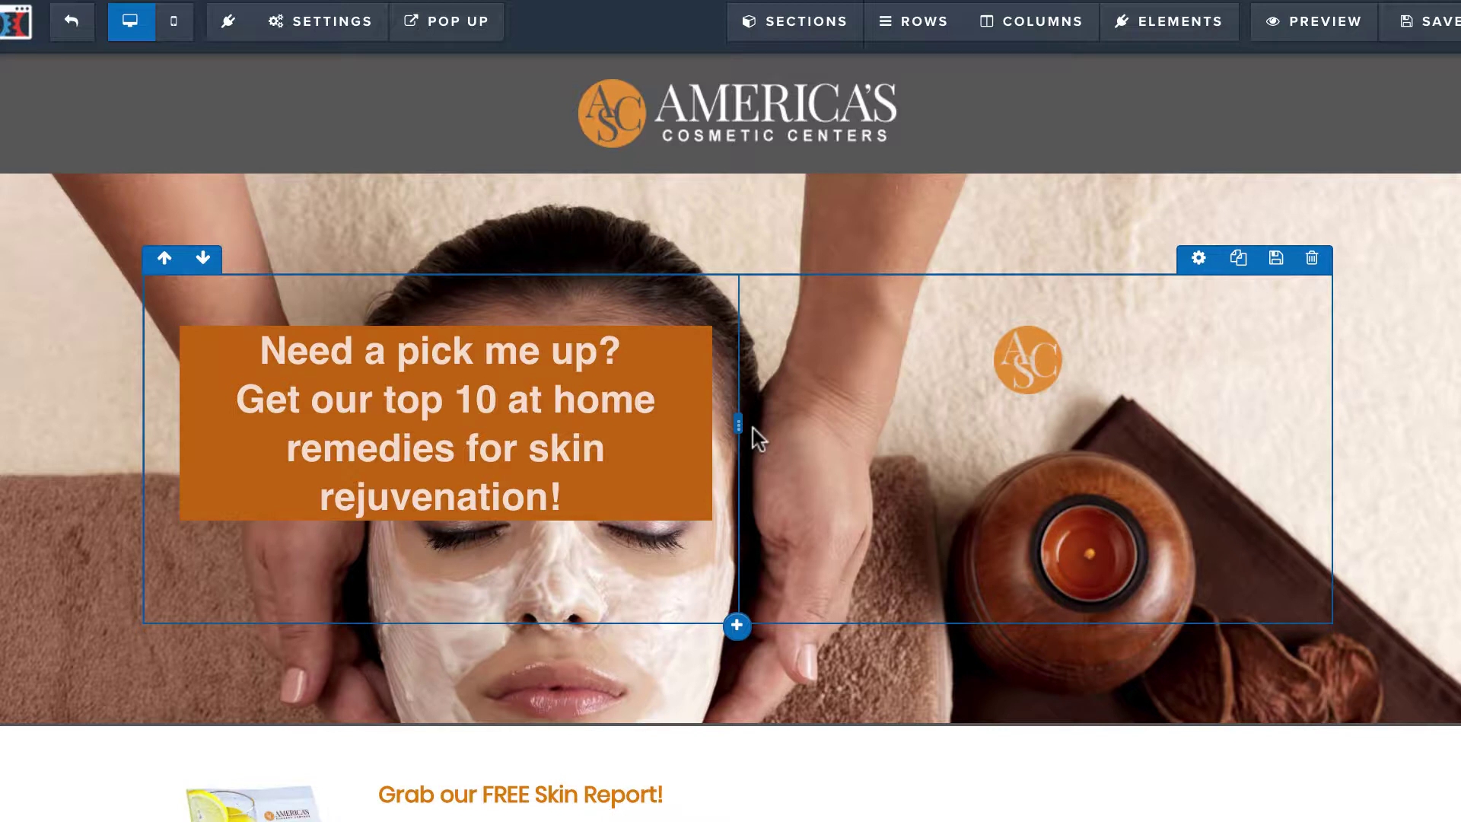
scroll(822, 563, "down", 9)
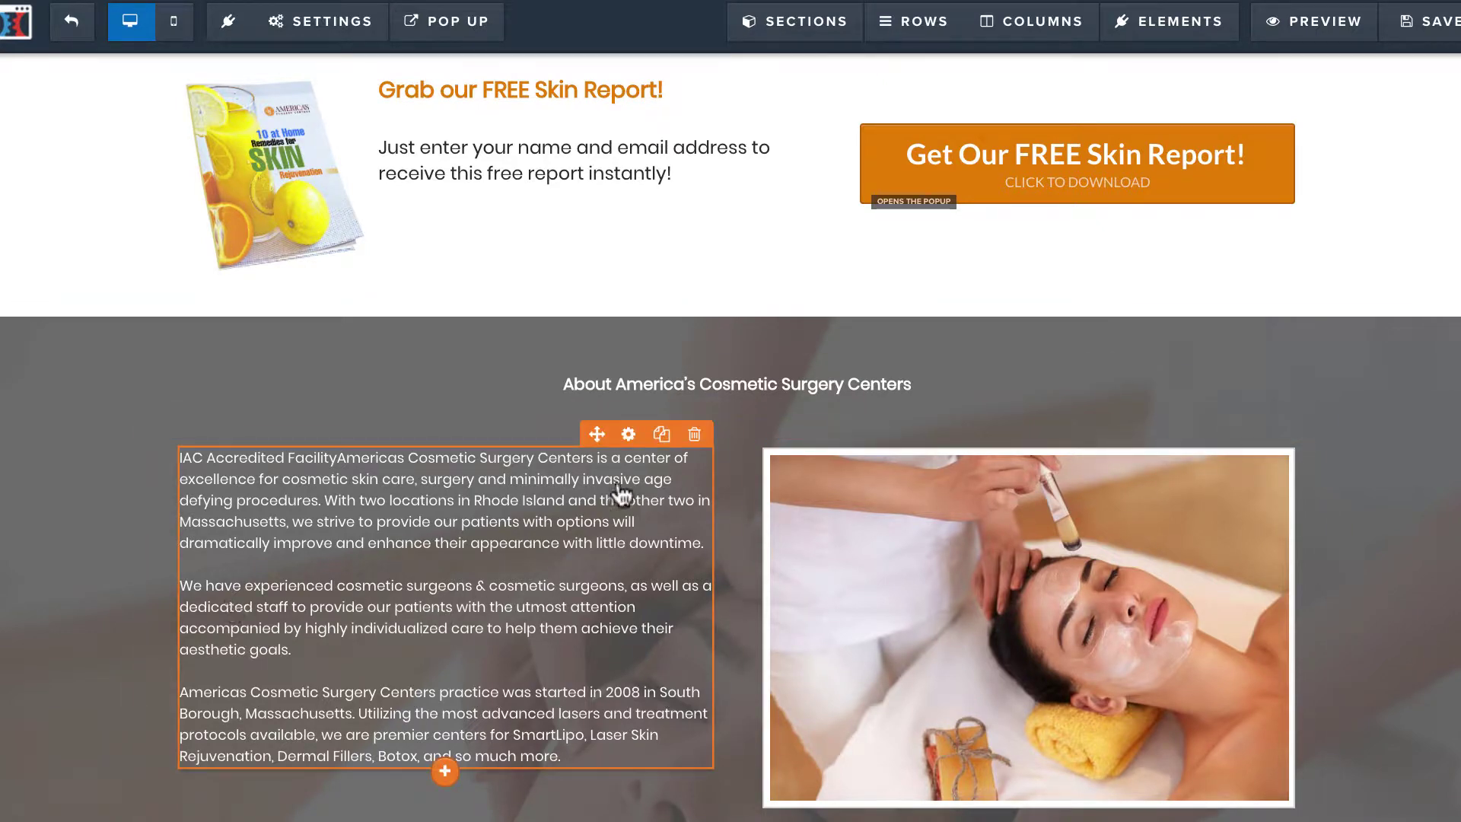
scroll(621, 487, "down", 4)
scroll(621, 478, "up", 5)
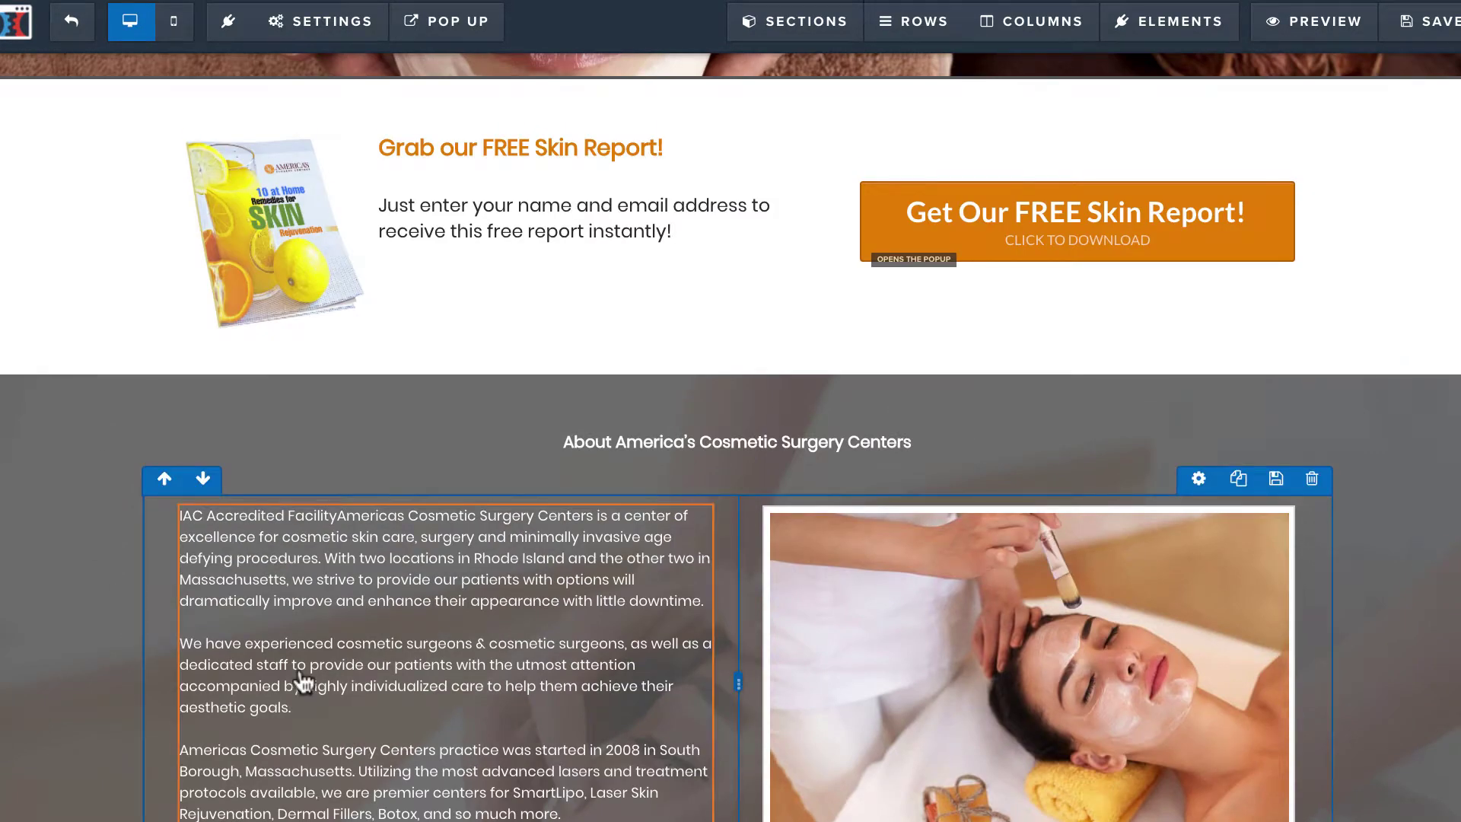
scroll(215, 591, "down", 1)
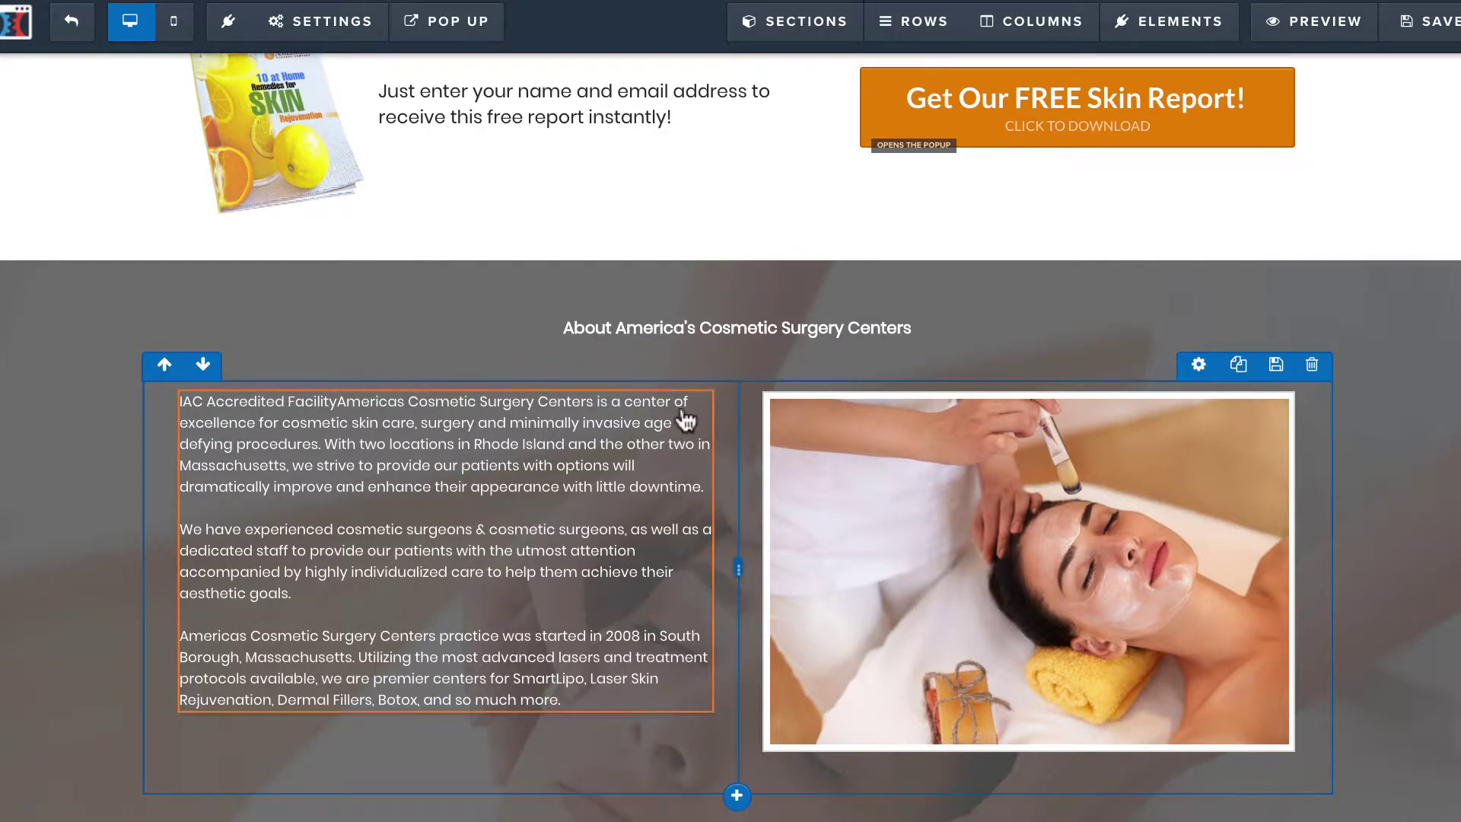
Step: Replace the paragraph text in the About America's Cosmetic Surgery Centers section with a bullet list element
left_click(694, 378)
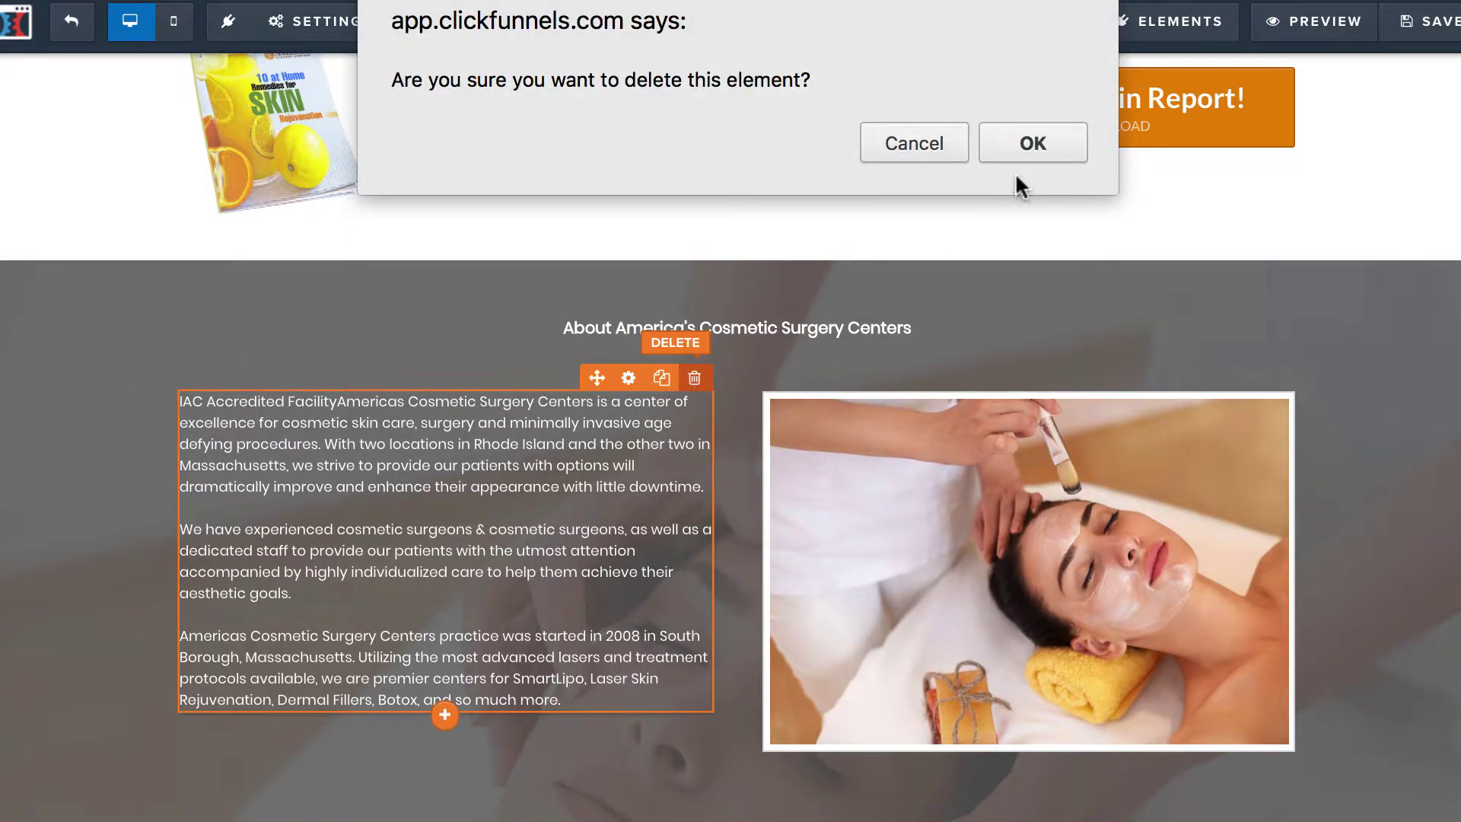
left_click(1024, 146)
left_click(449, 399)
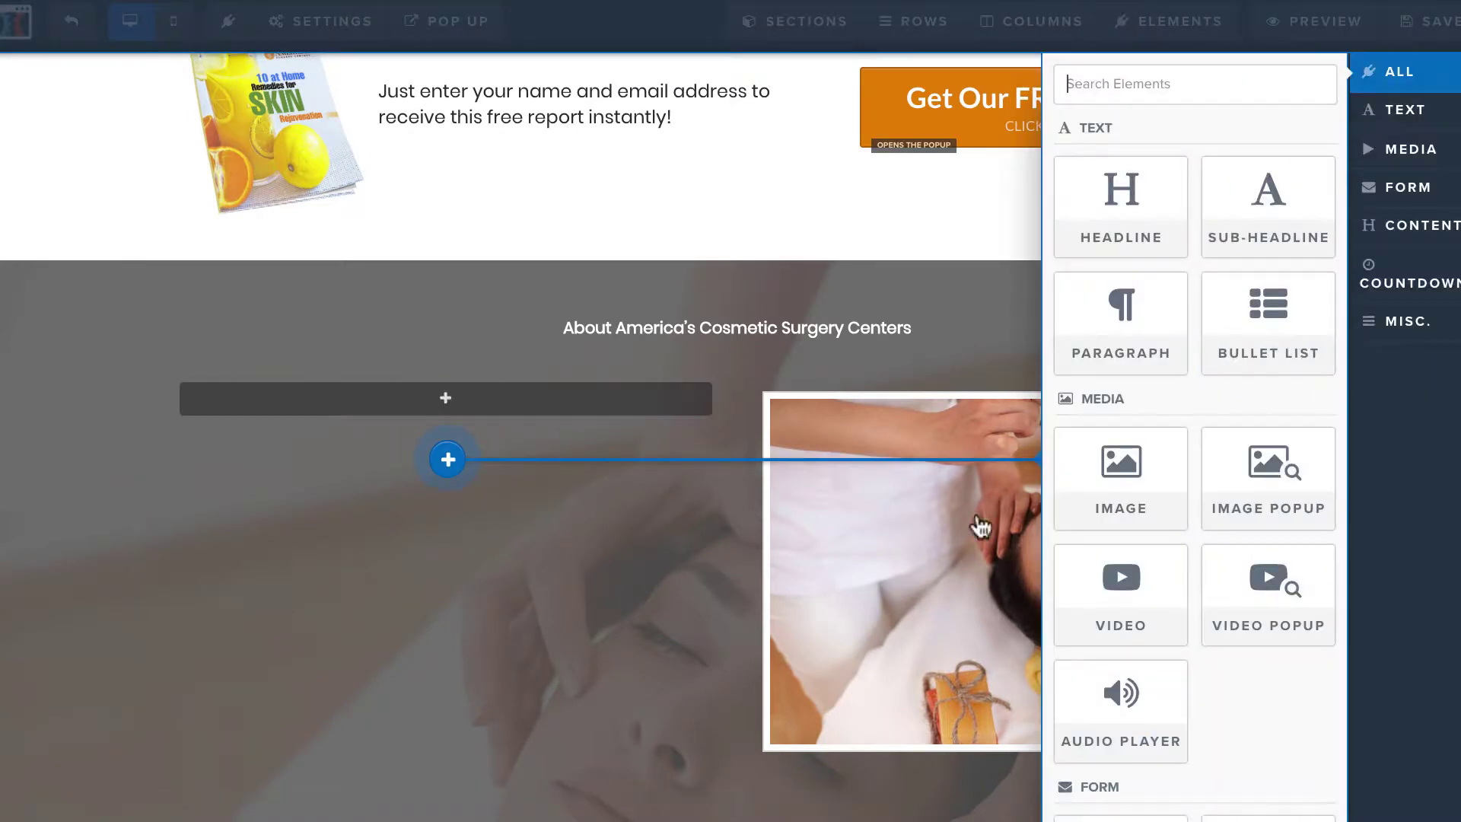
left_click(630, 424)
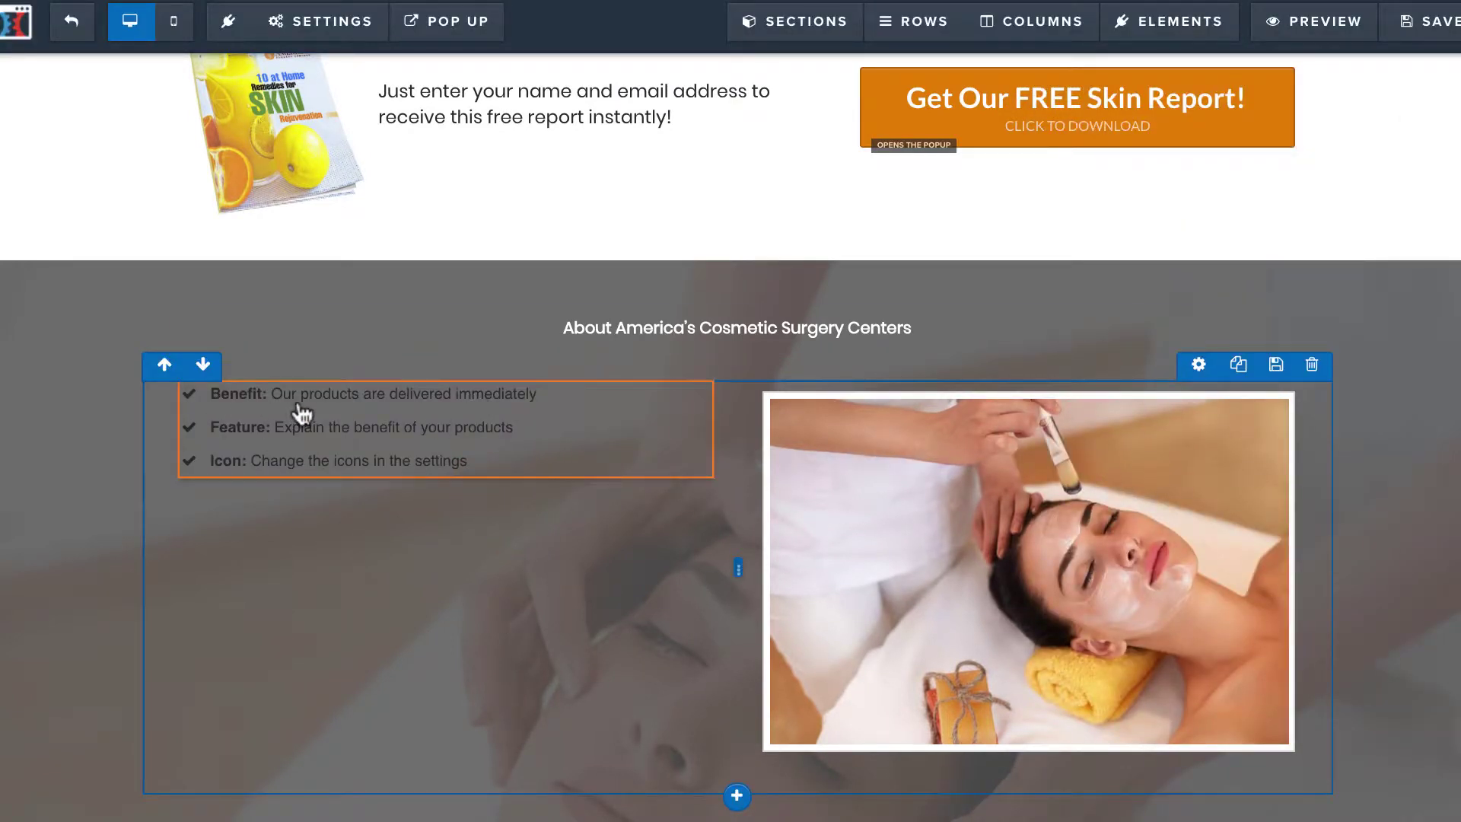
Step: Set the new bullet list's text color to white
left_click(628, 370)
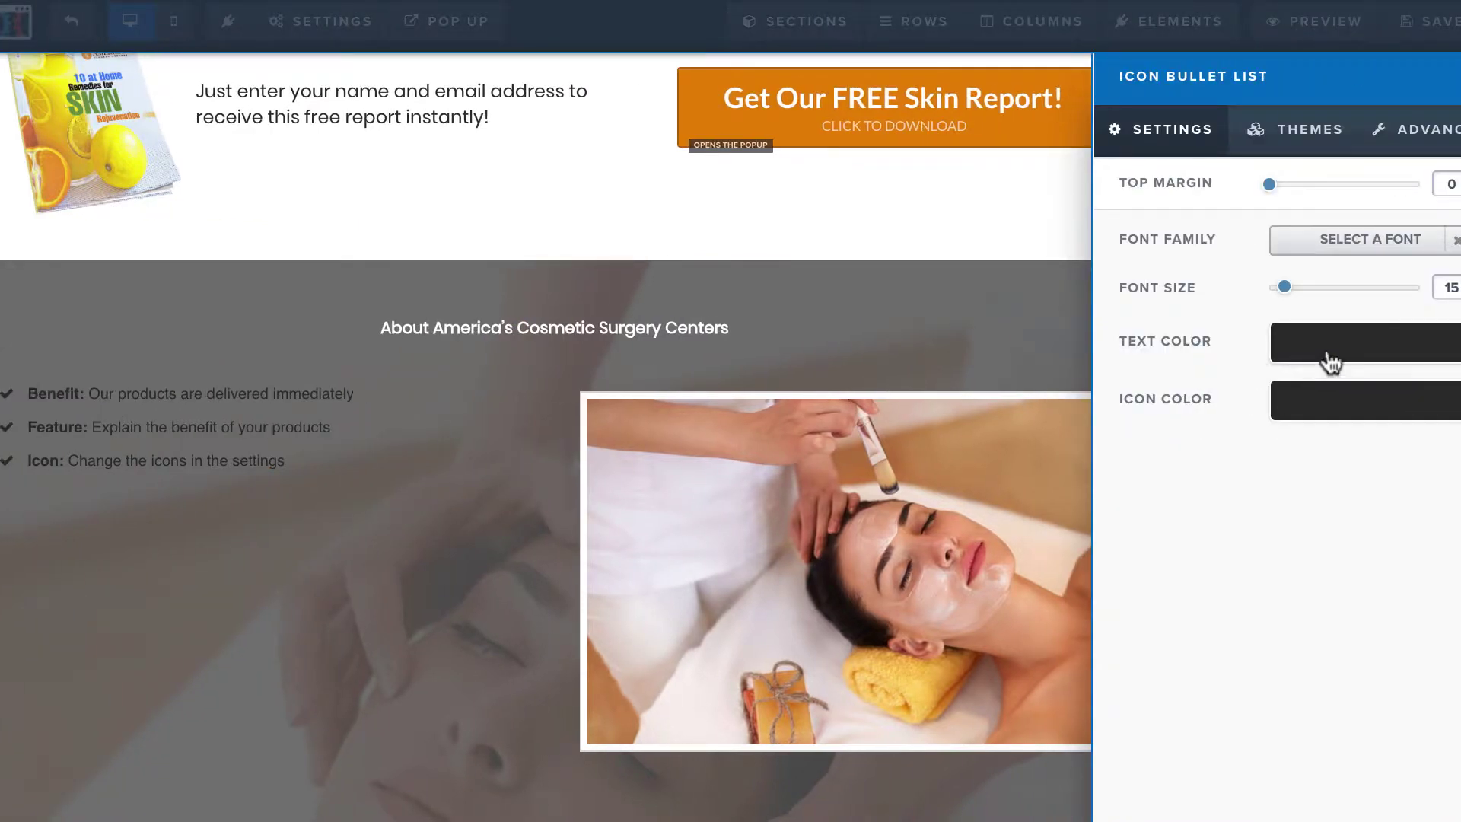
left_click(1326, 359)
left_click(1249, 440)
left_click(182, 603)
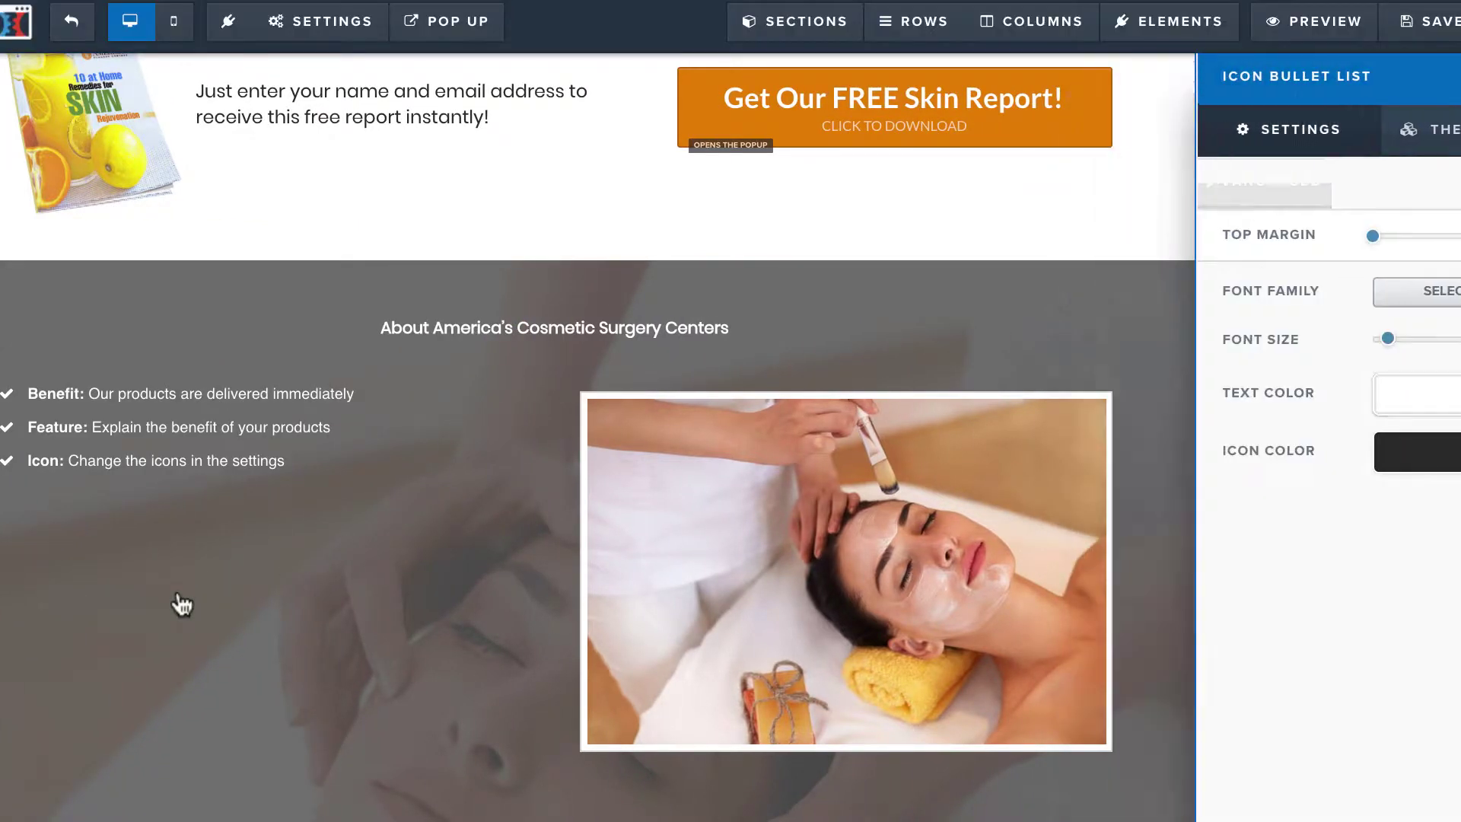
Step: Add seven placeholder bullets below the Icon bullet: sadad, asdads, asdasd, asdad, asdasd, asdasd and asdad
left_click(504, 459)
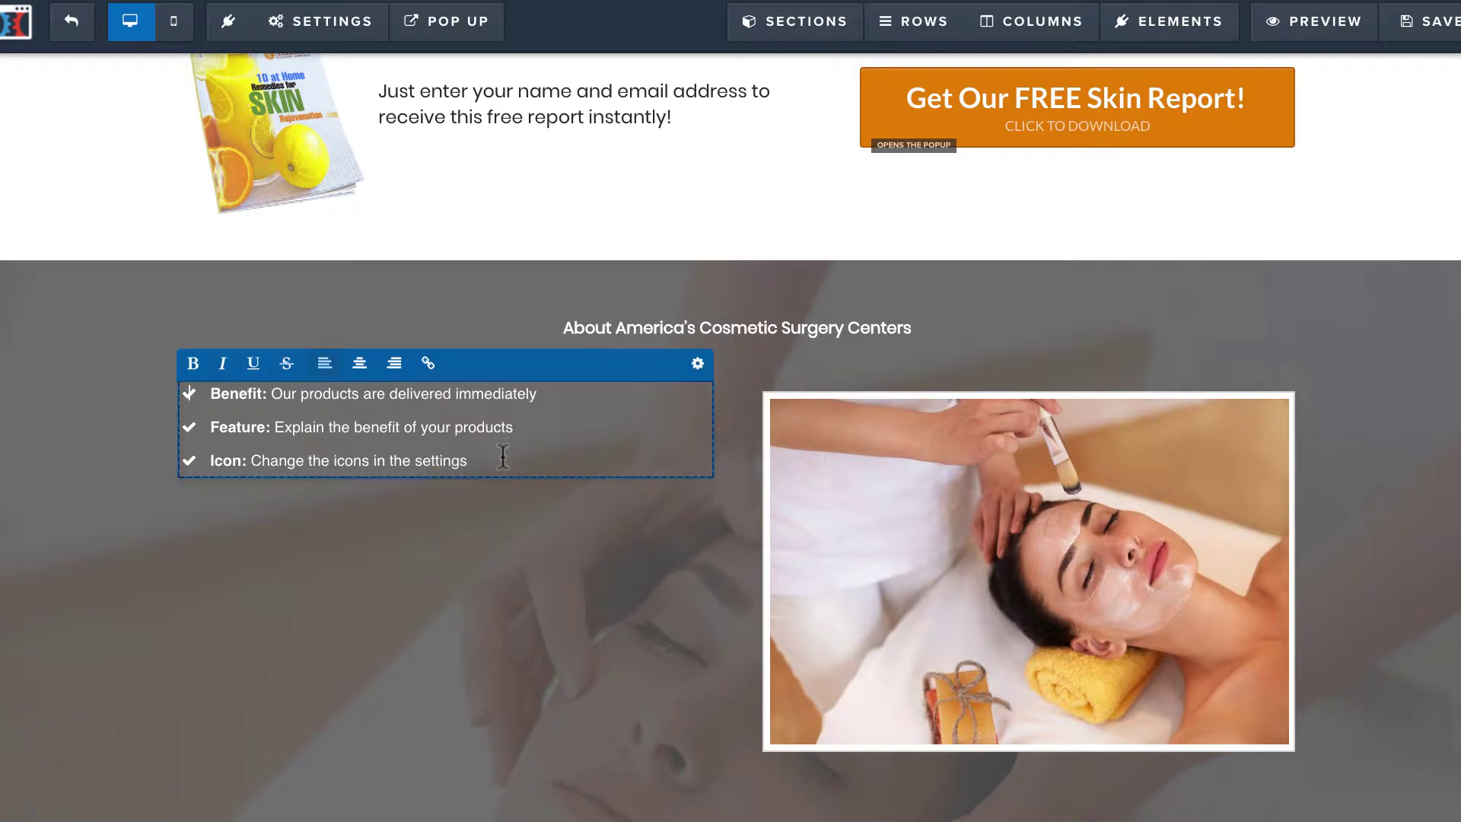
key("Return")
type("sadad")
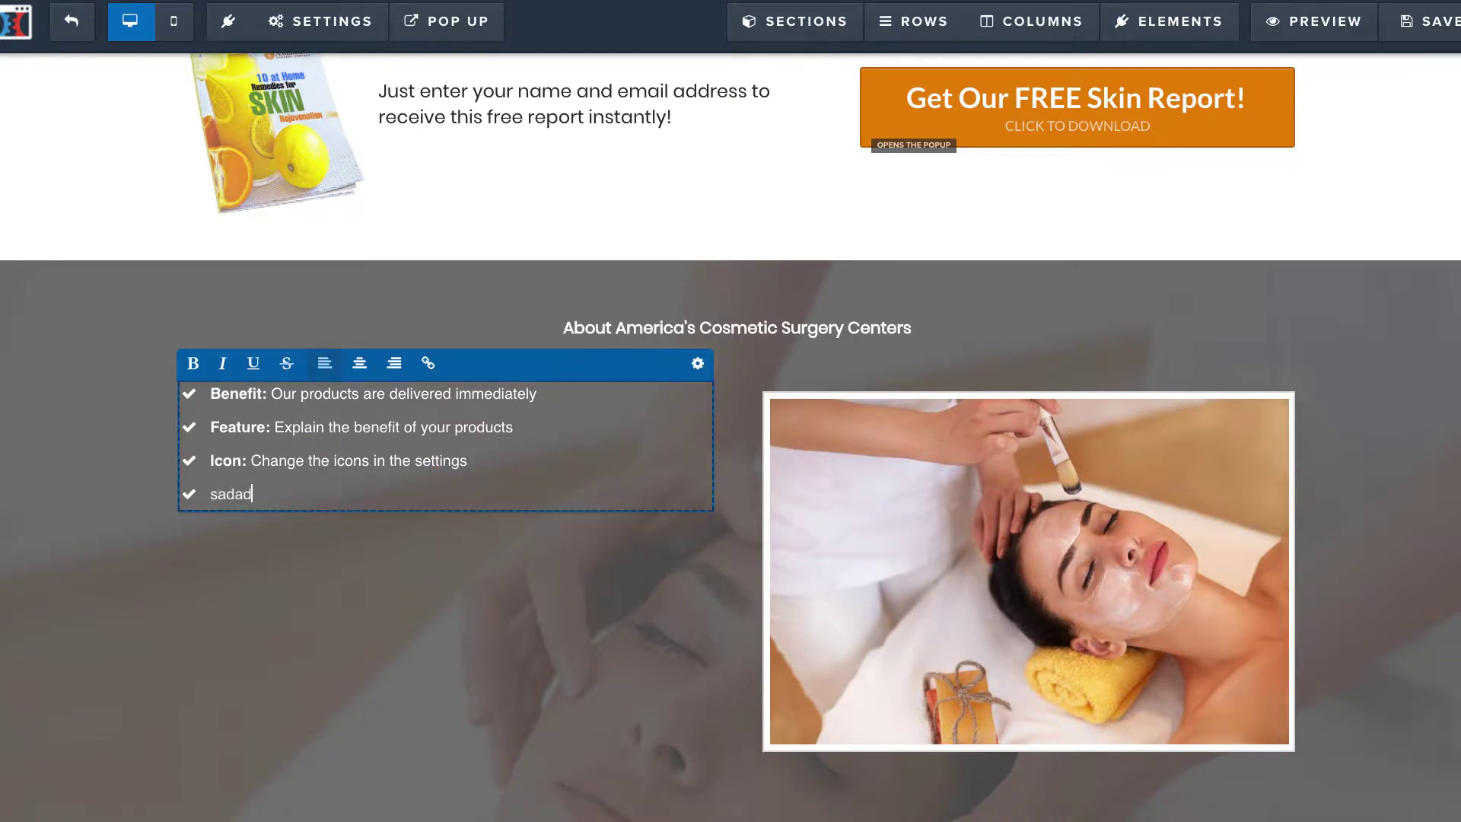
key("Return")
type("asdads")
key("Return")
type("asdasd")
key("Return")
type("asdad")
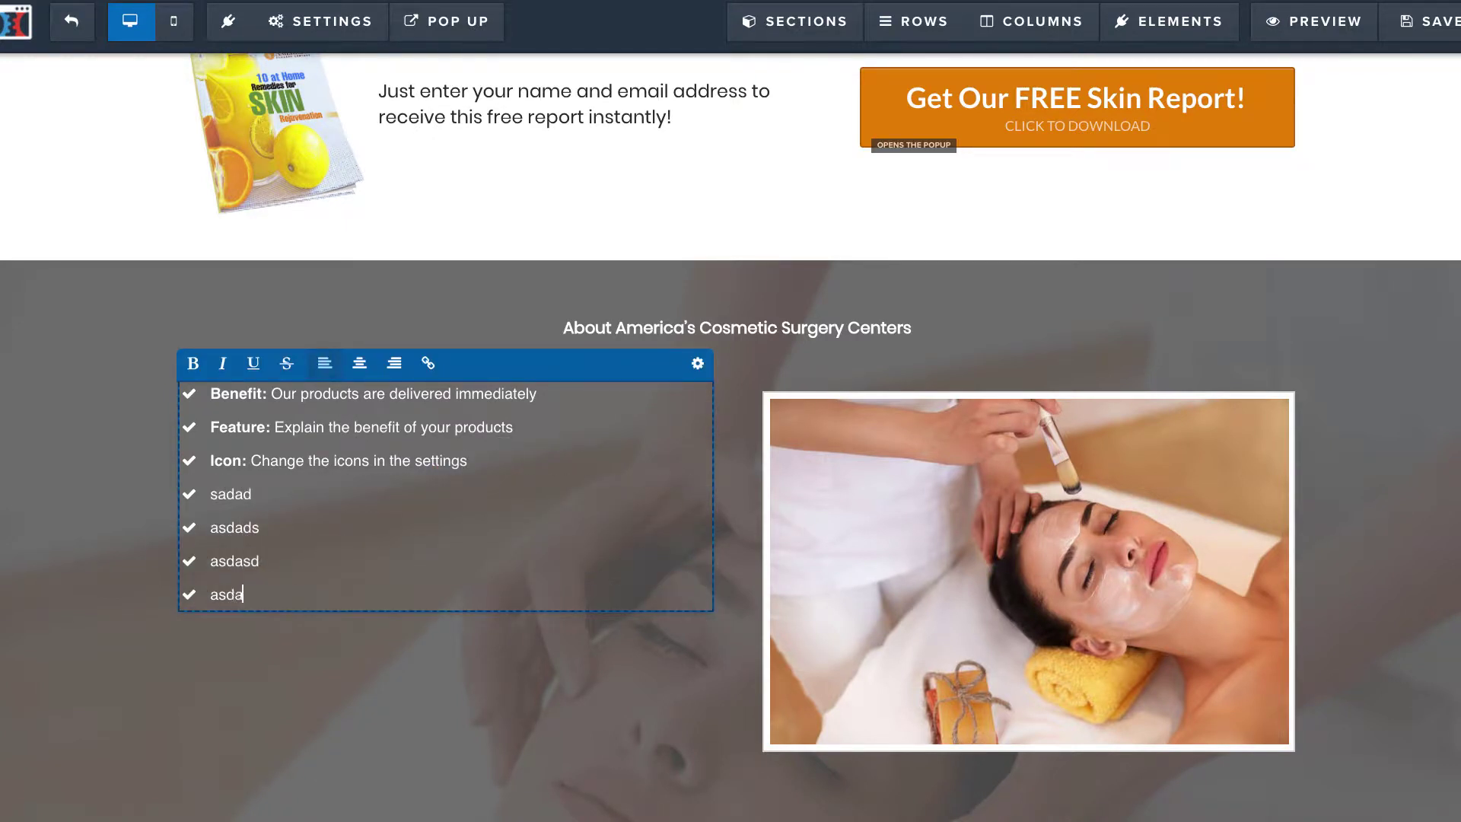
key("Return")
type("asdasd")
key("Return")
type("asdasd")
key("Return")
type("asdad")
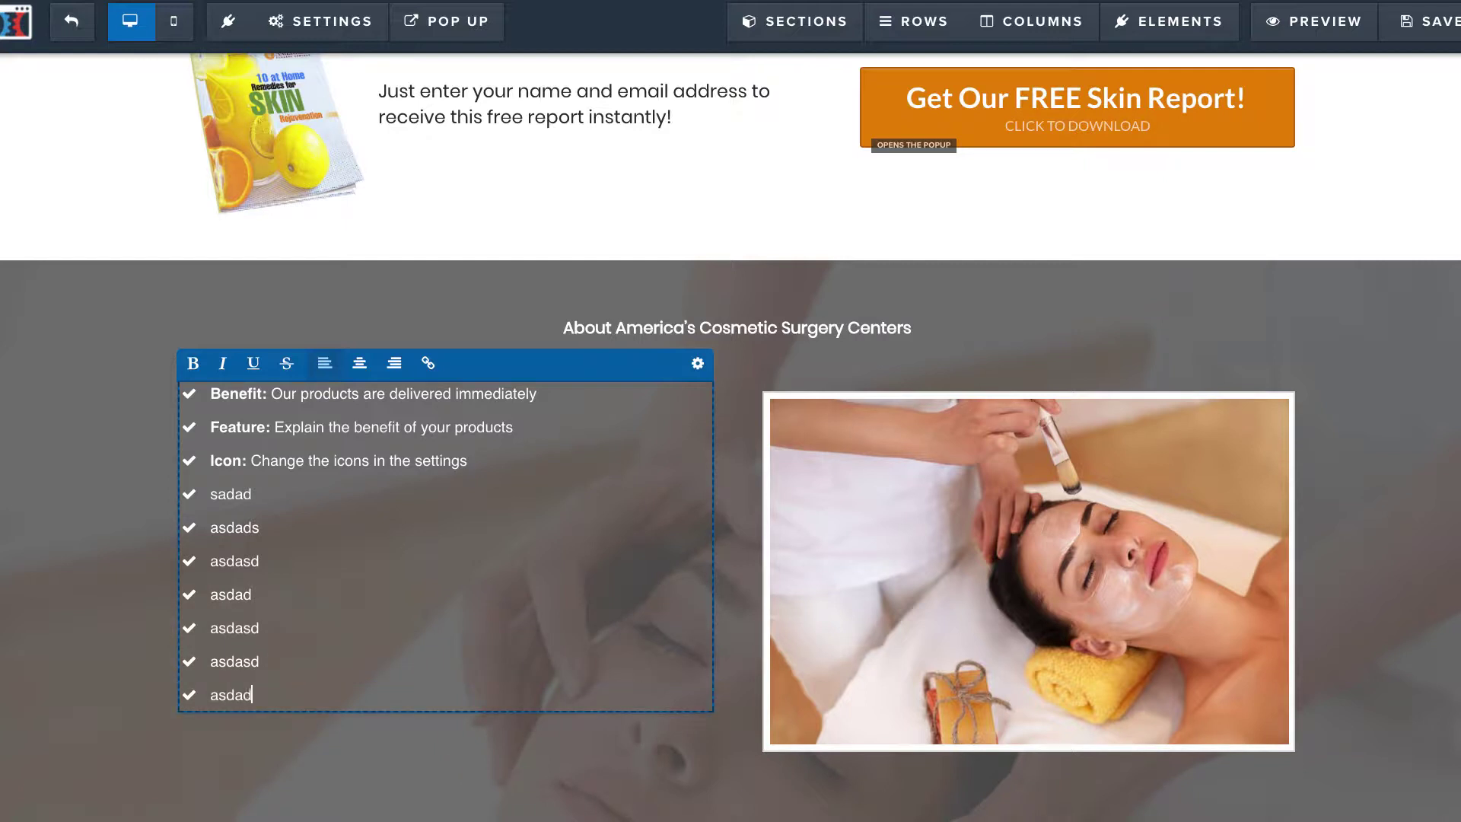
key("Return")
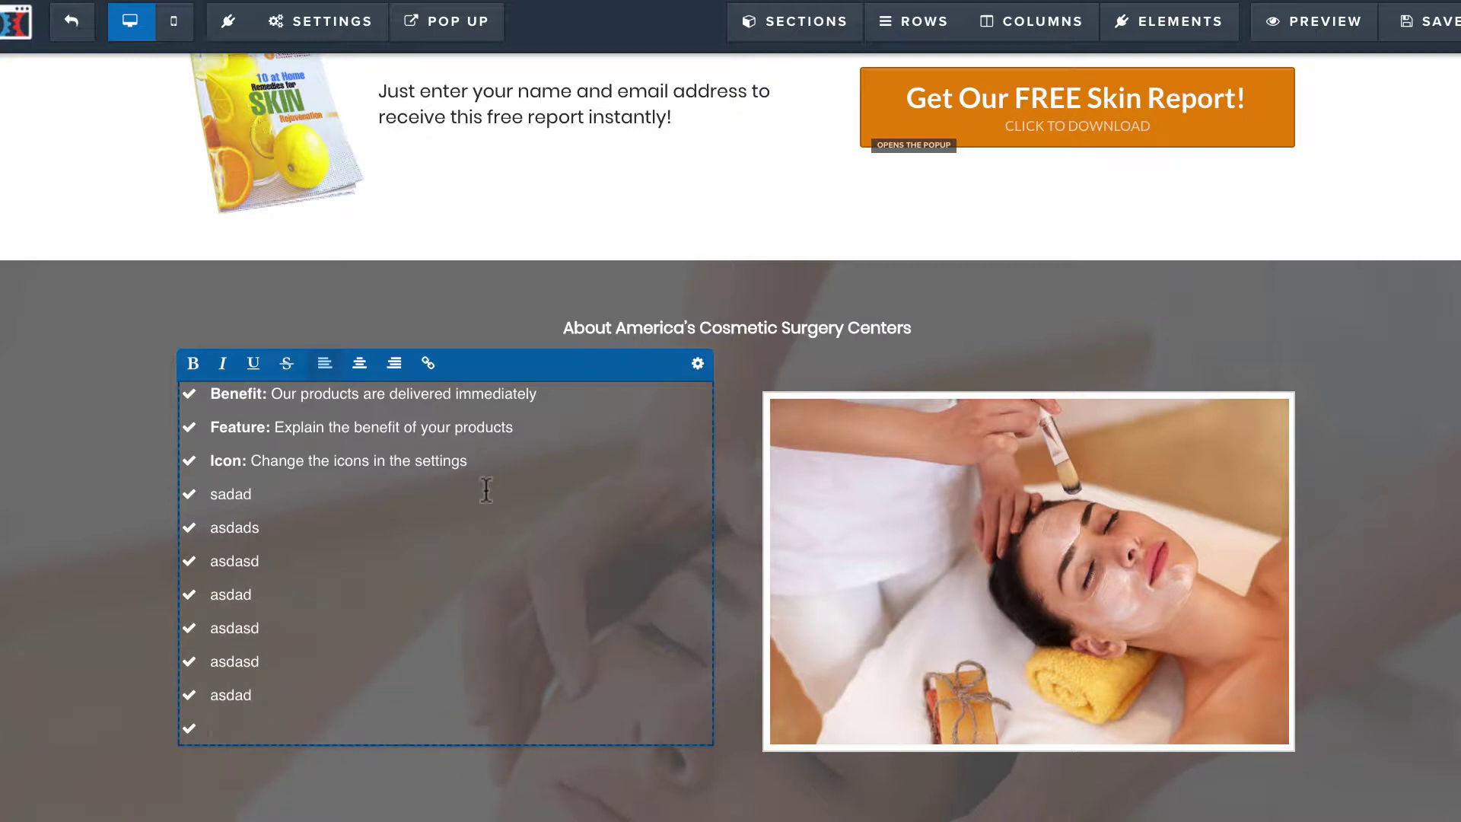
key("BackSpace")
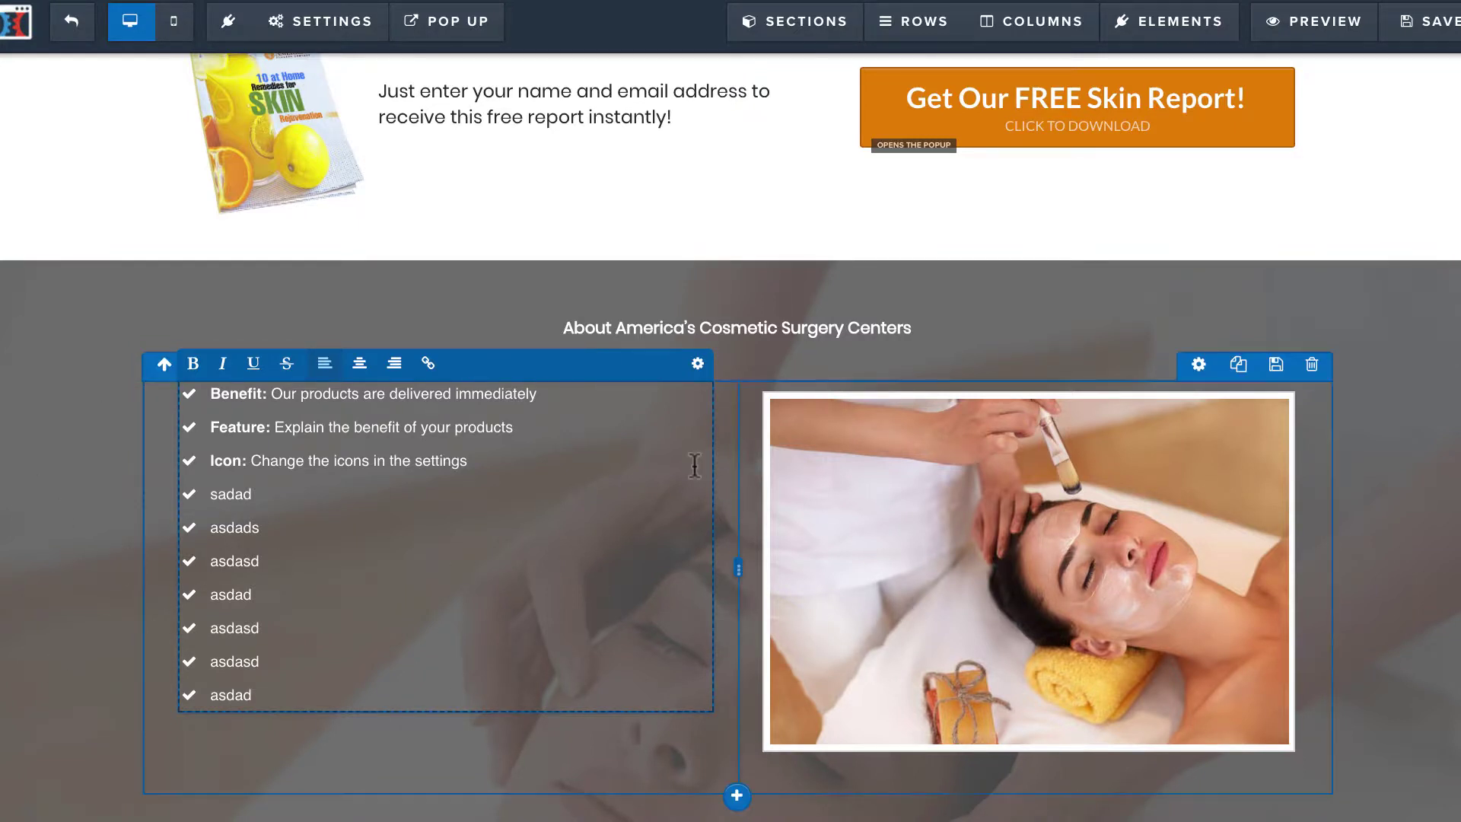
Step: Look over the page in the editor and narrow the browser window to check how the layout responds
scroll(220, 579, "down", 4)
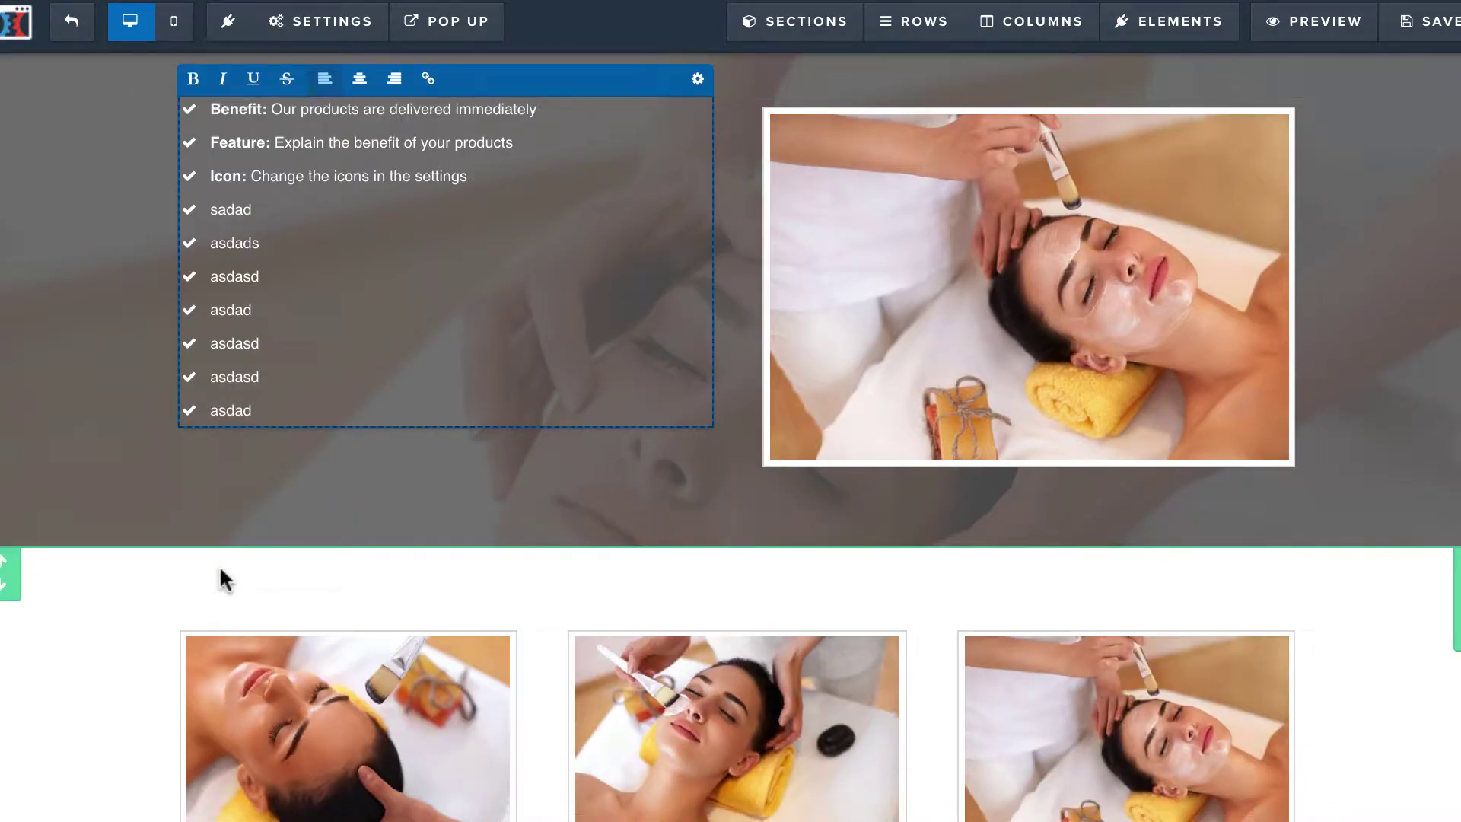
scroll(219, 579, "up", 15)
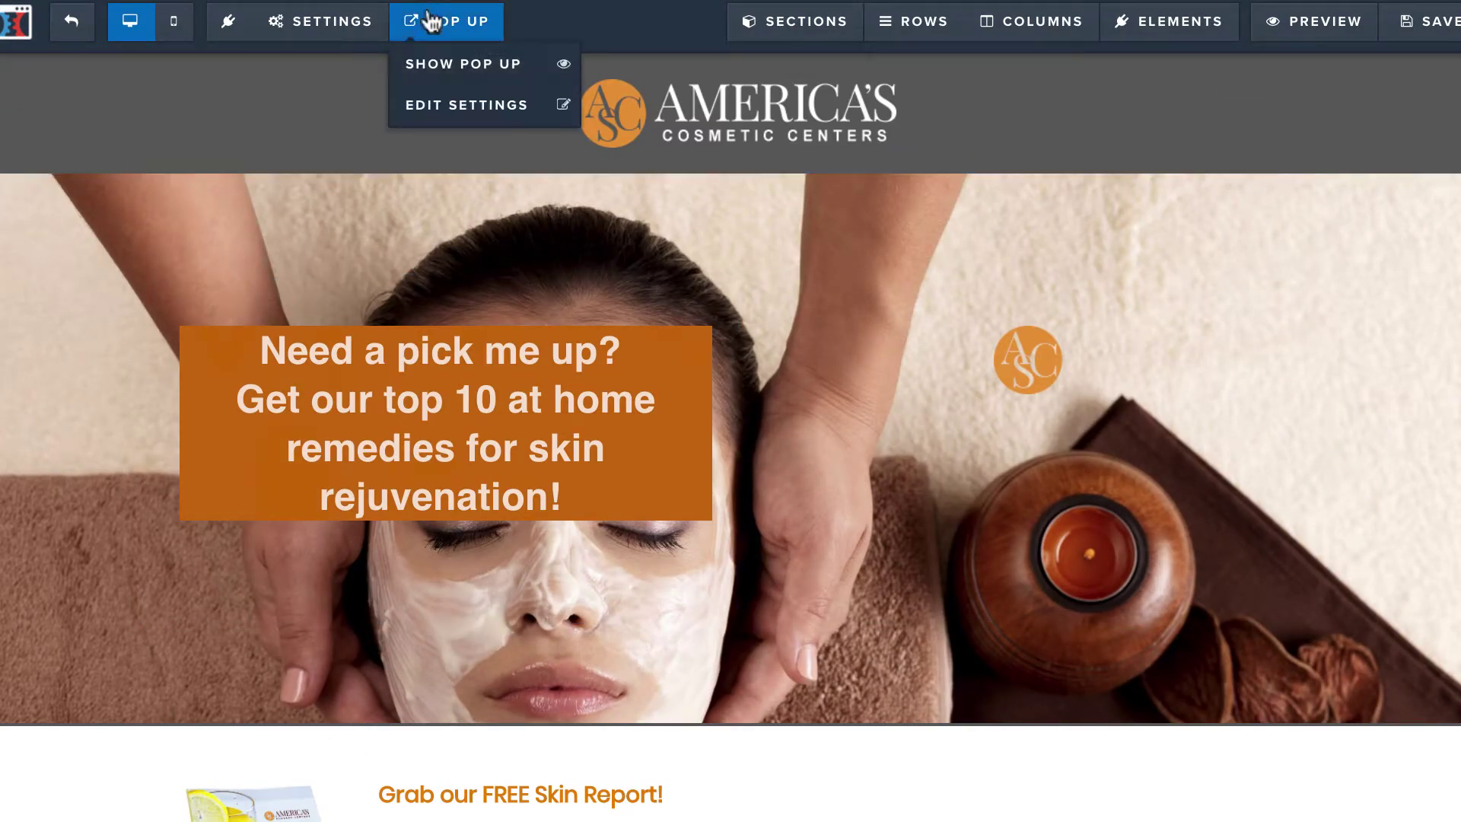
mouse_move(314, 34)
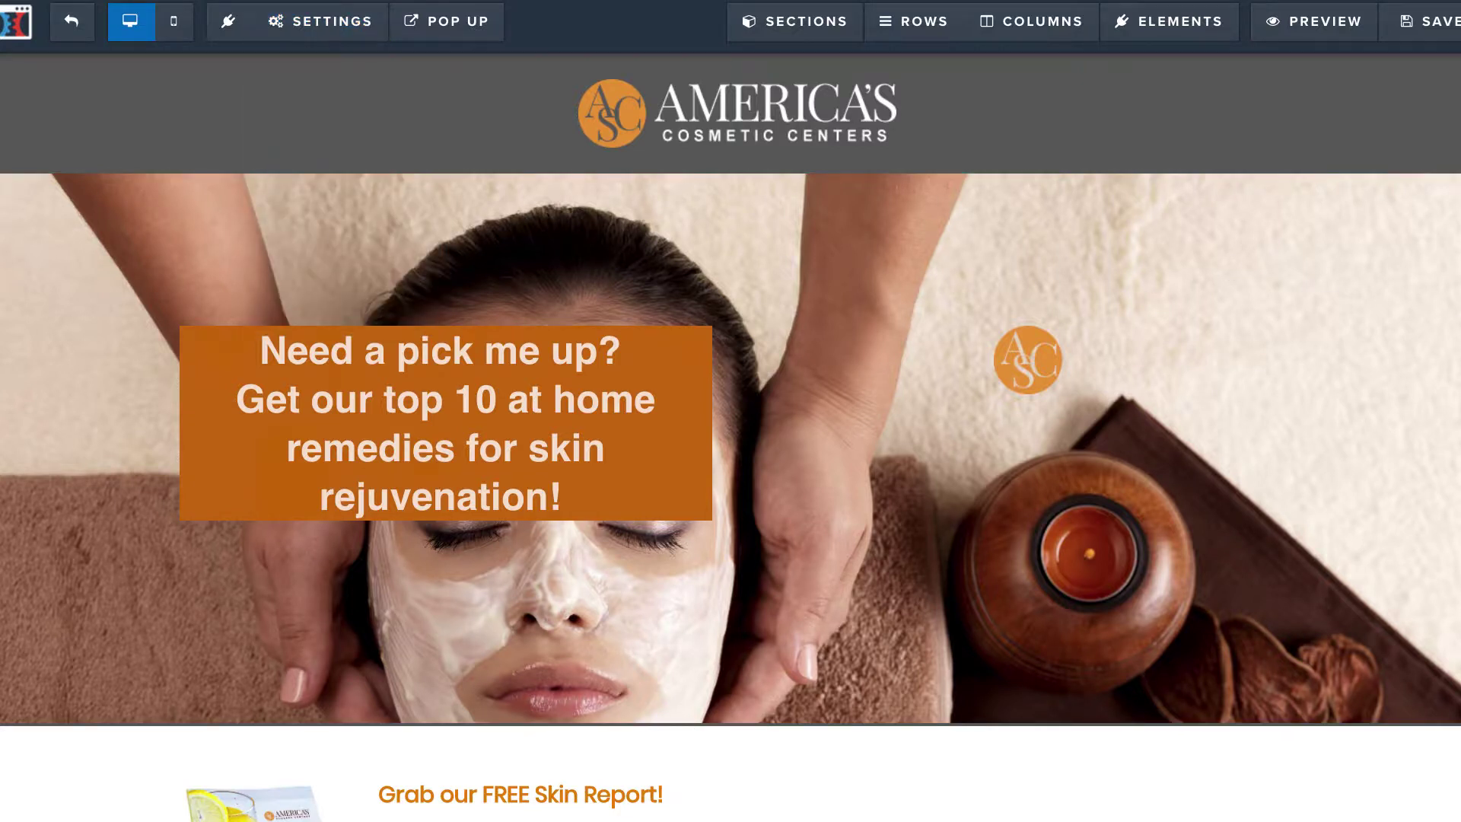
left_click_drag(1460, 333, 496, 333)
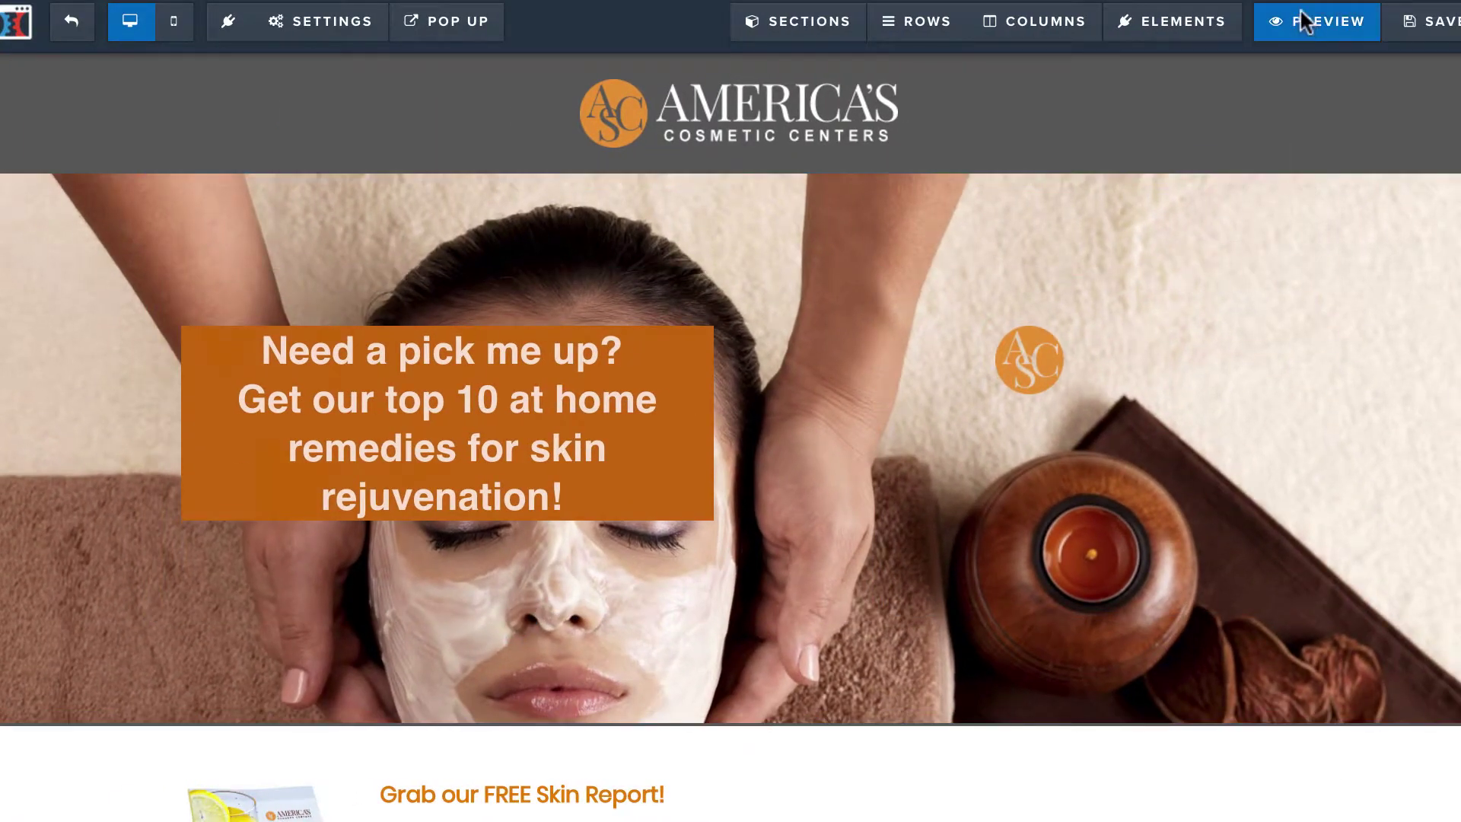
Step: Preview the squeeze page and narrow its window to examine the mobile layout down to the About section
left_click(1303, 21)
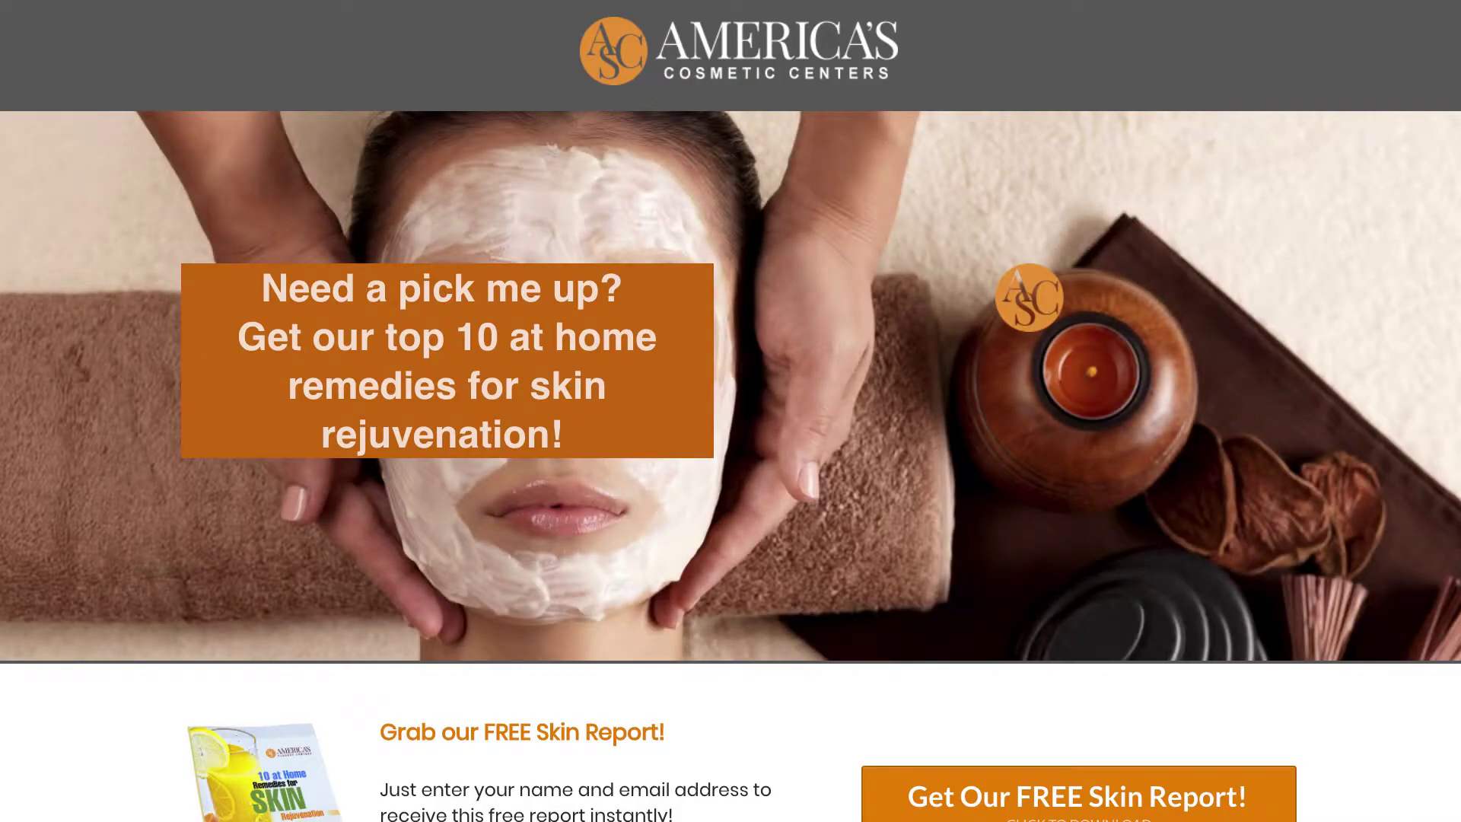
left_click_drag(1457, 320, 569, 351)
scroll(491, 548, "down", 20)
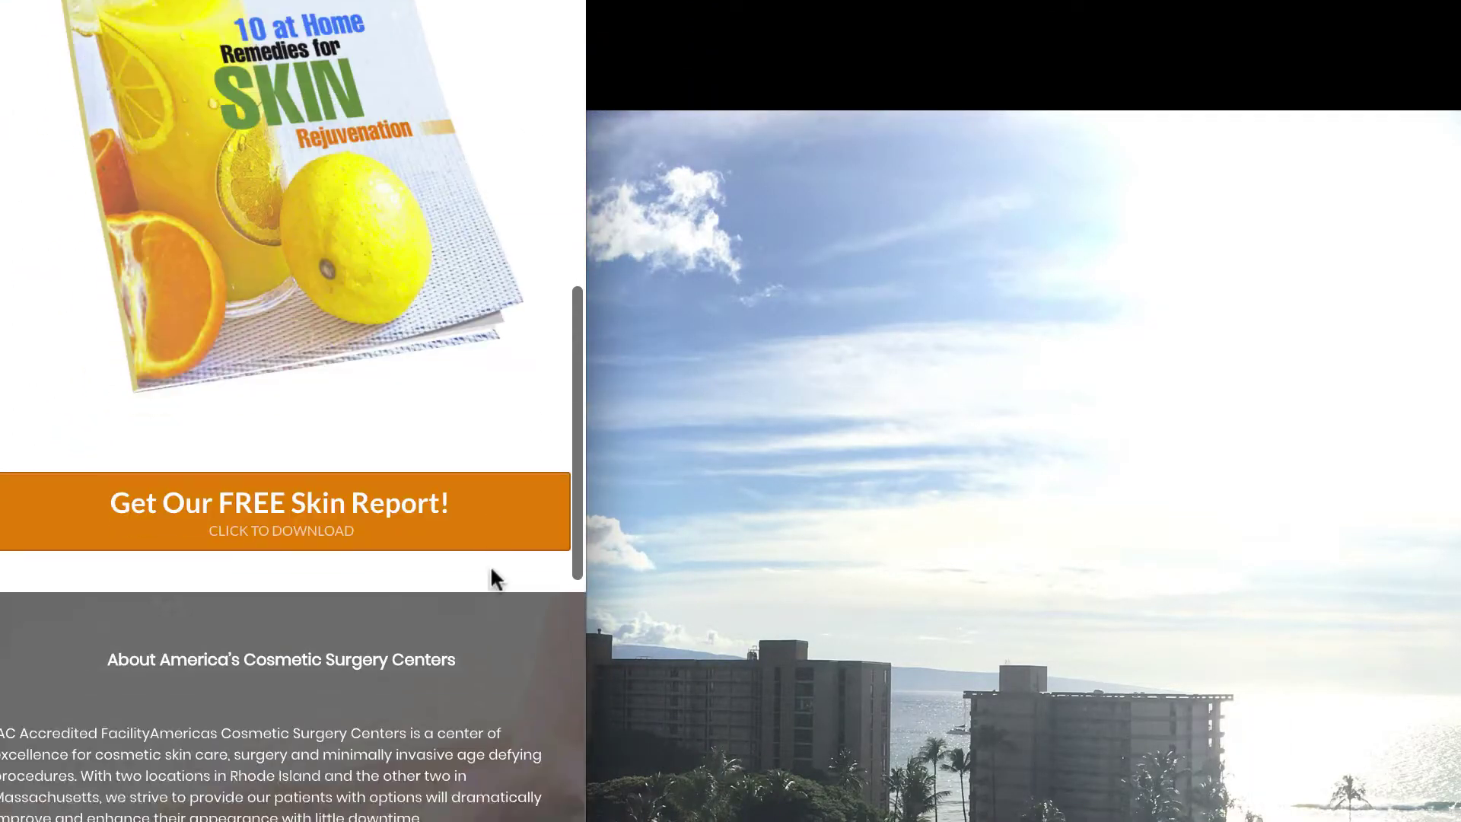
Step: Examine the rest of the squeeze page's mobile preview, from the About section to the treatment photos and back
scroll(490, 564, "down", 10)
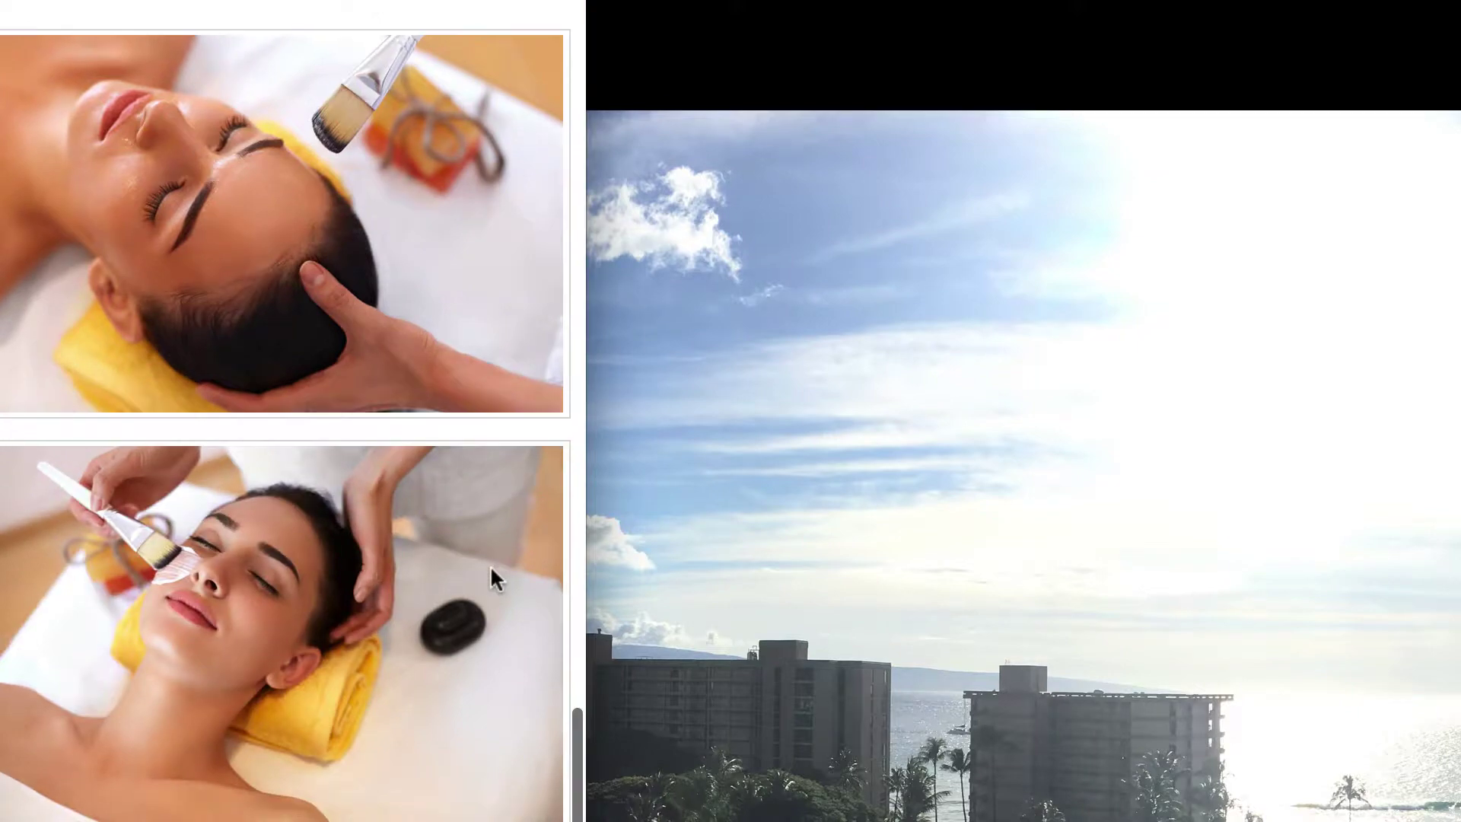
scroll(490, 565, "up", 15)
scroll(490, 564, "up", 5)
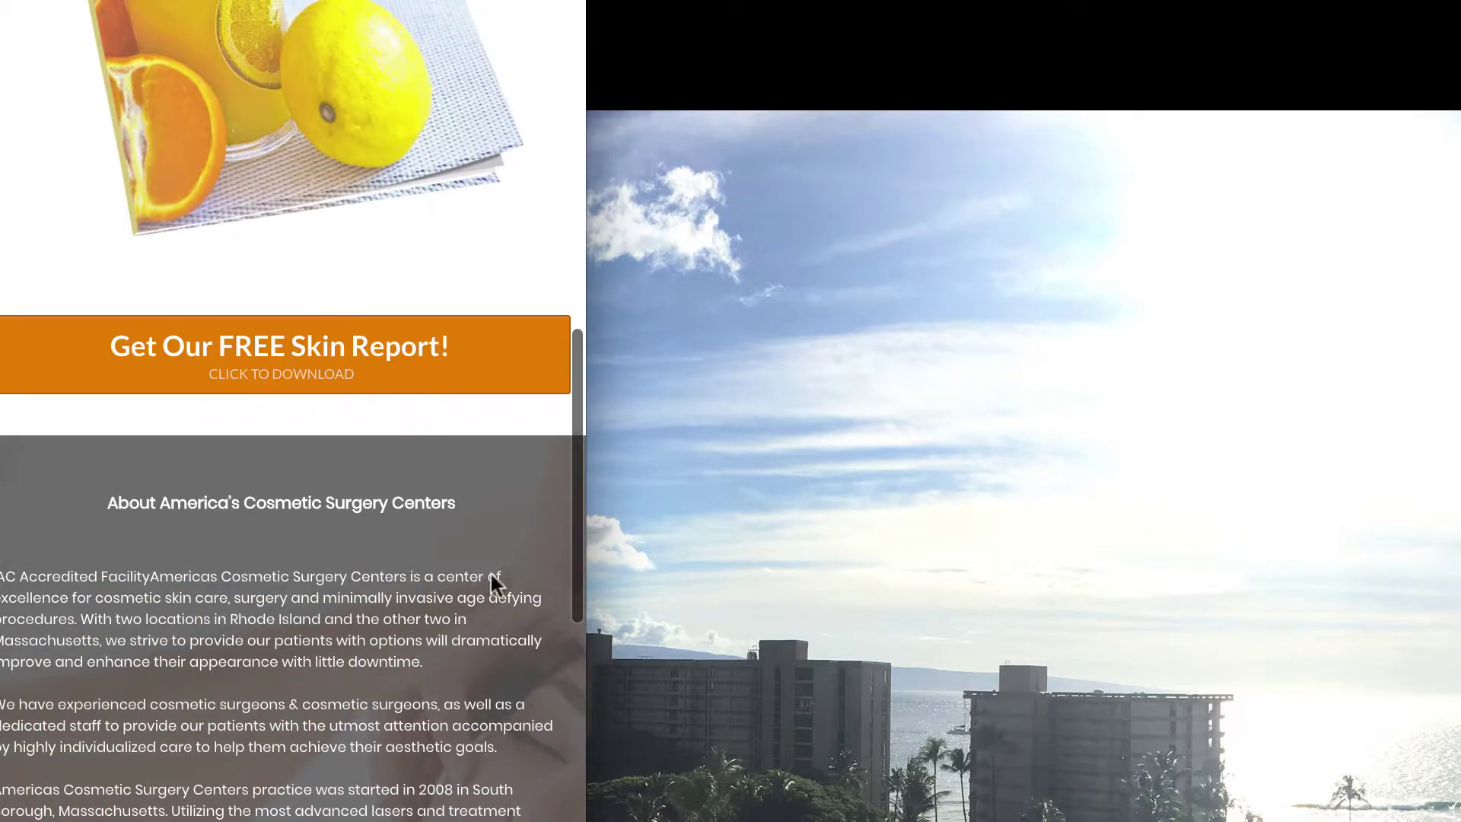
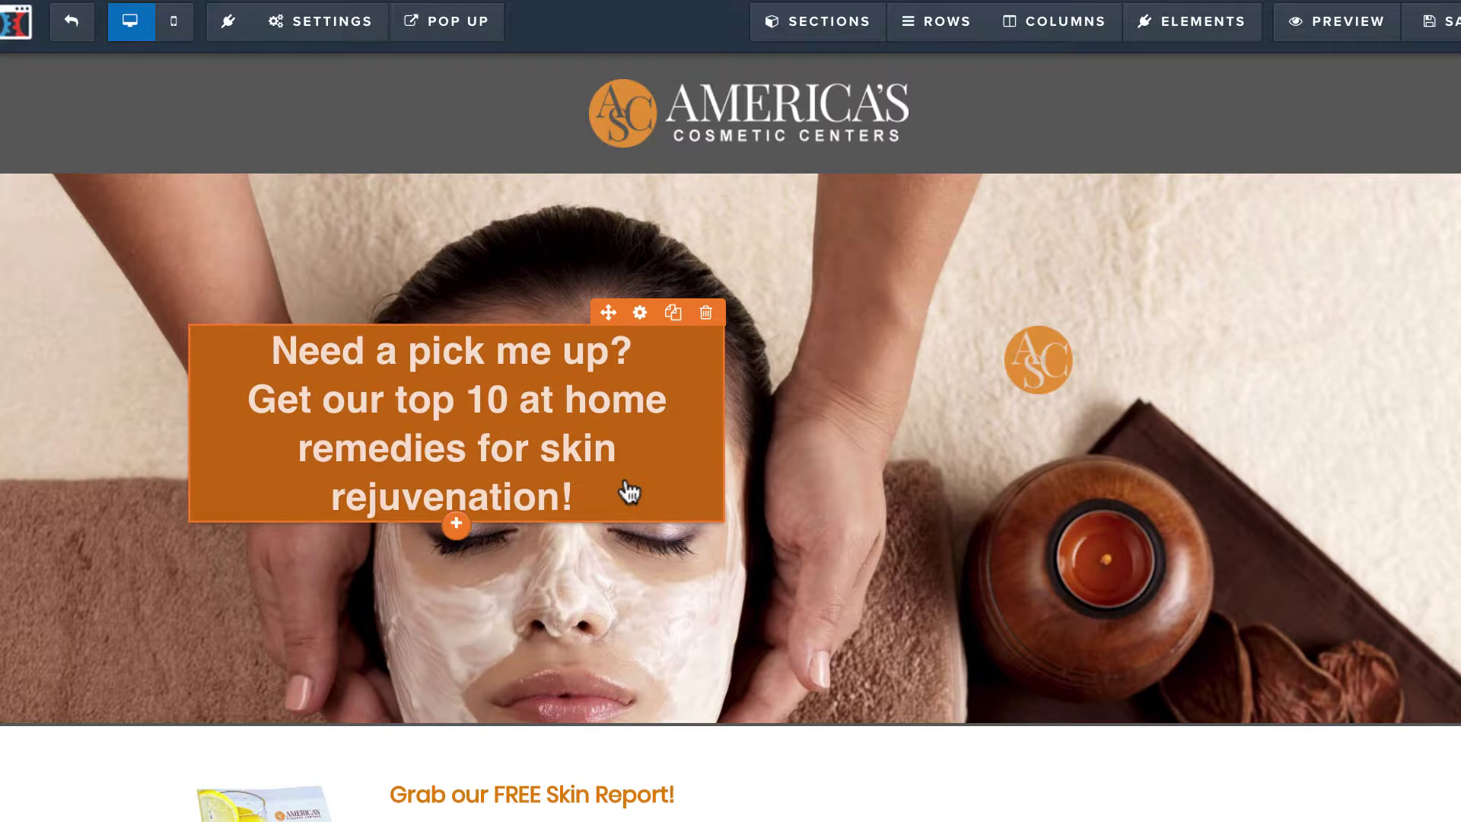
Step: Review the squeeze page in the editor down to the bullet list and highlight "home remedies" in the headline
scroll(560, 592, "down", 7)
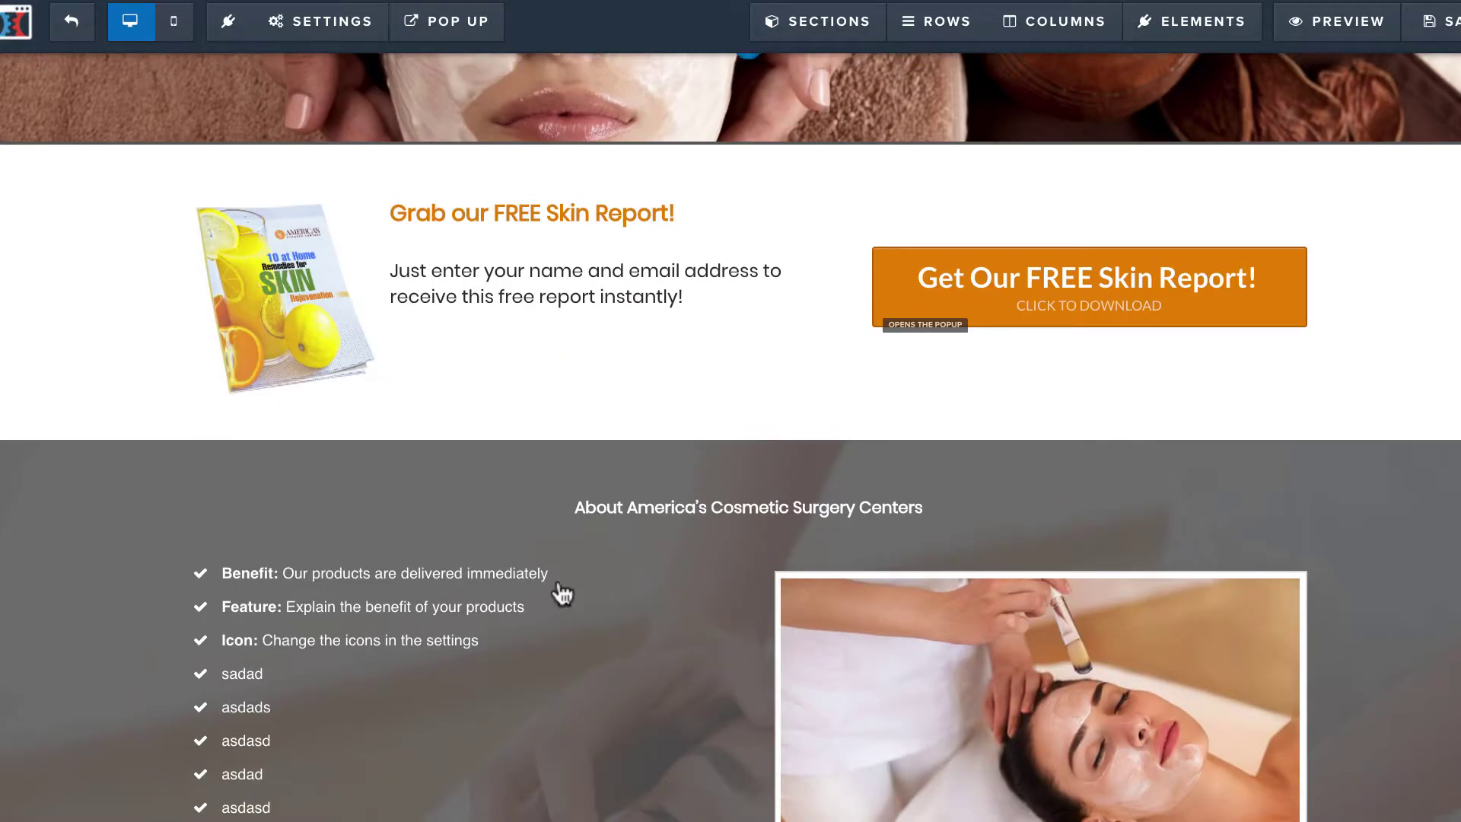
scroll(561, 591, "down", 1)
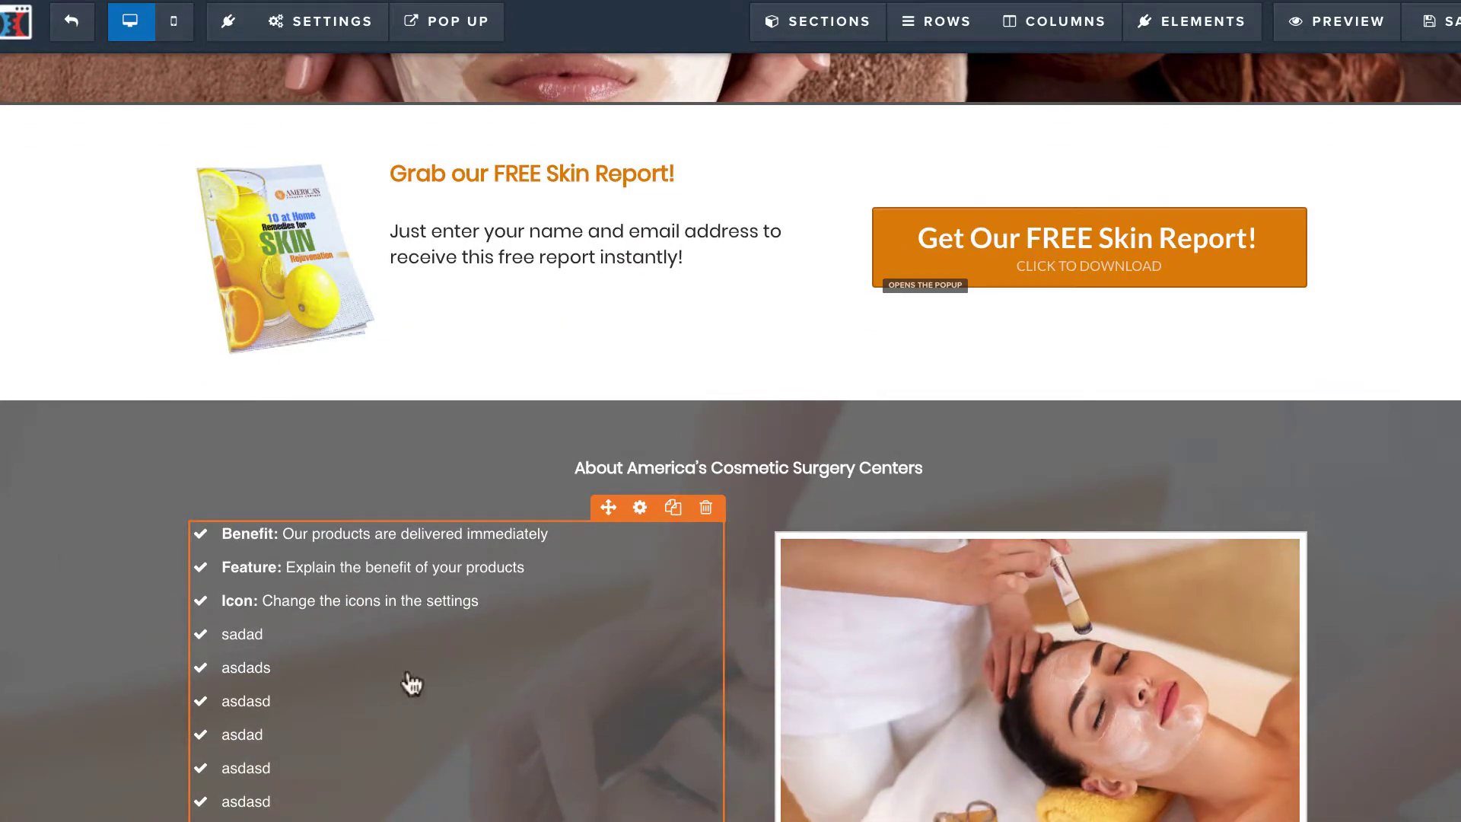
scroll(564, 495, "up", 8)
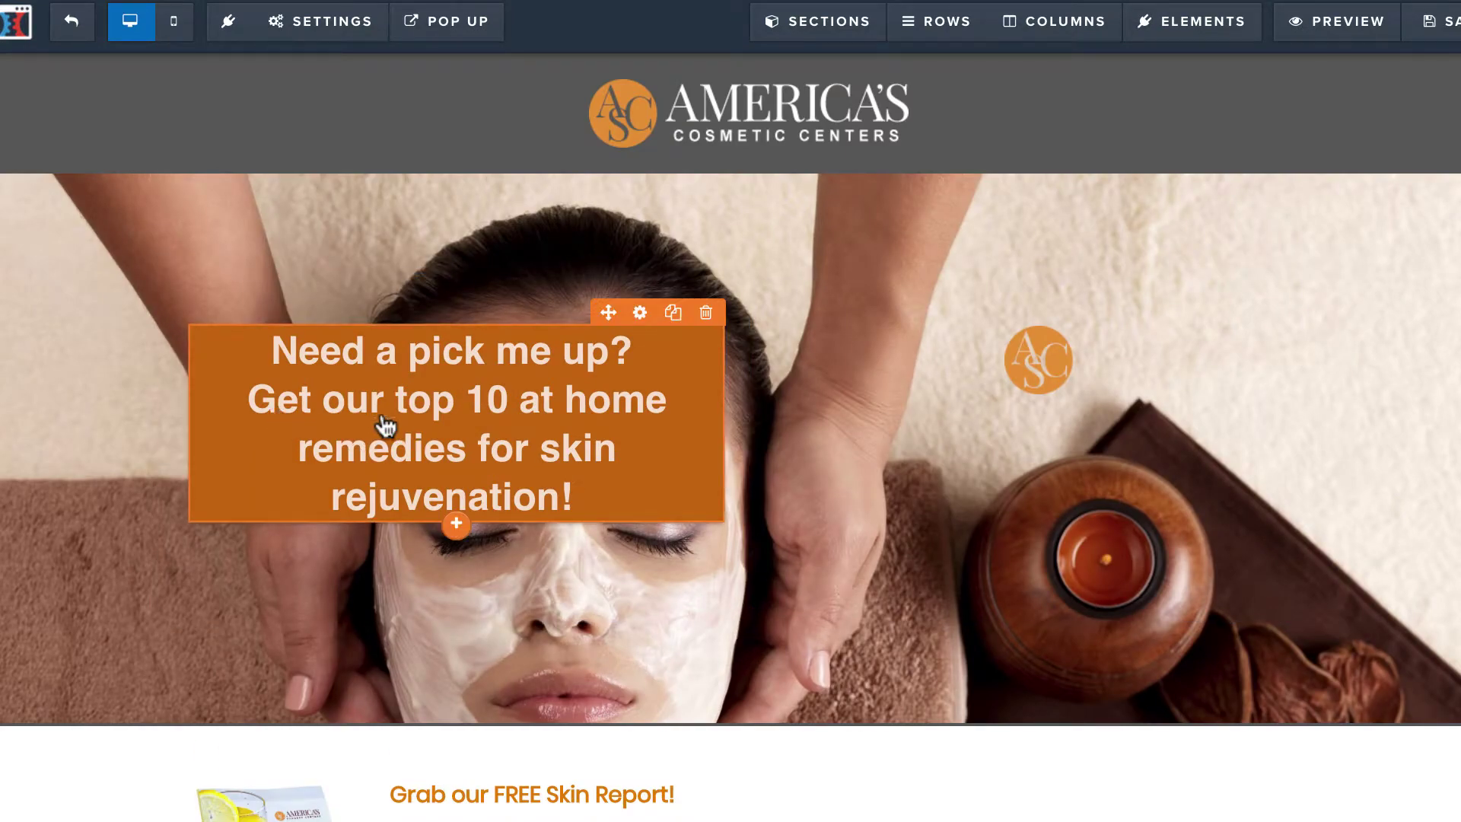
left_click(491, 453)
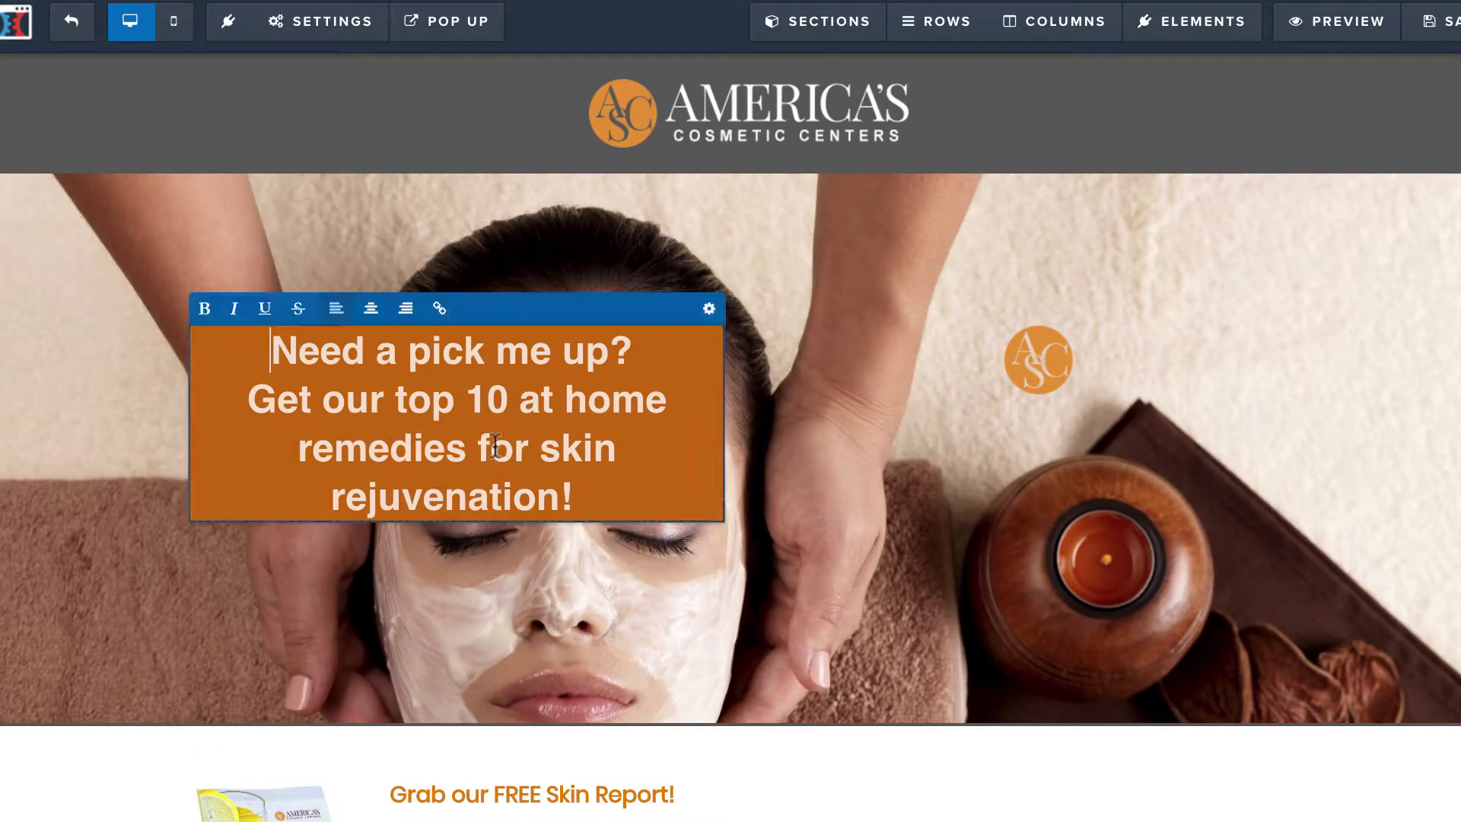
left_click_drag(556, 403, 478, 470)
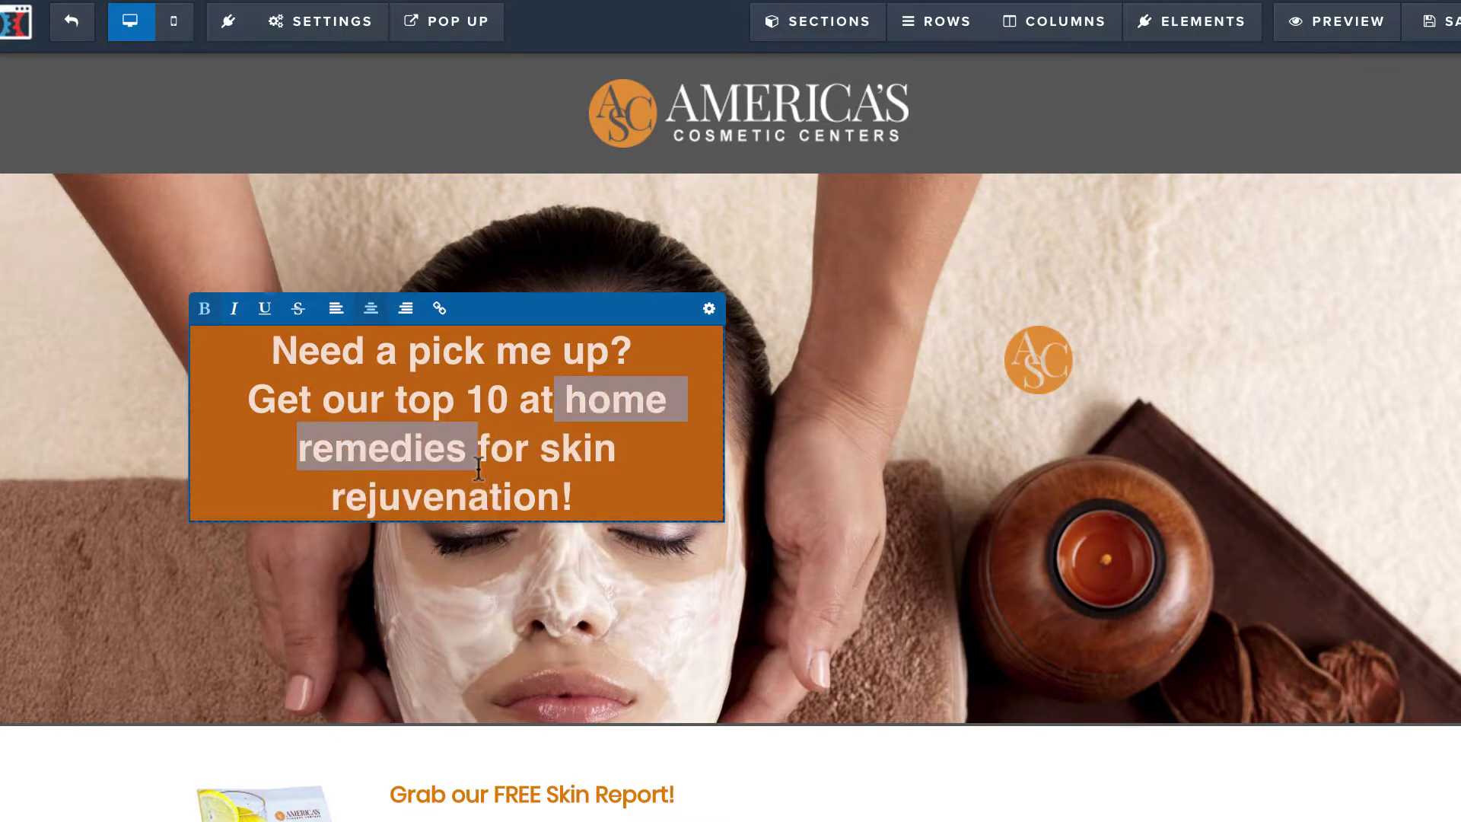
Step: Move the "Get Our FREE Skin Report!" button below the headline in the hero section
scroll(774, 602, "down", 3)
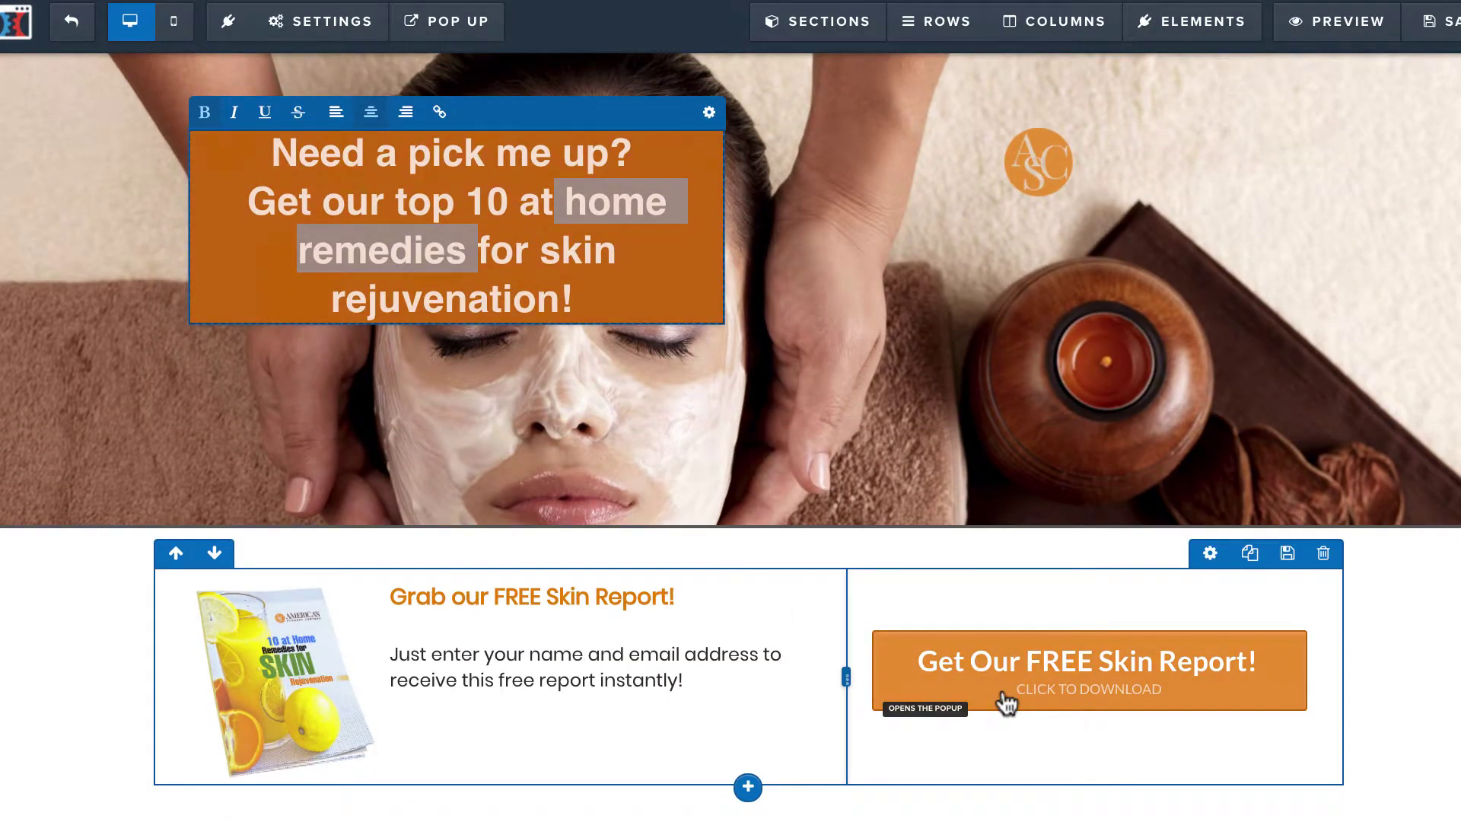
scroll(1006, 704, "up", 2)
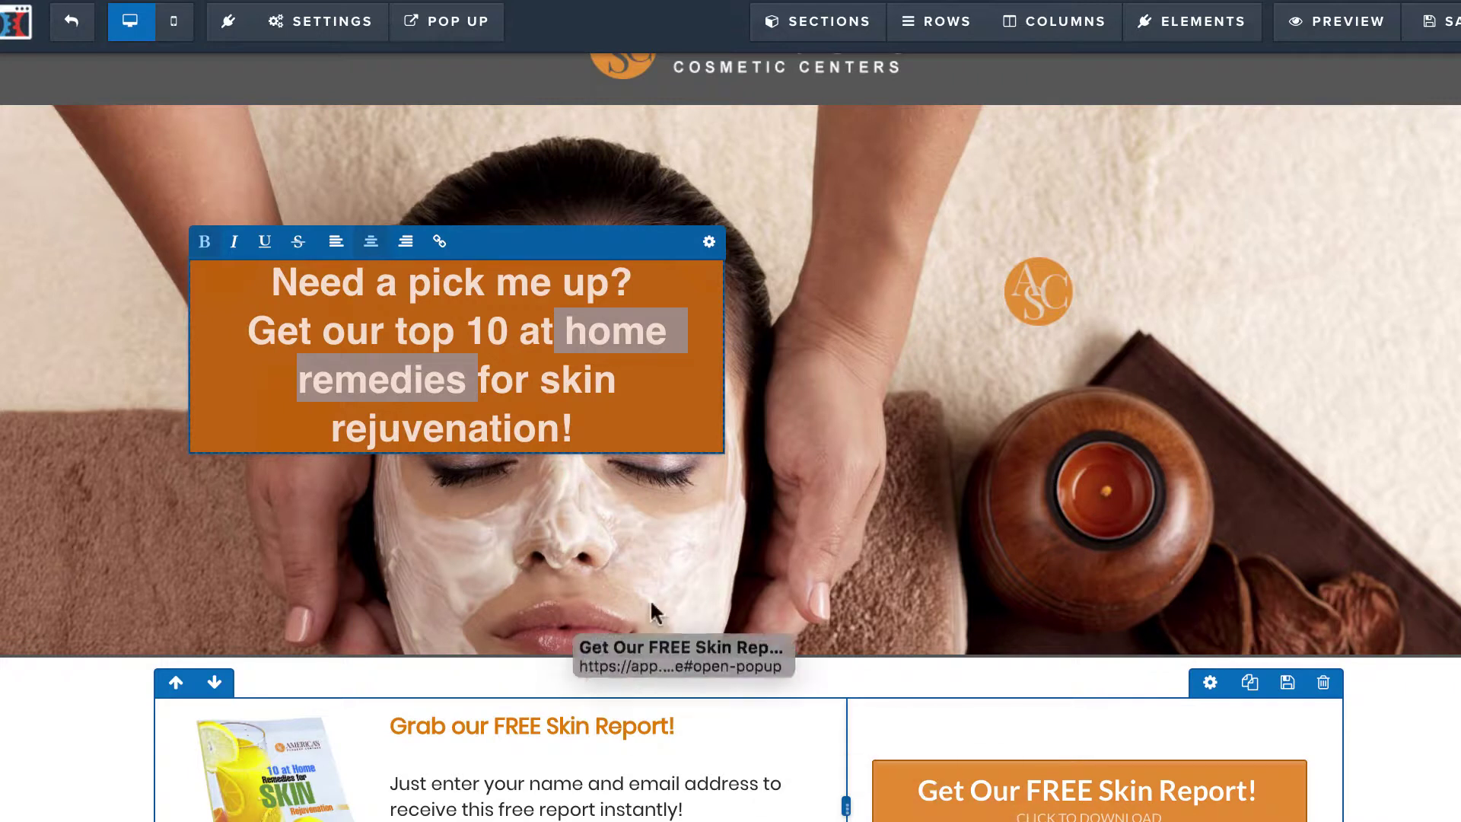
left_click(1077, 812)
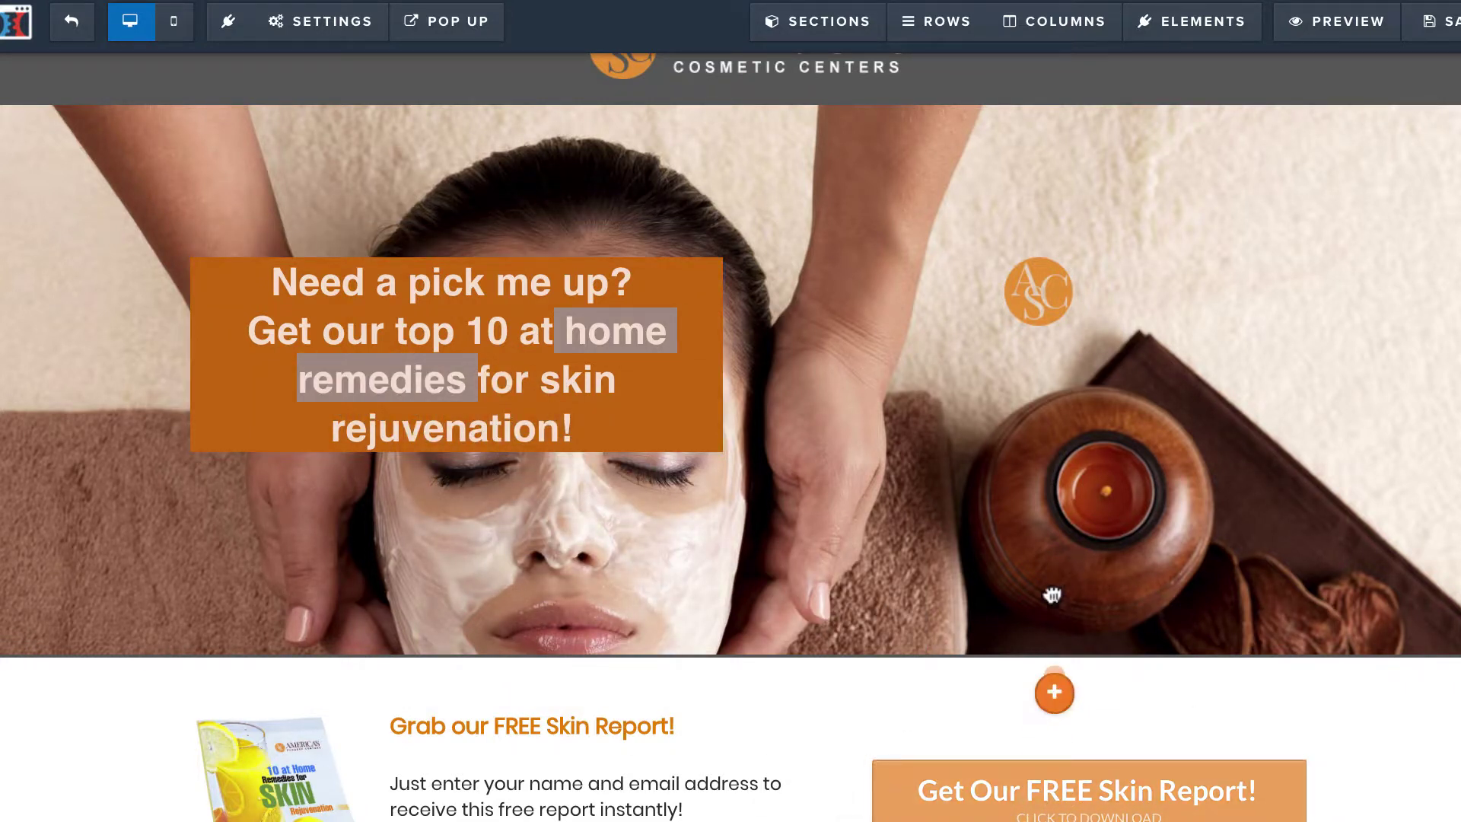
left_click_drag(1052, 594, 519, 450)
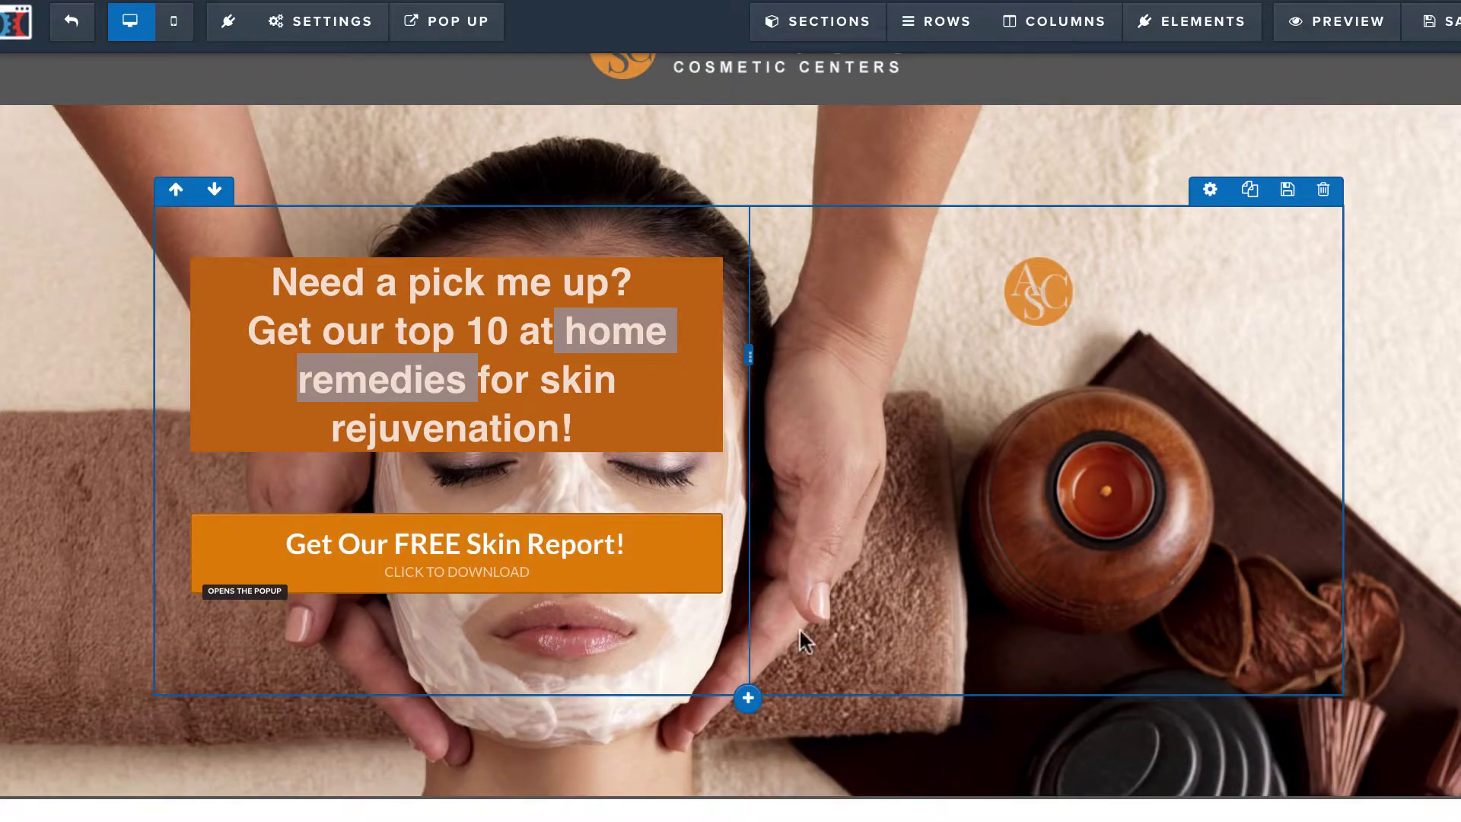
Step: Move the "Get Our FREE Skin Report!" button back to the empty column beside the free report text
left_click_drag(483, 581, 974, 820)
left_click_drag(587, 577, 966, 821)
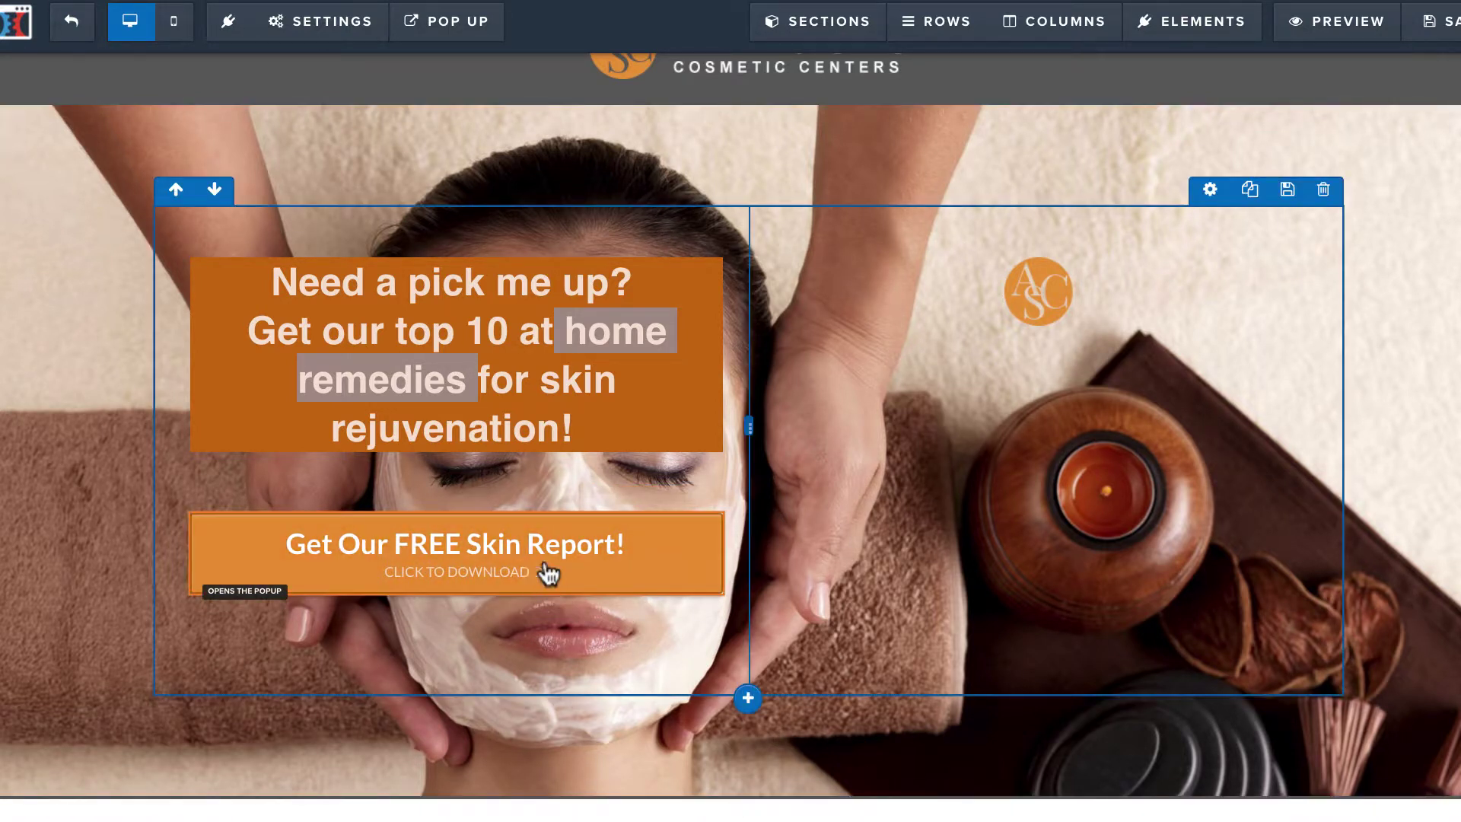
left_click_drag(548, 572, 997, 821)
scroll(1099, 665, "down", 4)
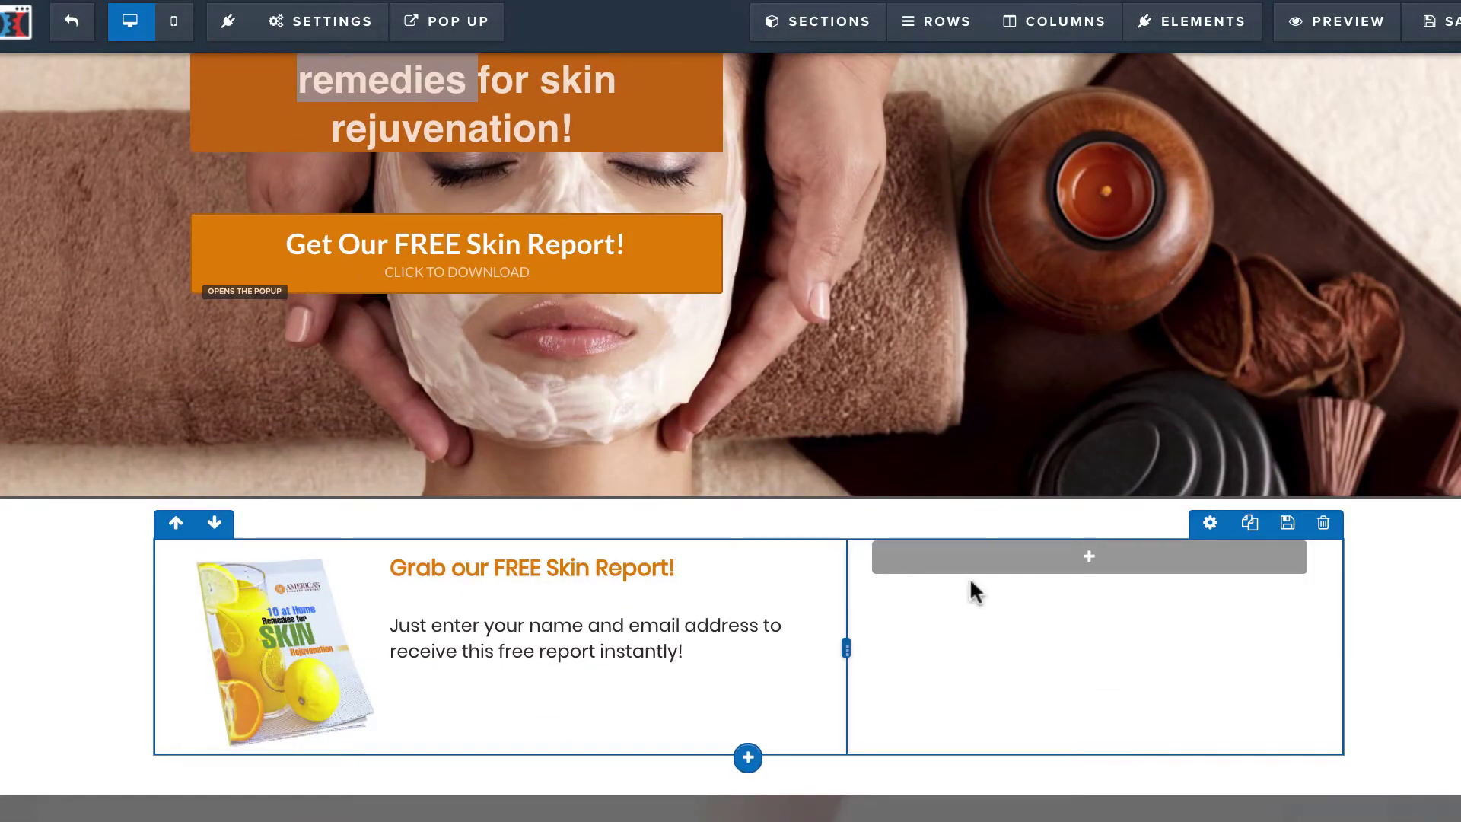
left_click_drag(449, 282, 1201, 591)
scroll(998, 455, "up", 5)
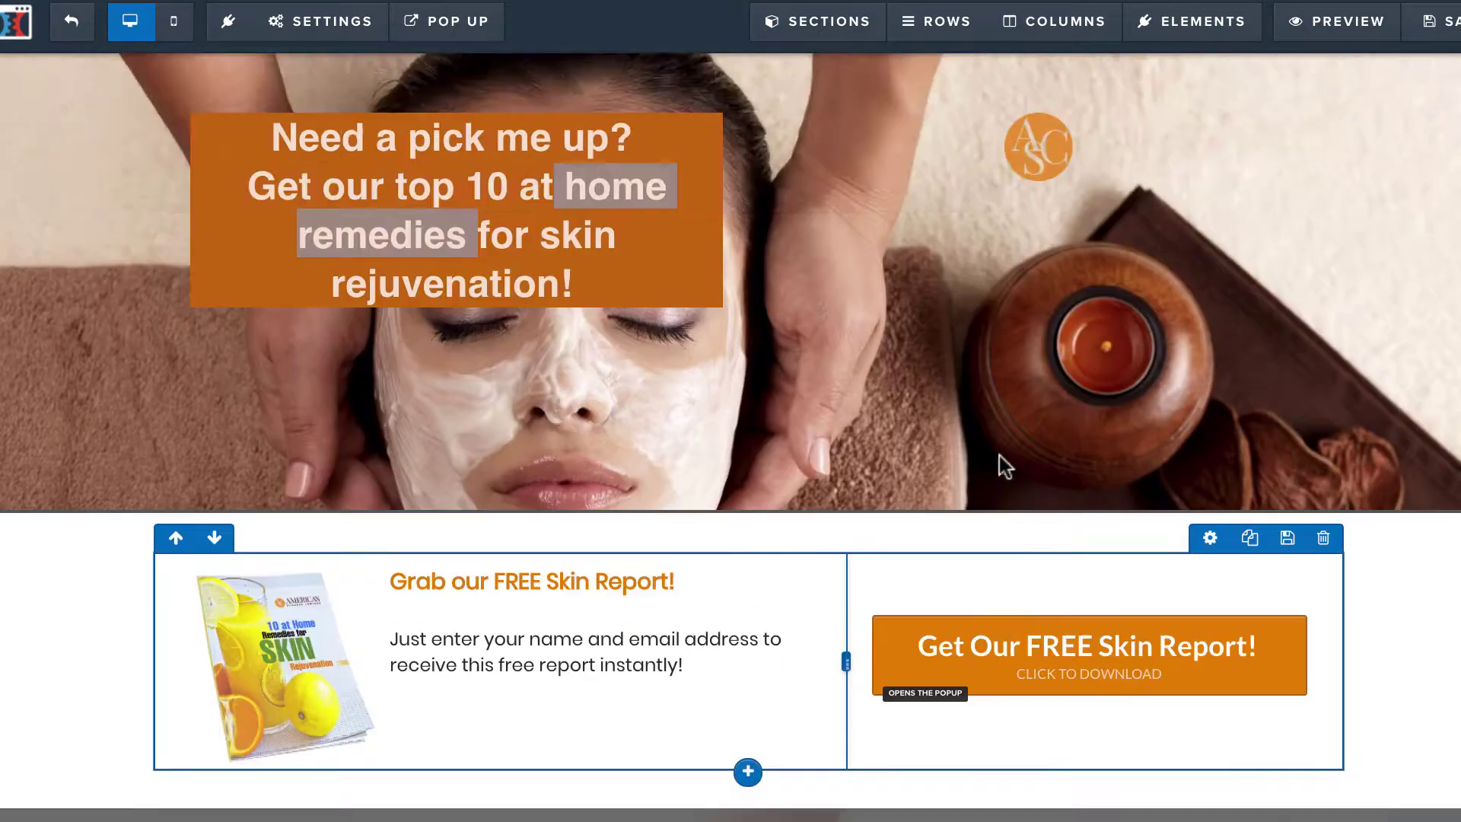
Step: Open the funnel's Thank You Page step and set its split test to 50% of traffic each for control and variation
left_click(1430, 34)
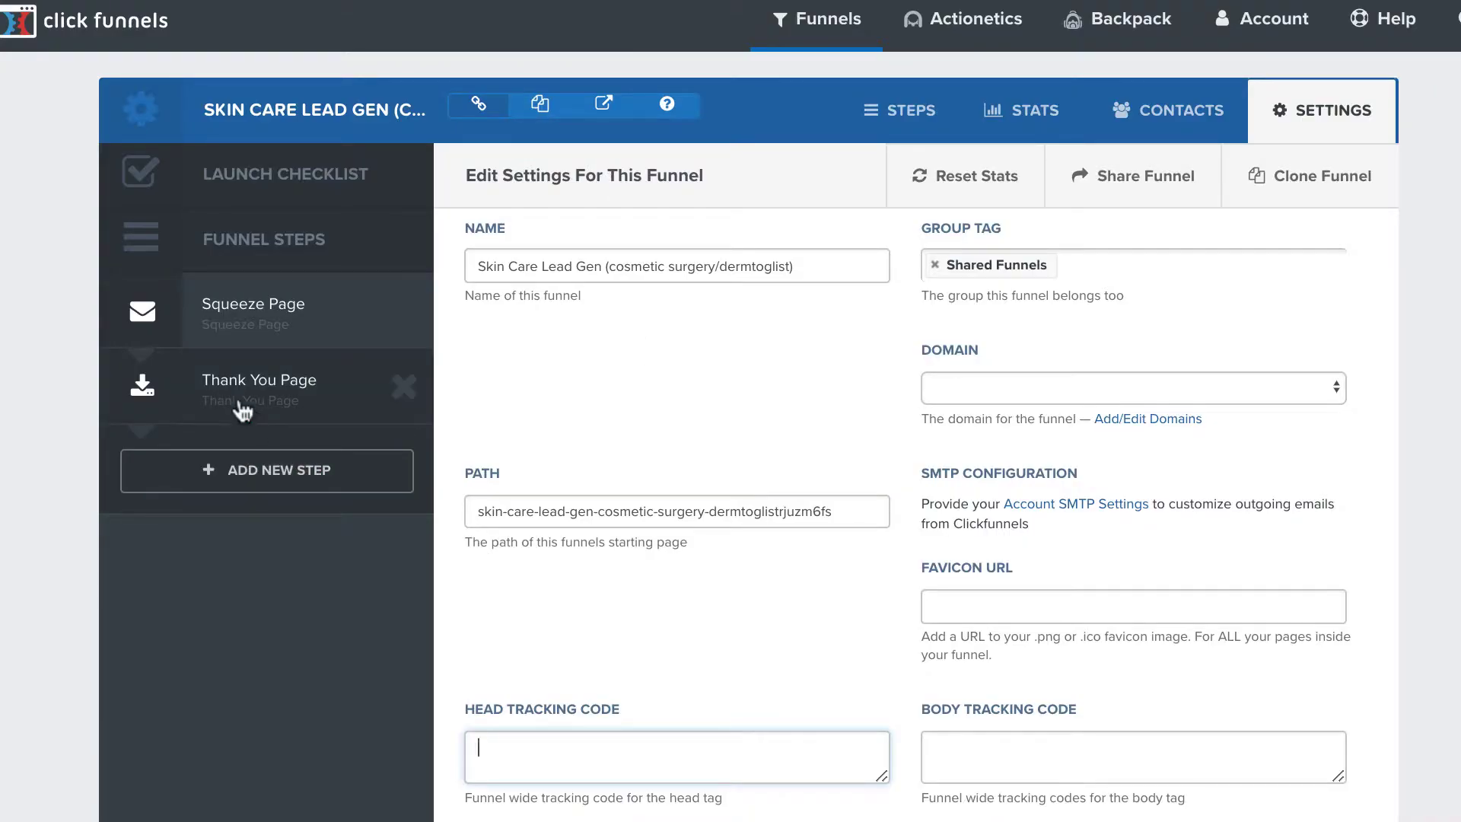
left_click(242, 411)
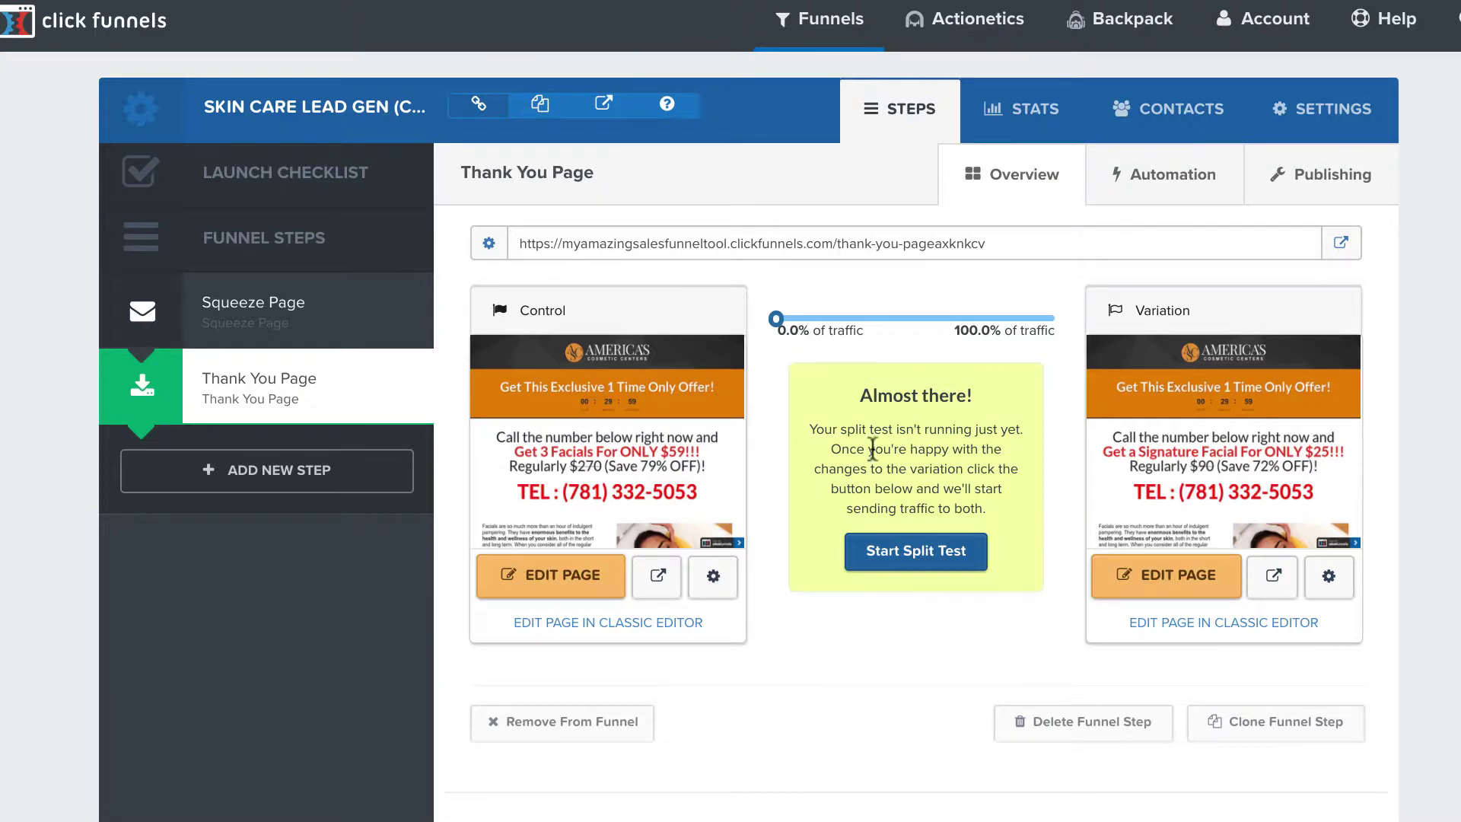
left_click_drag(777, 319, 921, 340)
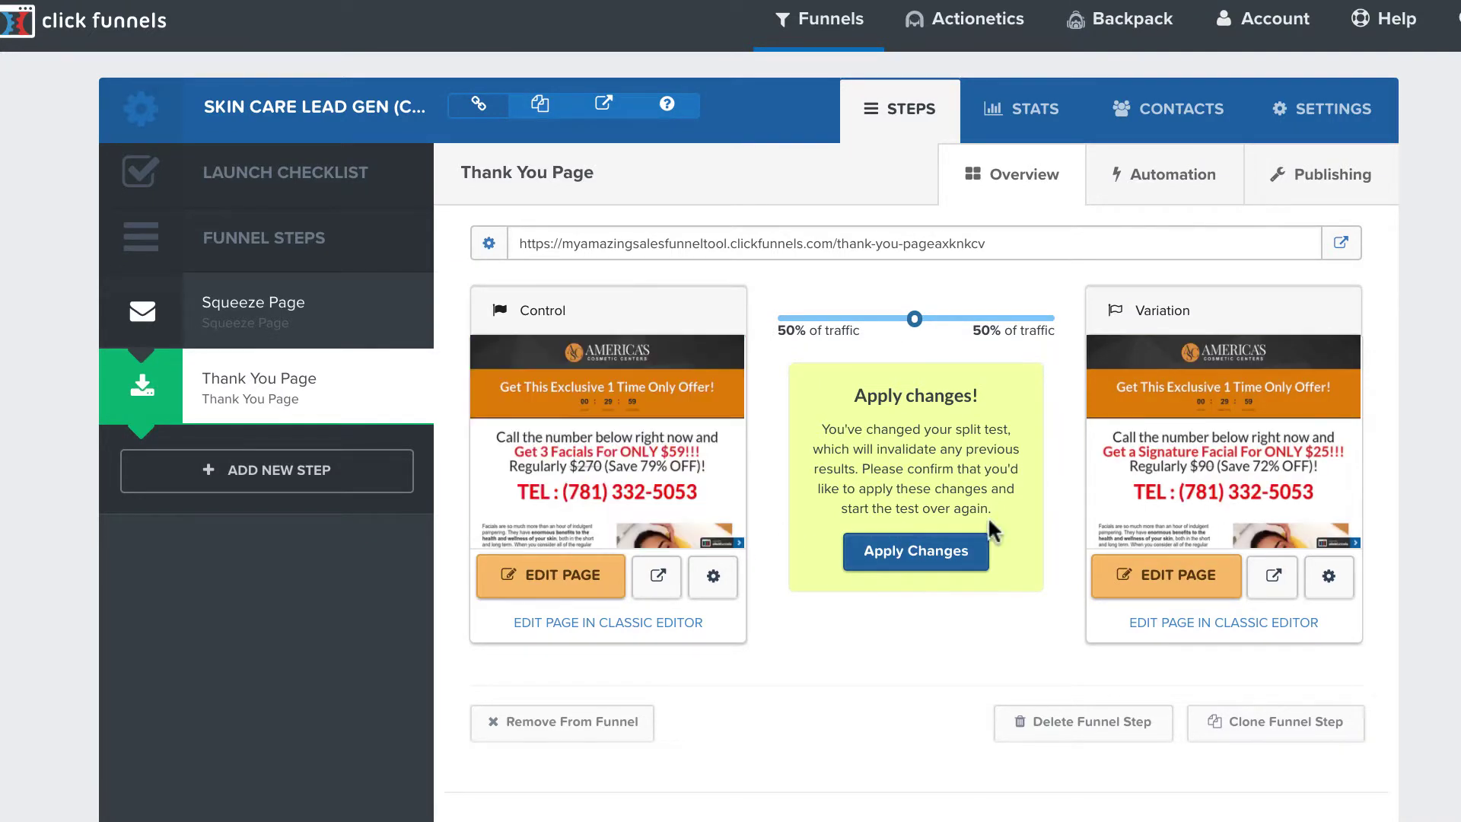
Step: Open the control version of the Thank You Page in the page editor
mouse_move(676, 487)
mouse_move(1303, 471)
mouse_move(617, 542)
mouse_move(620, 491)
right_click(533, 581)
left_click(558, 601)
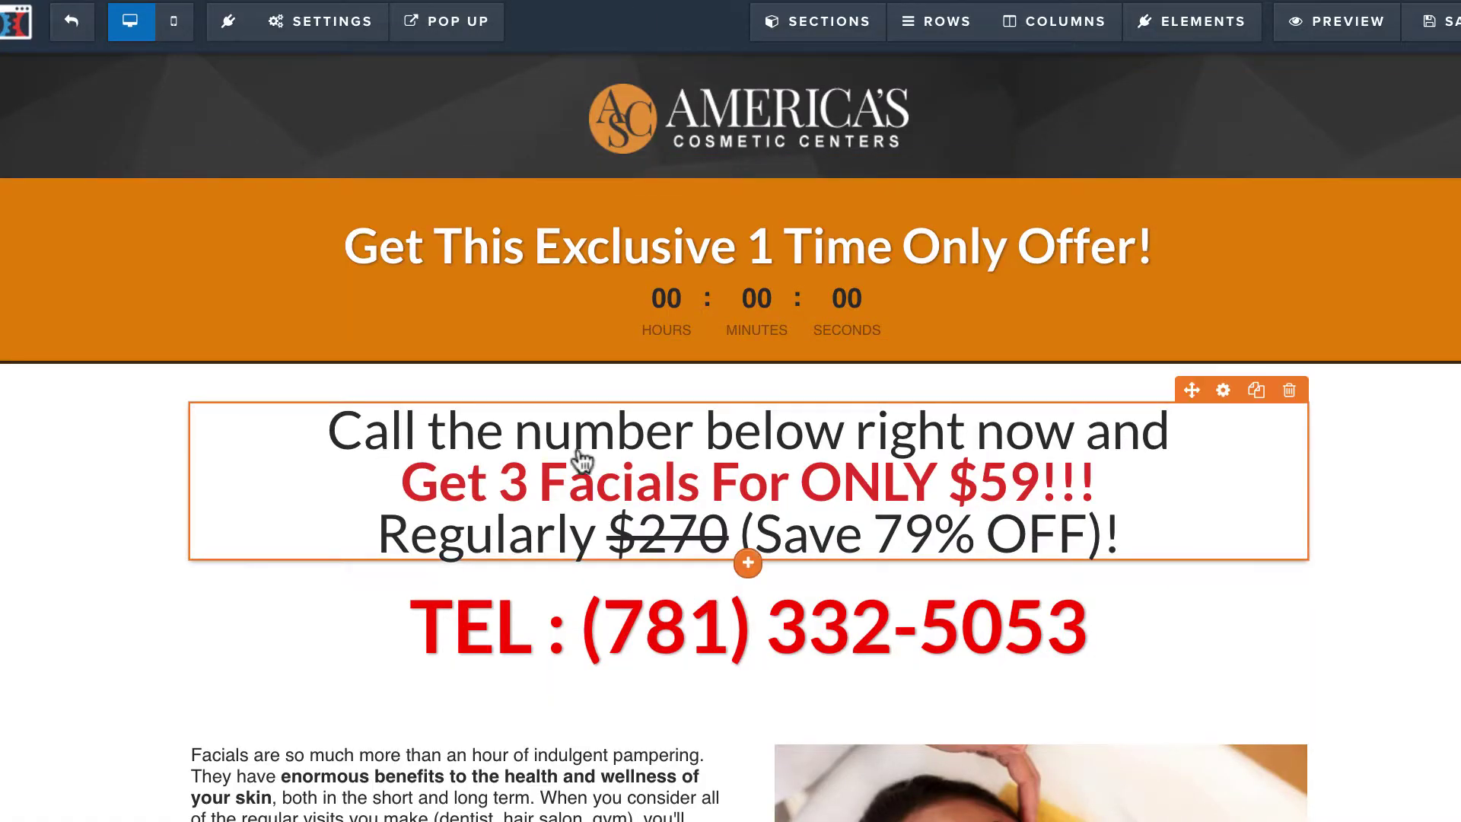
Step: Look over the Thank You Page's content and check the action assigned to the "Click To Call Us!" button
scroll(584, 645, "down", 4)
scroll(563, 639, "down", 1)
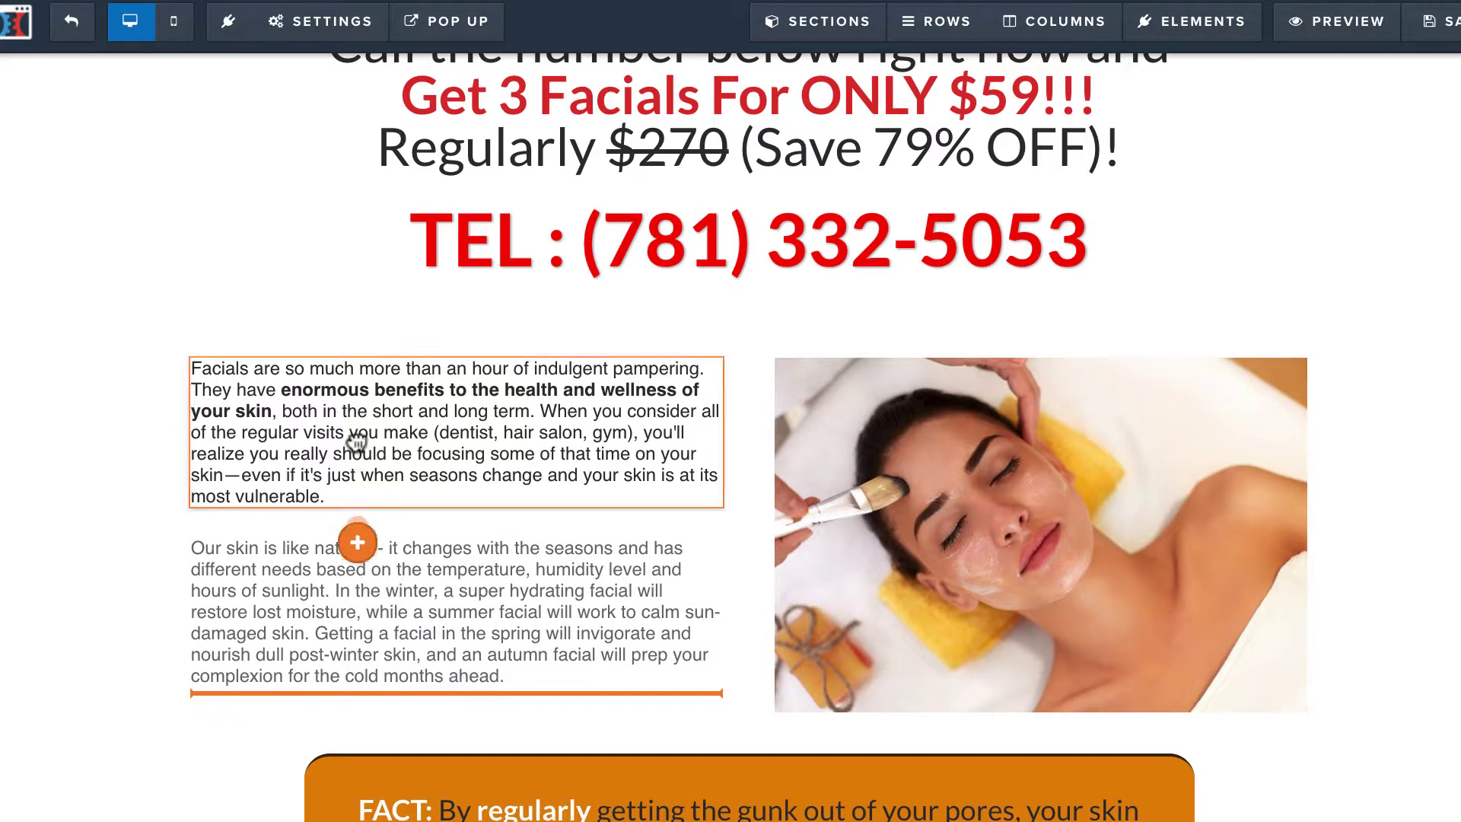
scroll(438, 632, "down", 5)
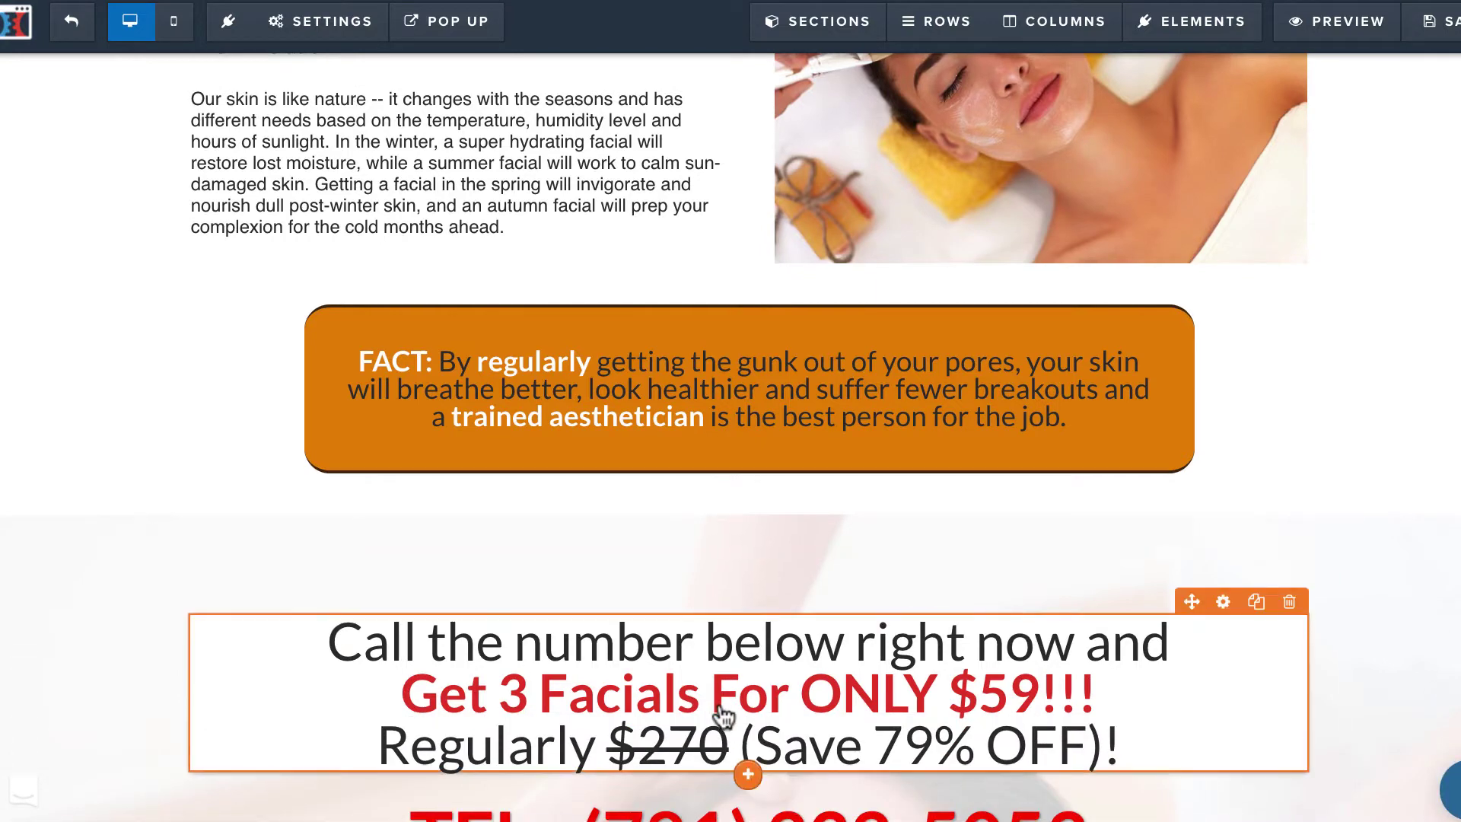
scroll(723, 729, "down", 3)
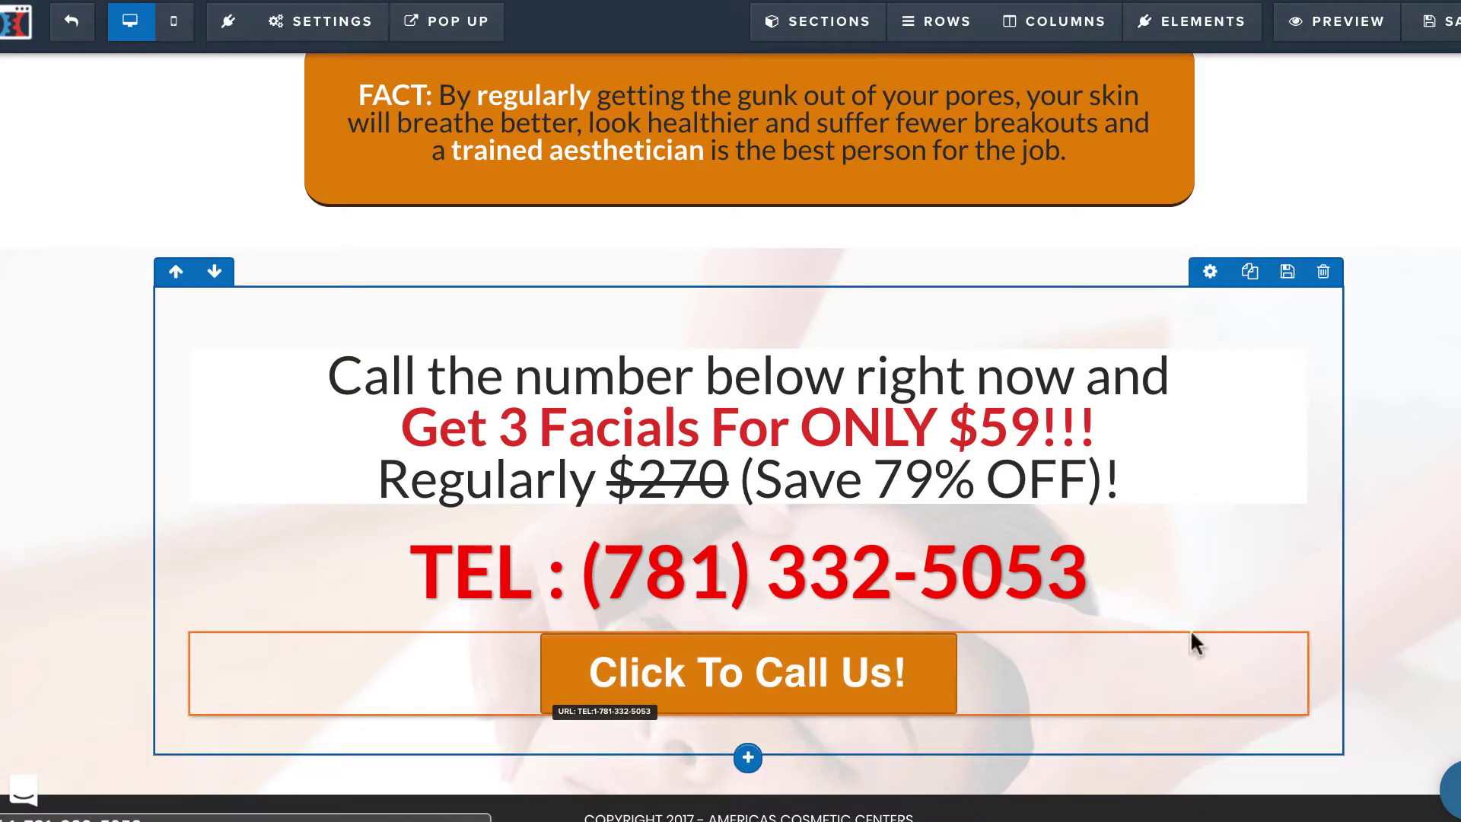
left_click(1224, 620)
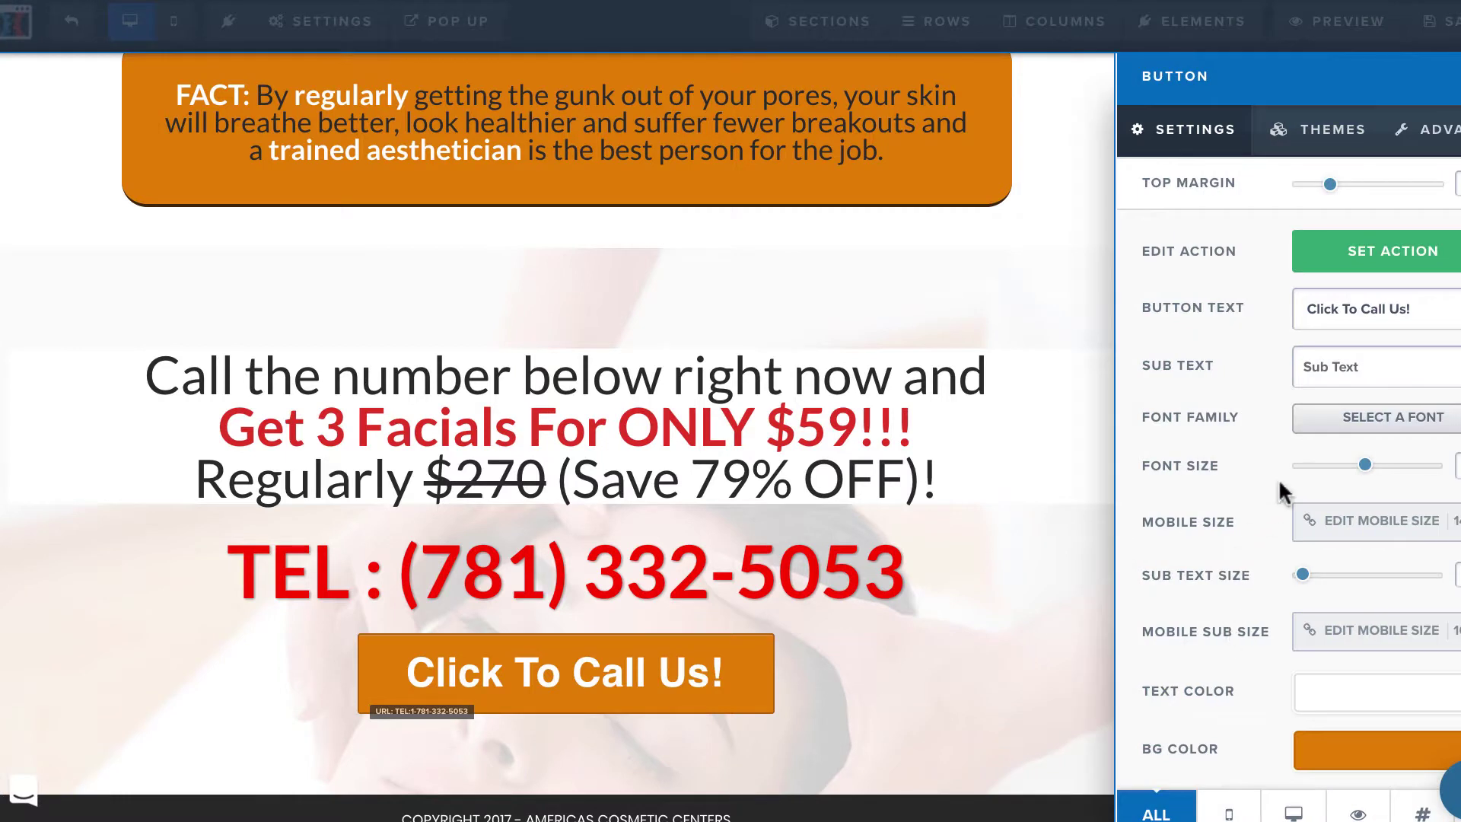
left_click(1403, 267)
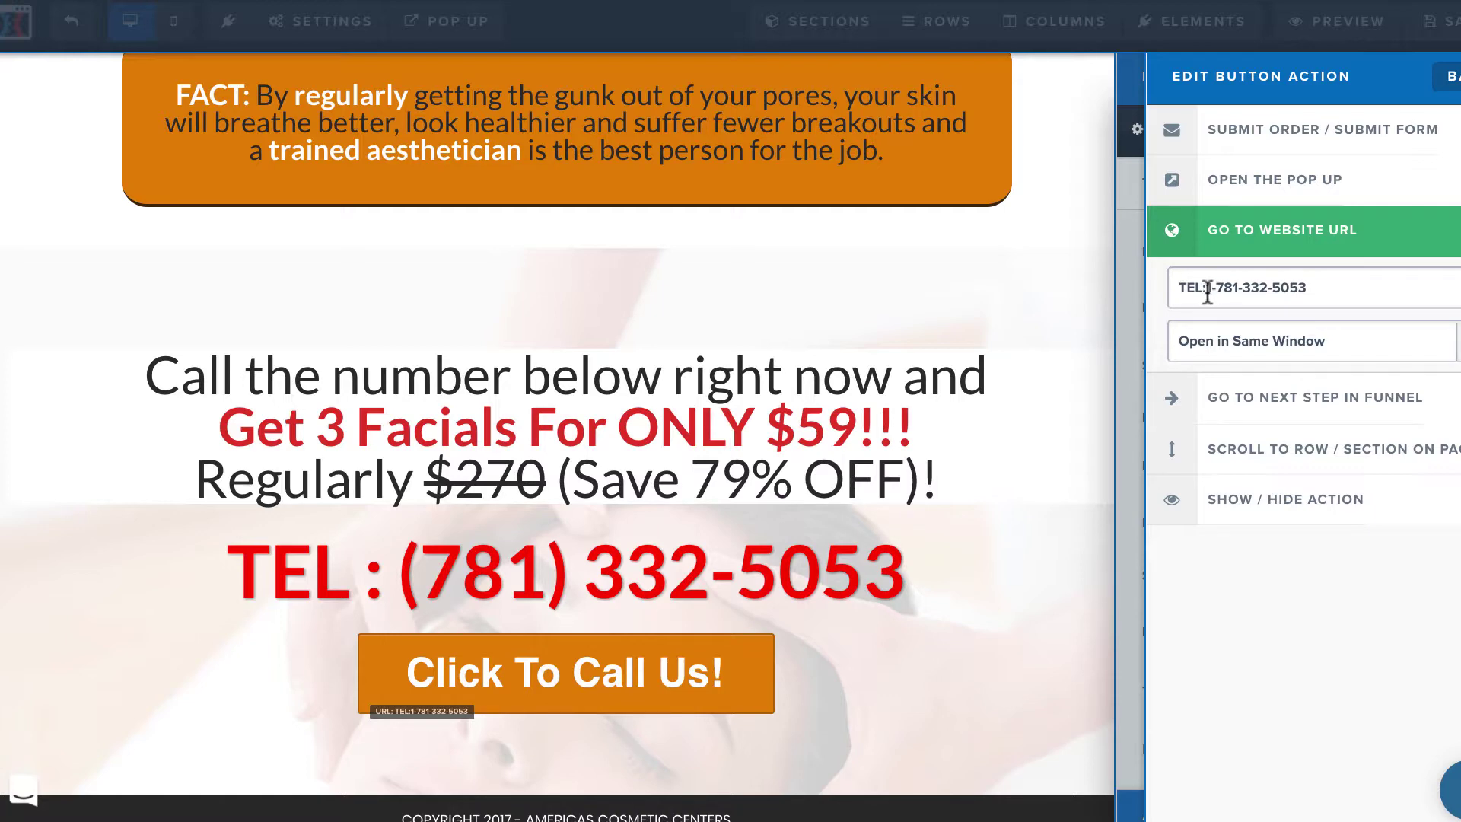
left_click(760, 773)
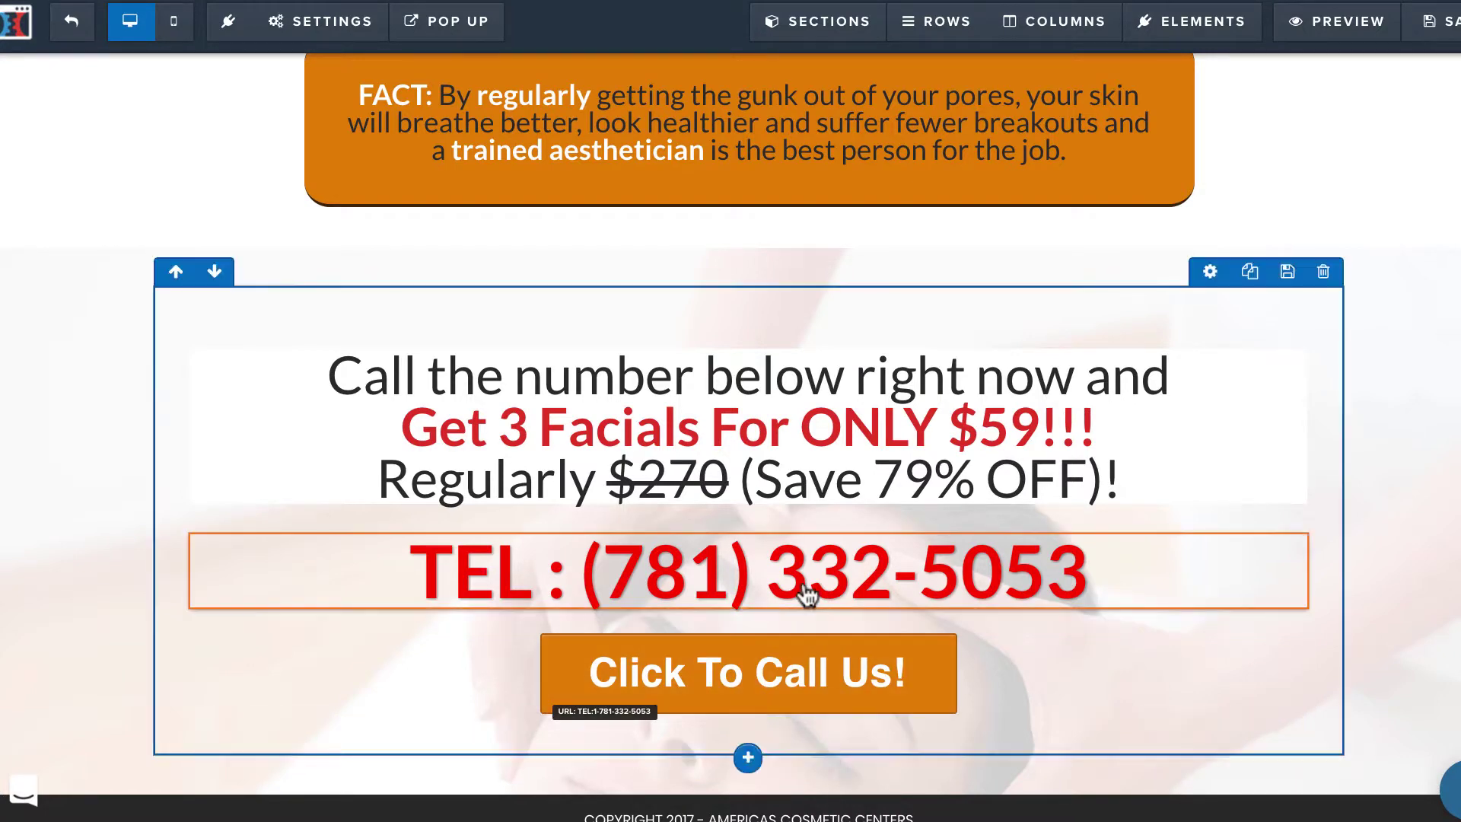
Step: Set the expire action of the countdown timer in the orange offer banner to show and hide elements
scroll(803, 598, "up", 10)
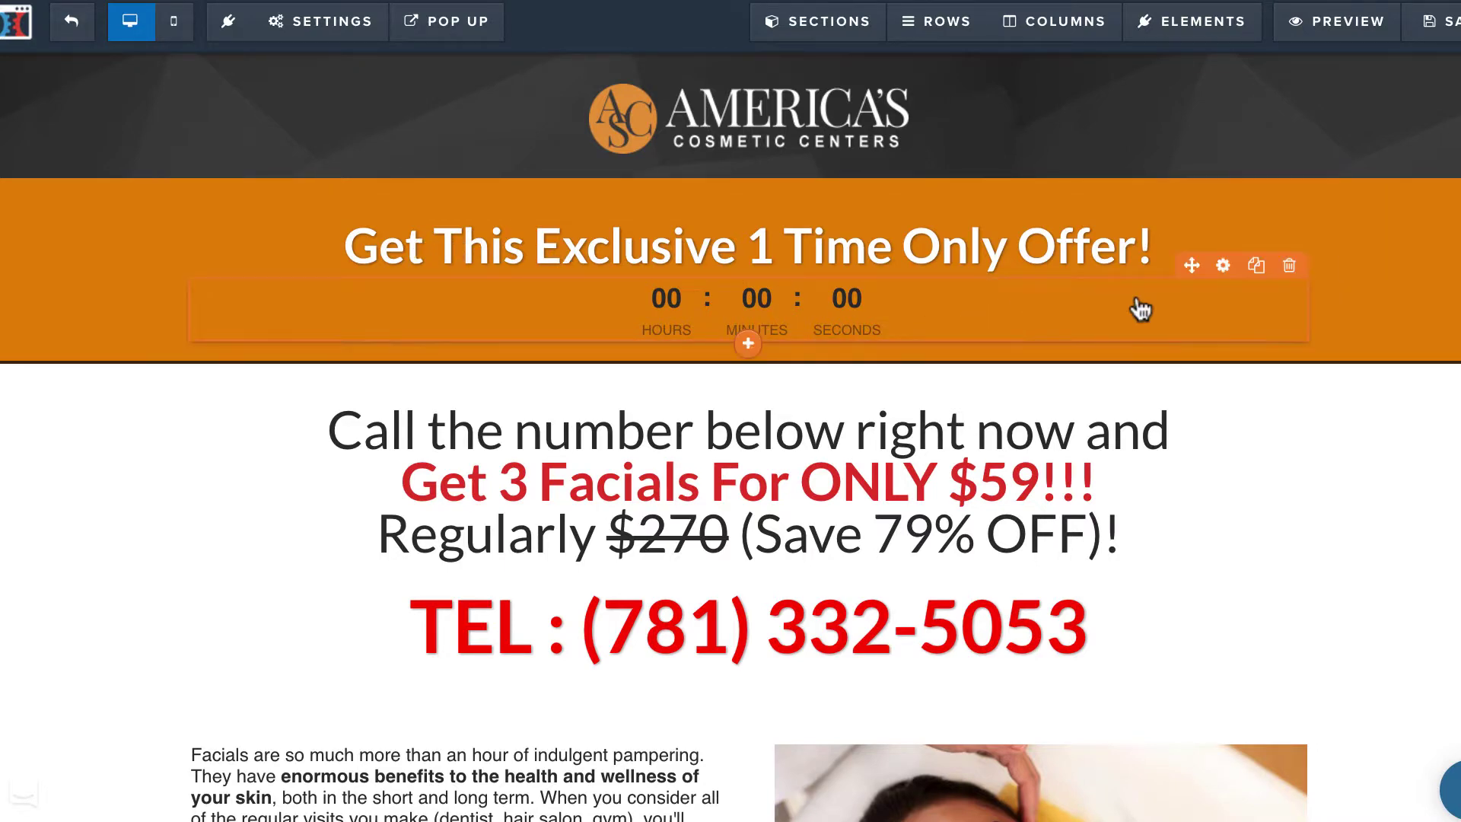
left_click(1223, 266)
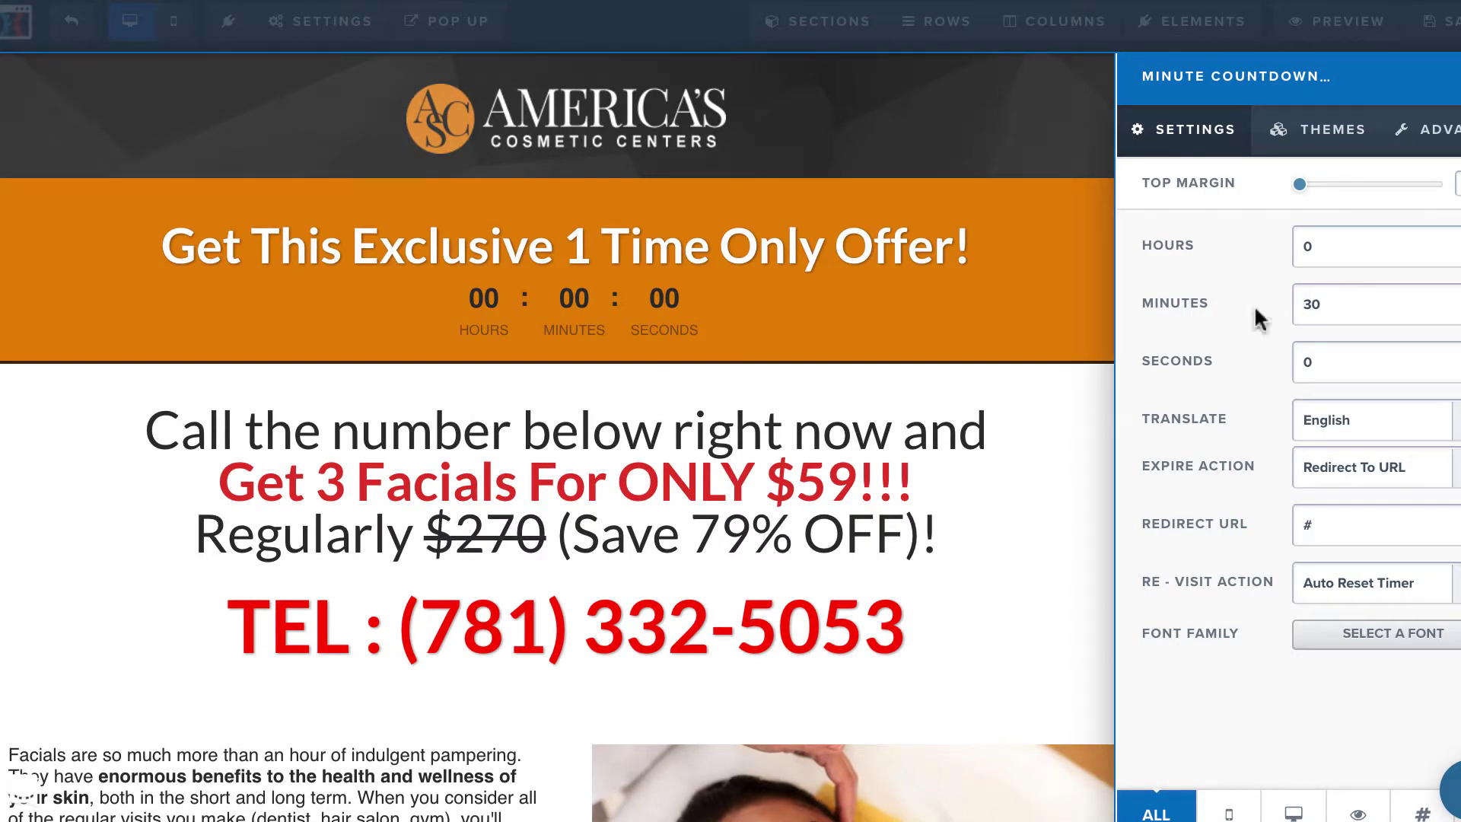
left_click(978, 476)
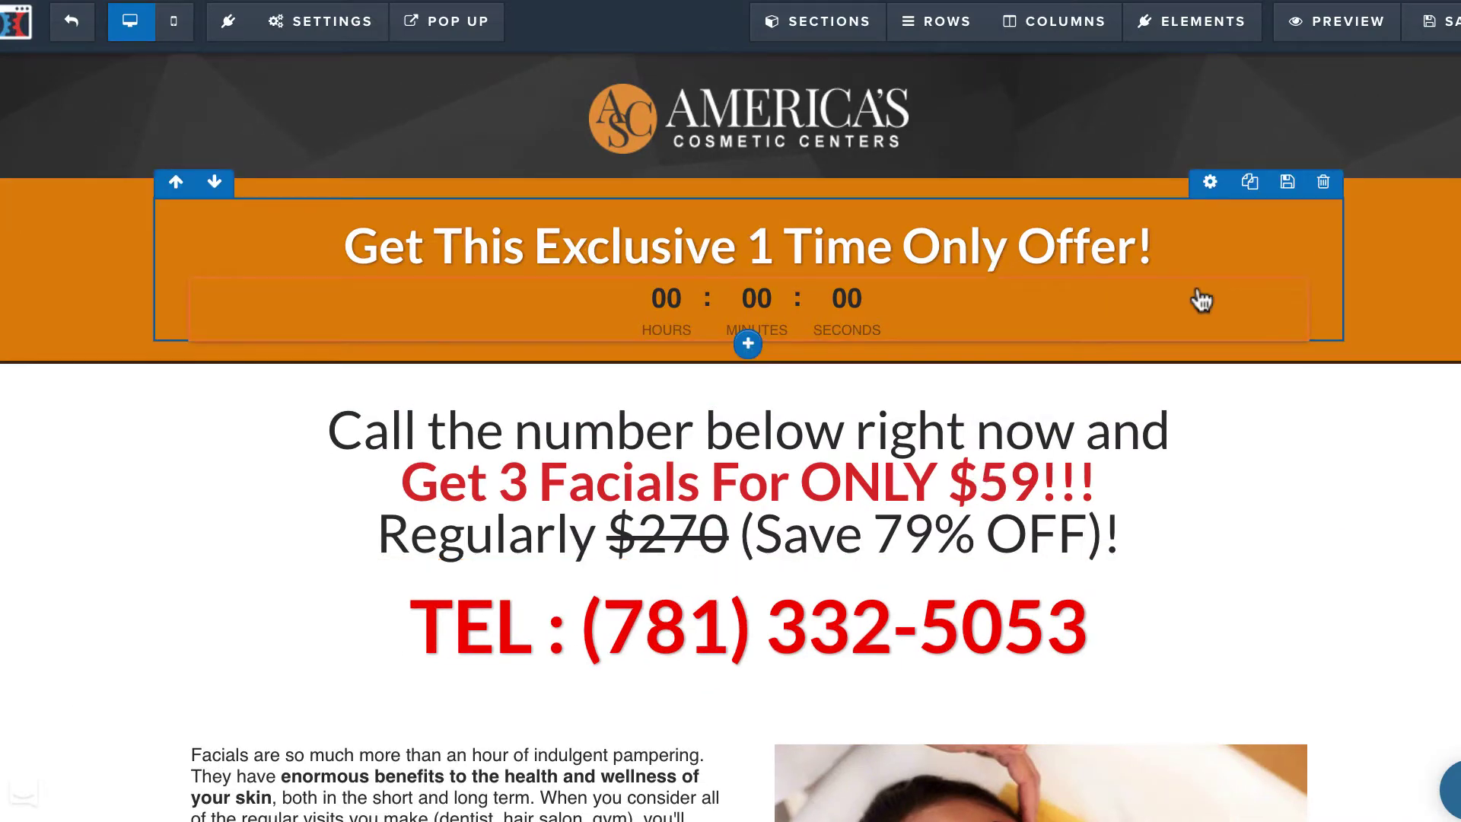
left_click(1210, 270)
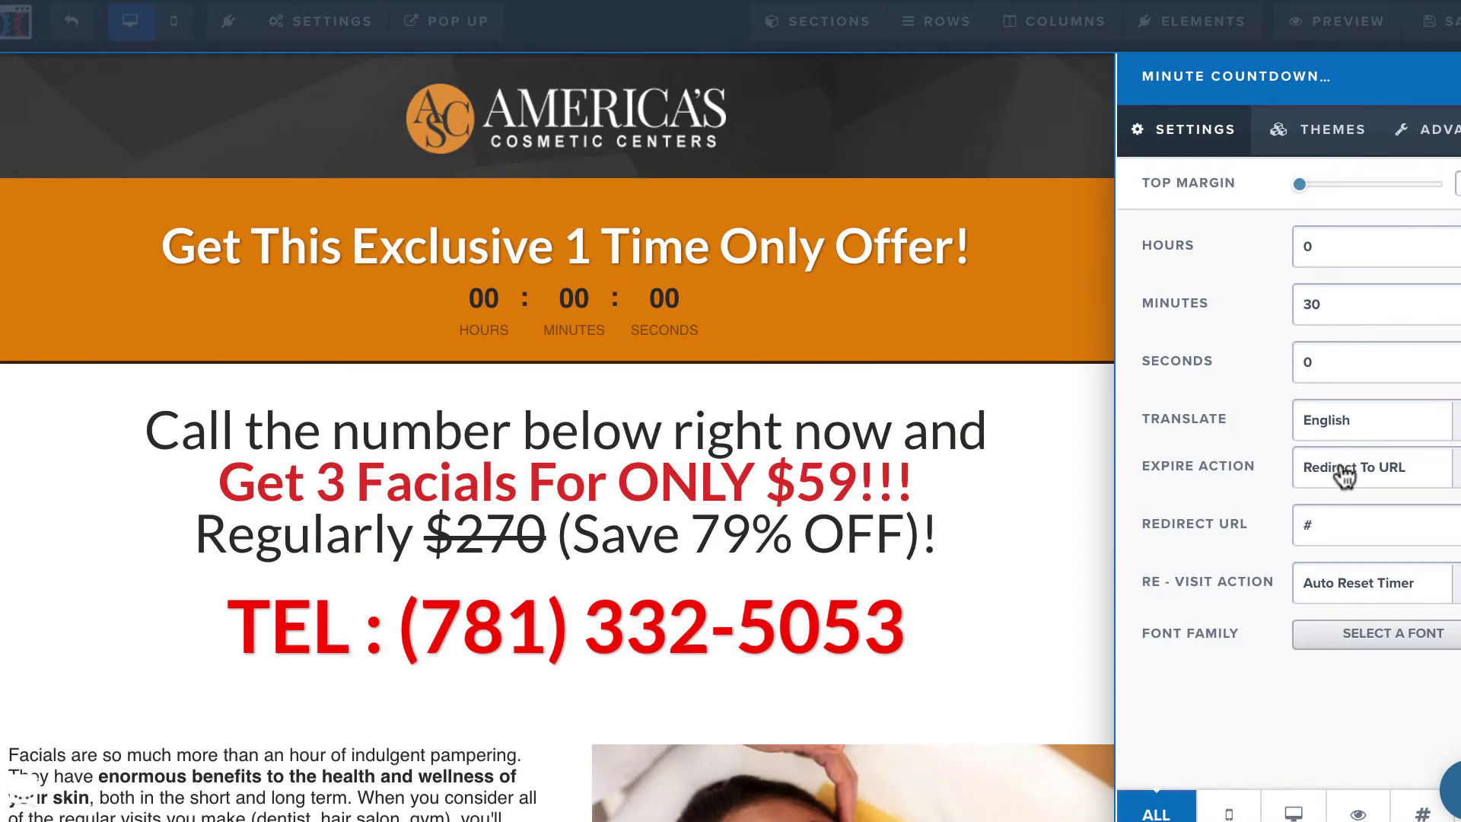
left_click(1342, 466)
left_click(1344, 493)
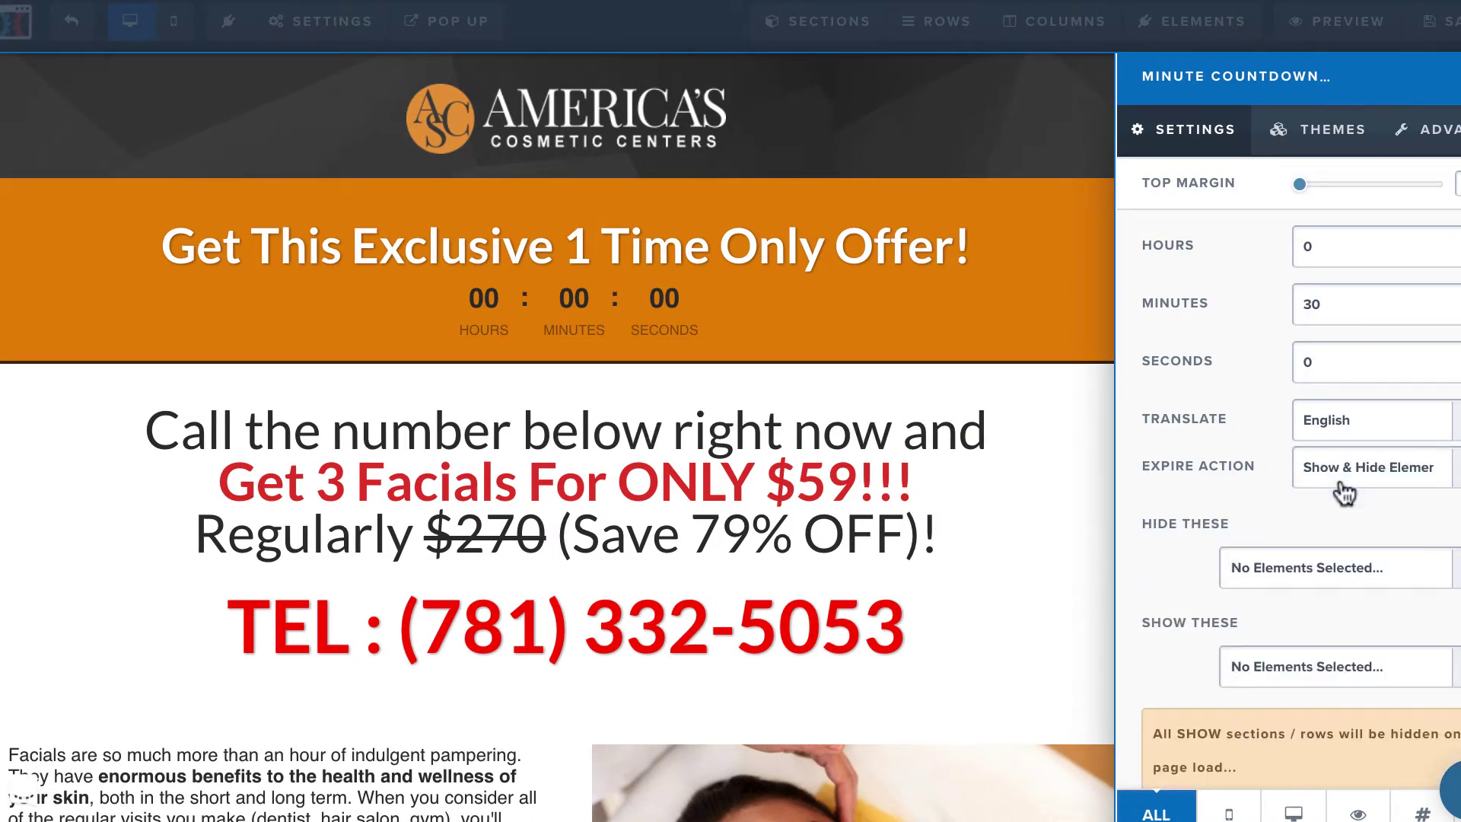
Step: Look through the elements that can be hidden when the countdown expires, close the settings and view the offer section
left_click(1272, 567)
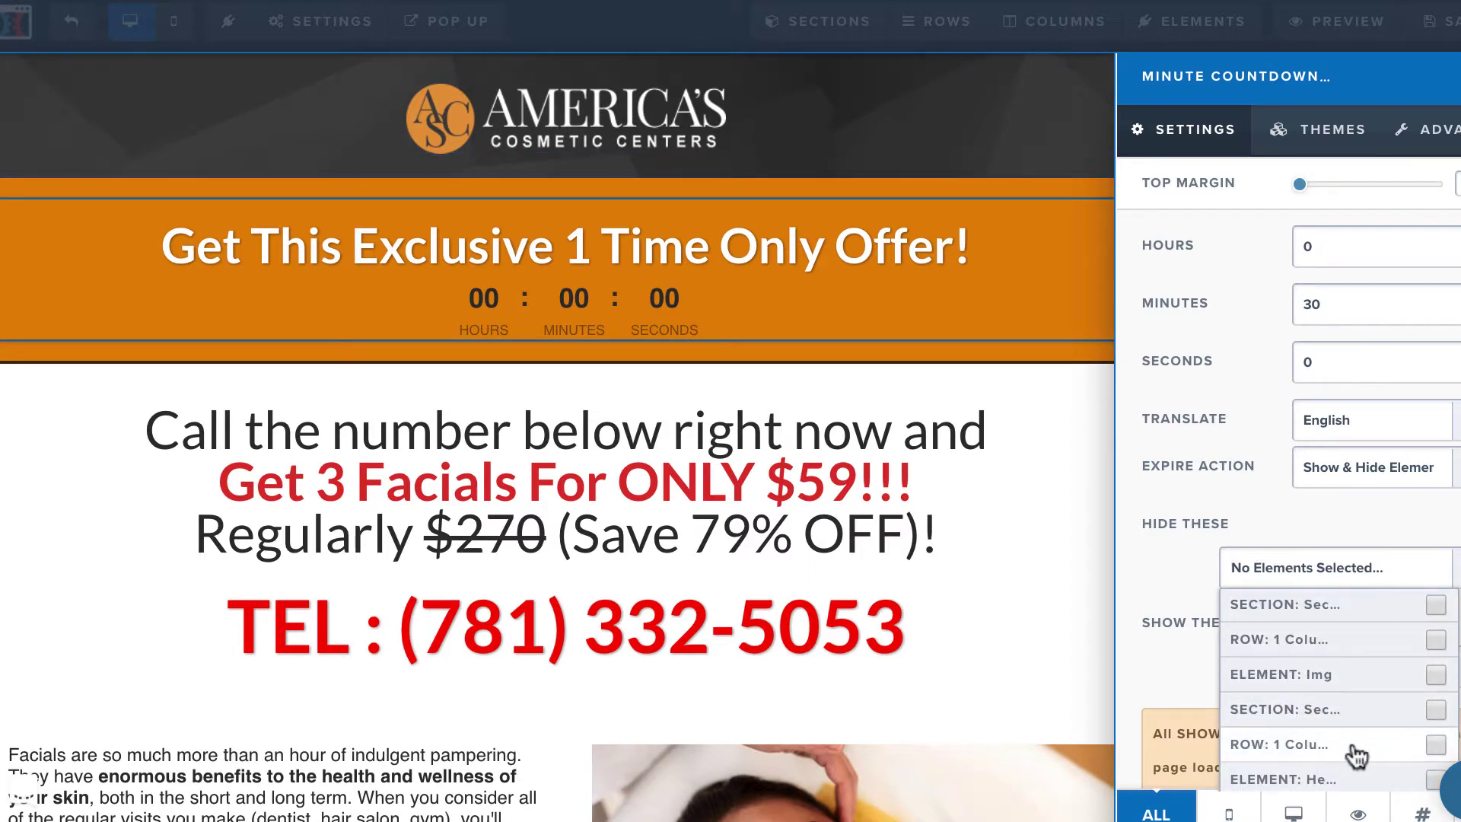
scroll(1355, 776, "down", 5)
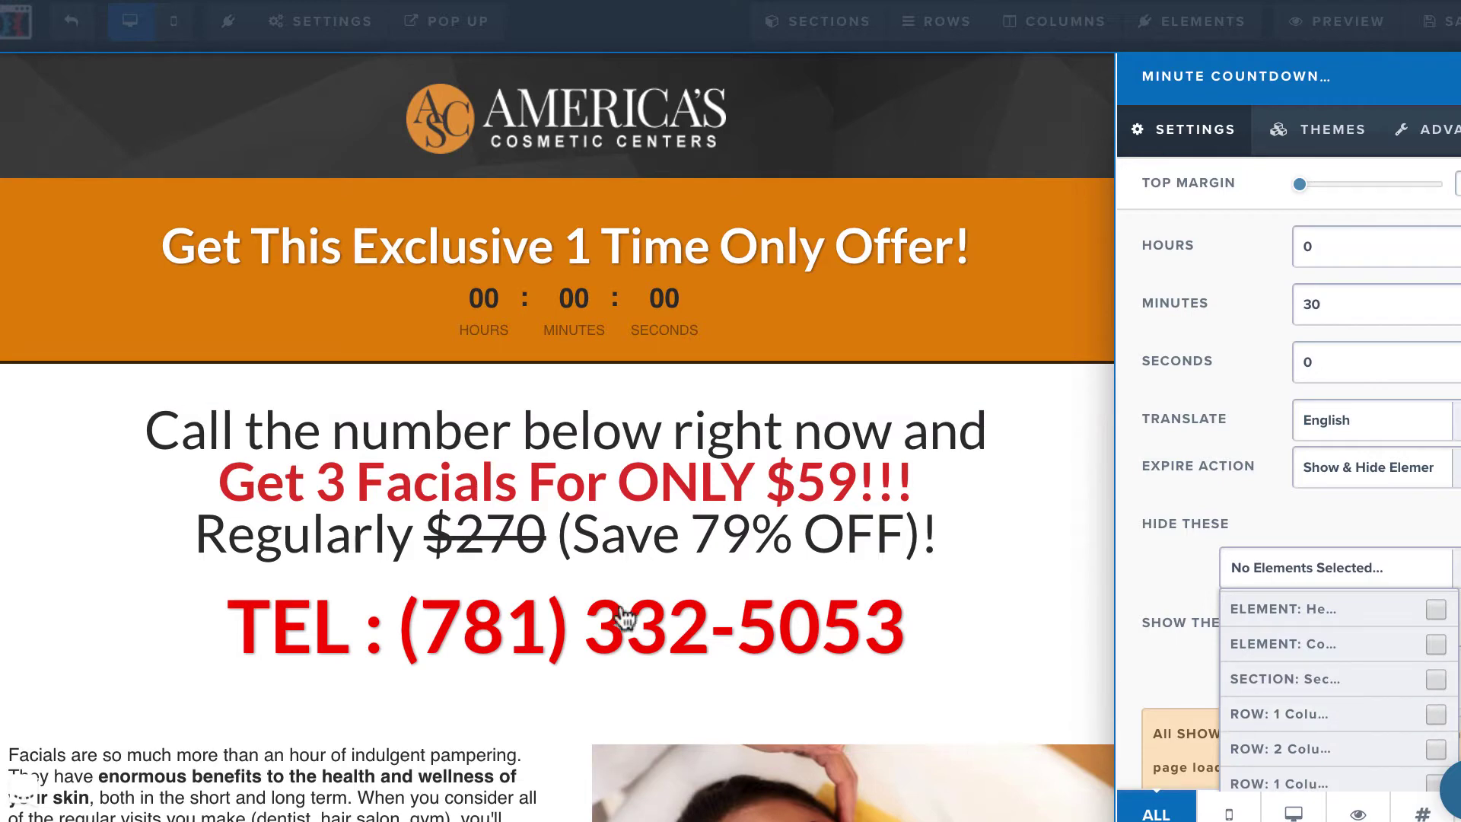
left_click(649, 575)
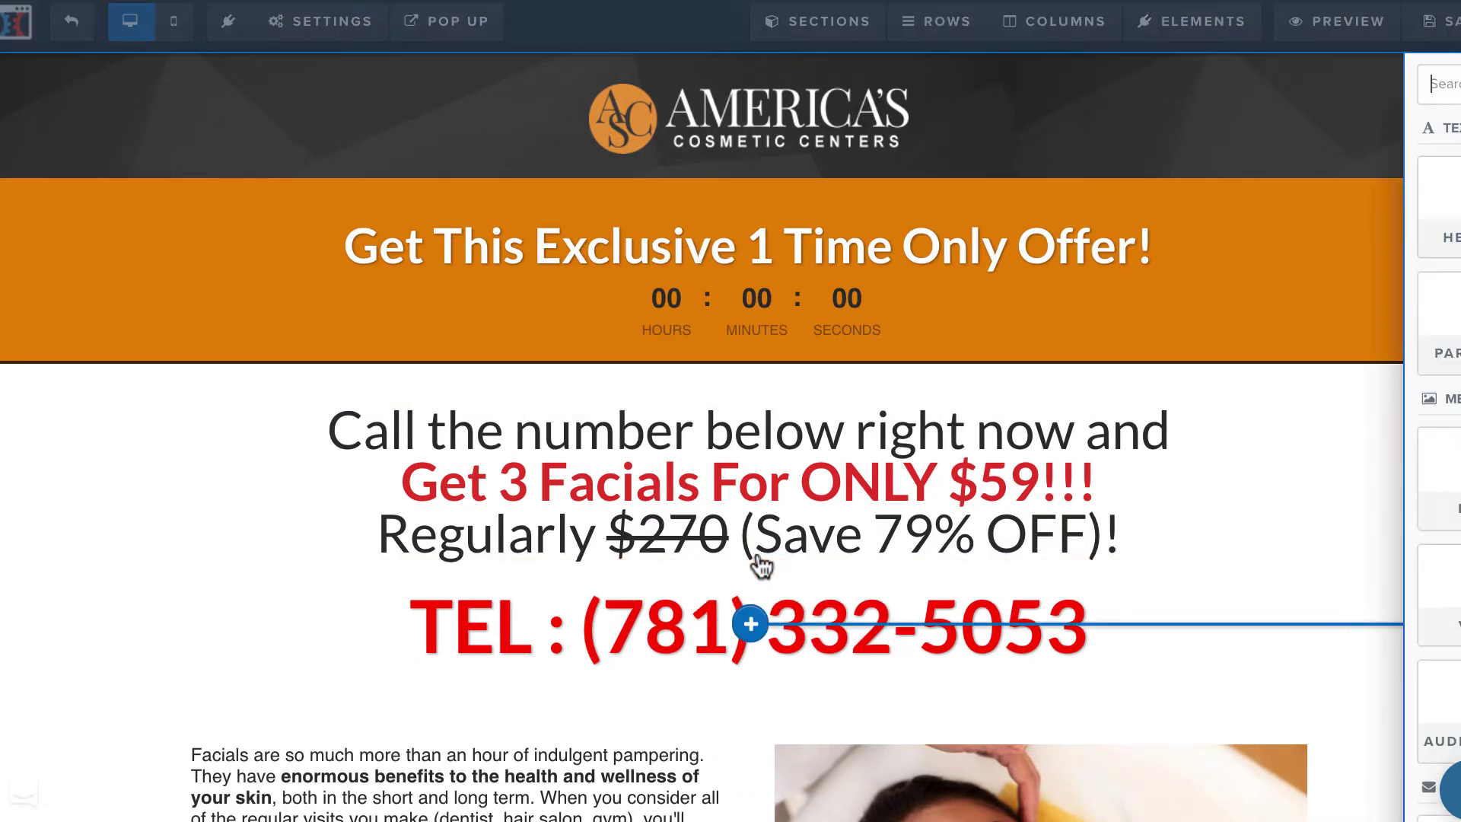
left_click(651, 612)
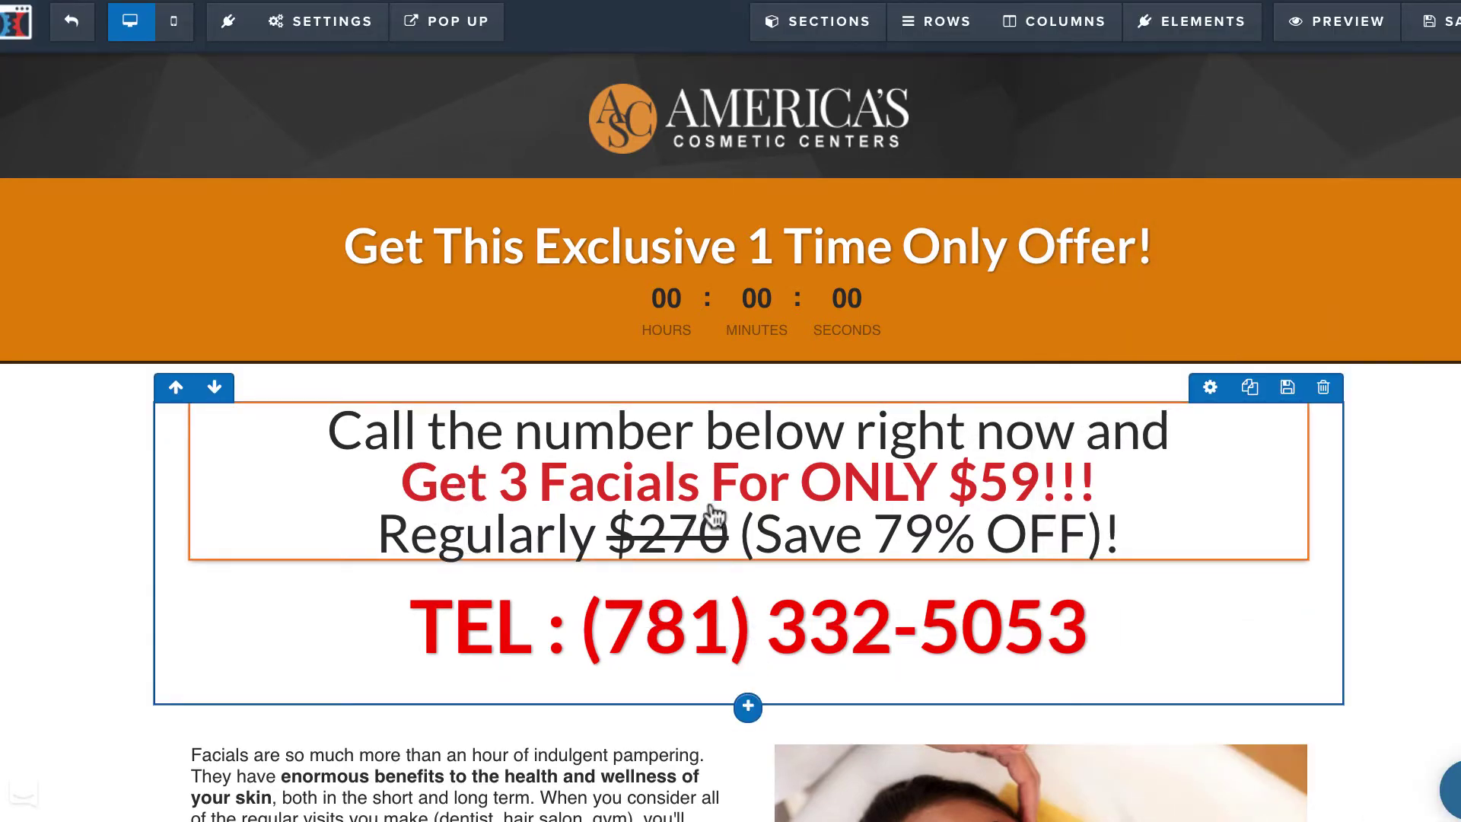
scroll(685, 582, "down", 2)
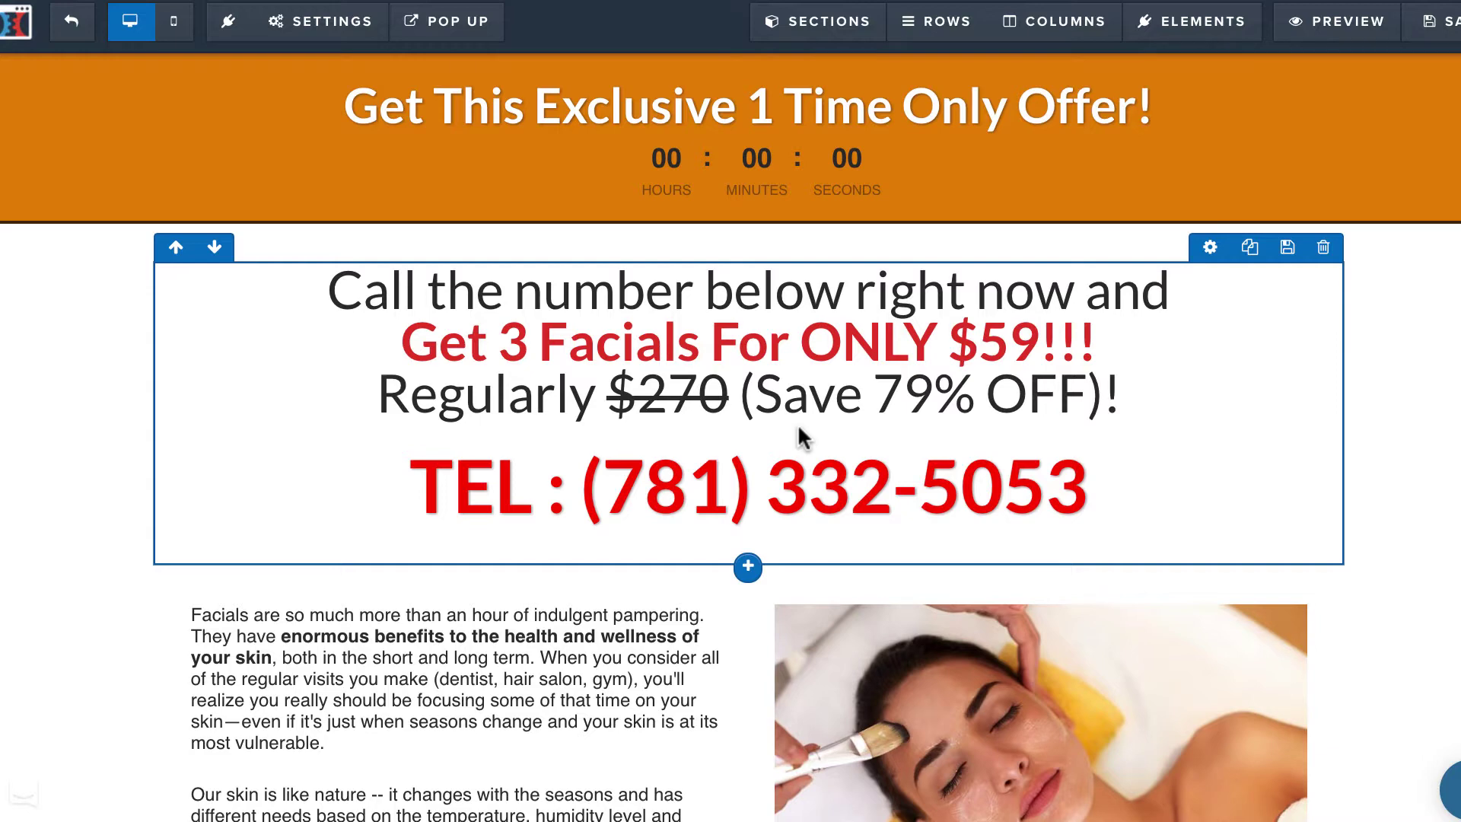
Step: Look over the Thank You Page in the editor, from the logo header down to the repeated call offer below the fact box
scroll(699, 574, "down", 5)
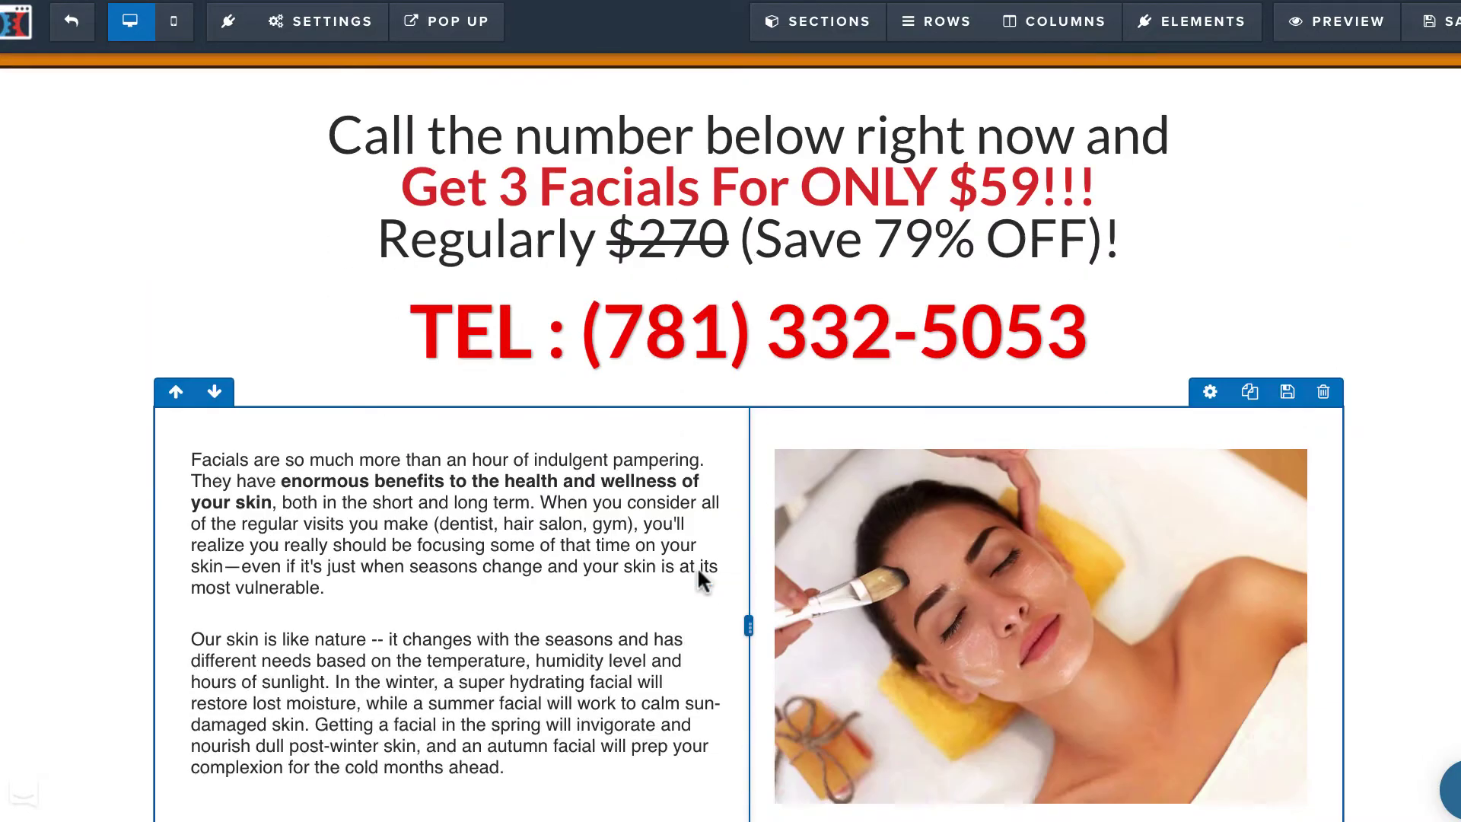
scroll(698, 566, "up", 7)
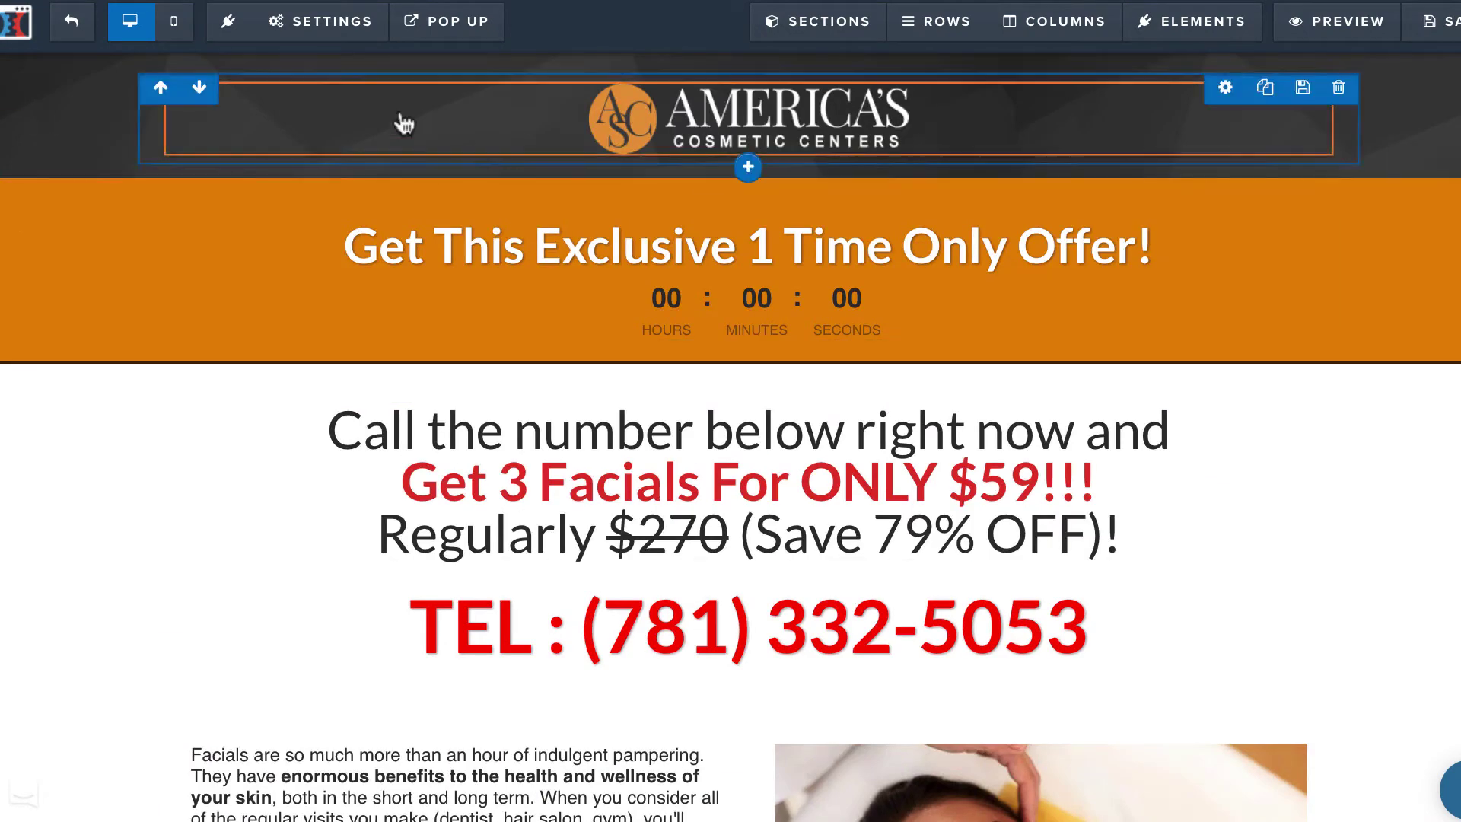
left_click(323, 31)
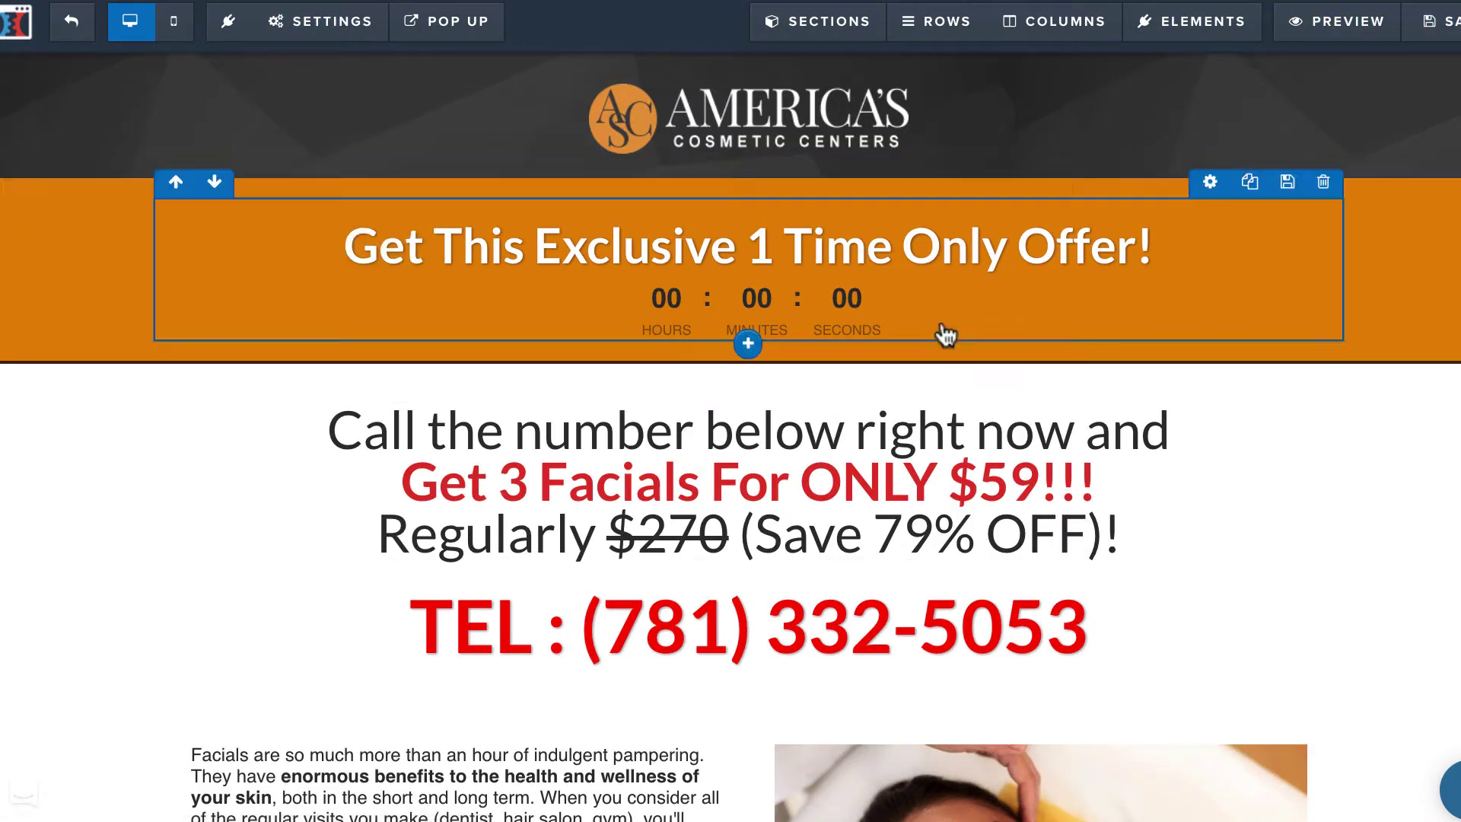
scroll(916, 337, "down", 15)
scroll(916, 336, "up", 15)
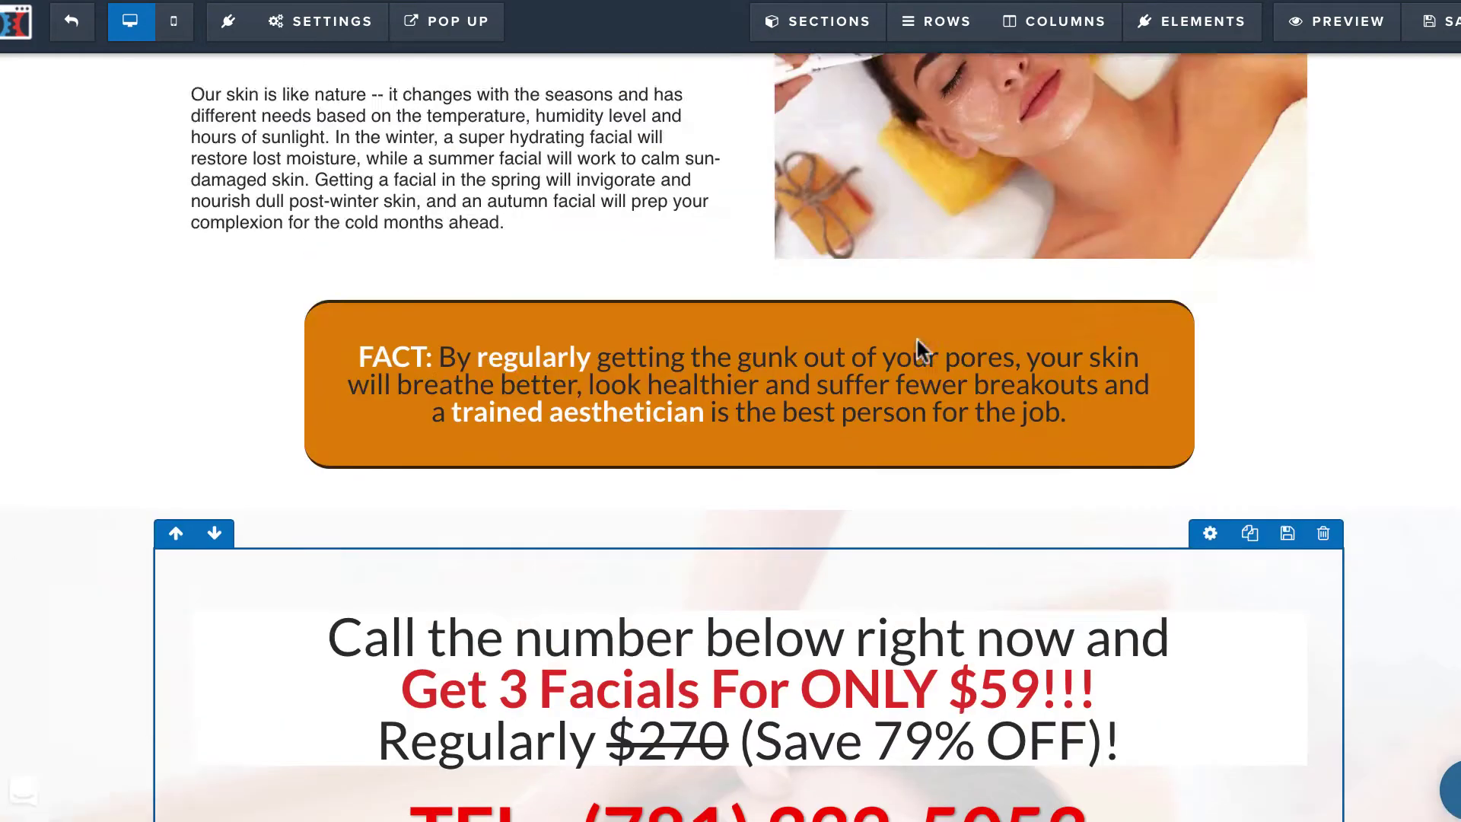
scroll(916, 351, "down", 8)
scroll(916, 350, "up", 7)
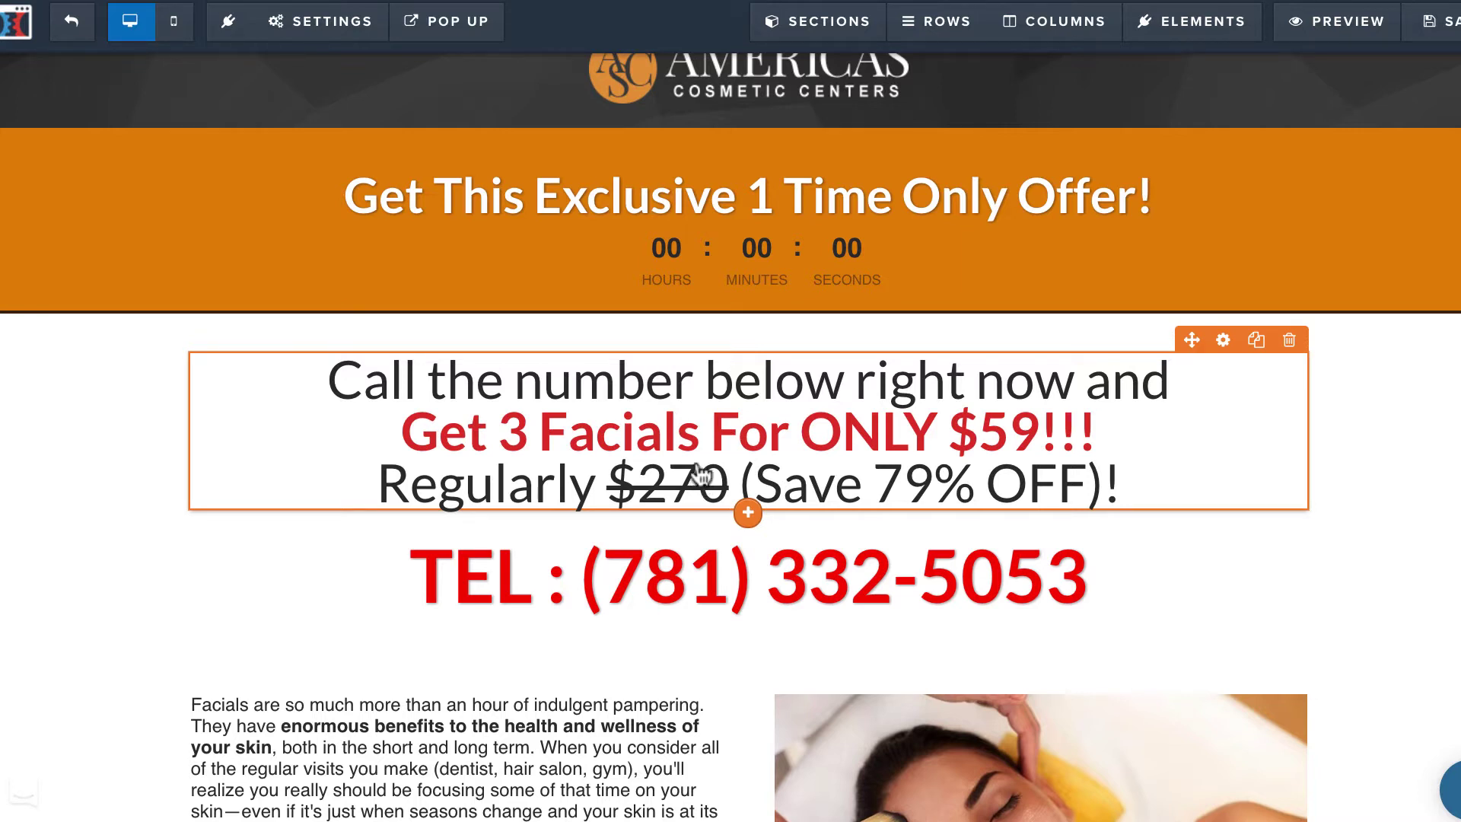
Step: Leave the page editor without saving and set the Thank You Page split test to 48% control and 52% variation traffic
key("super+w")
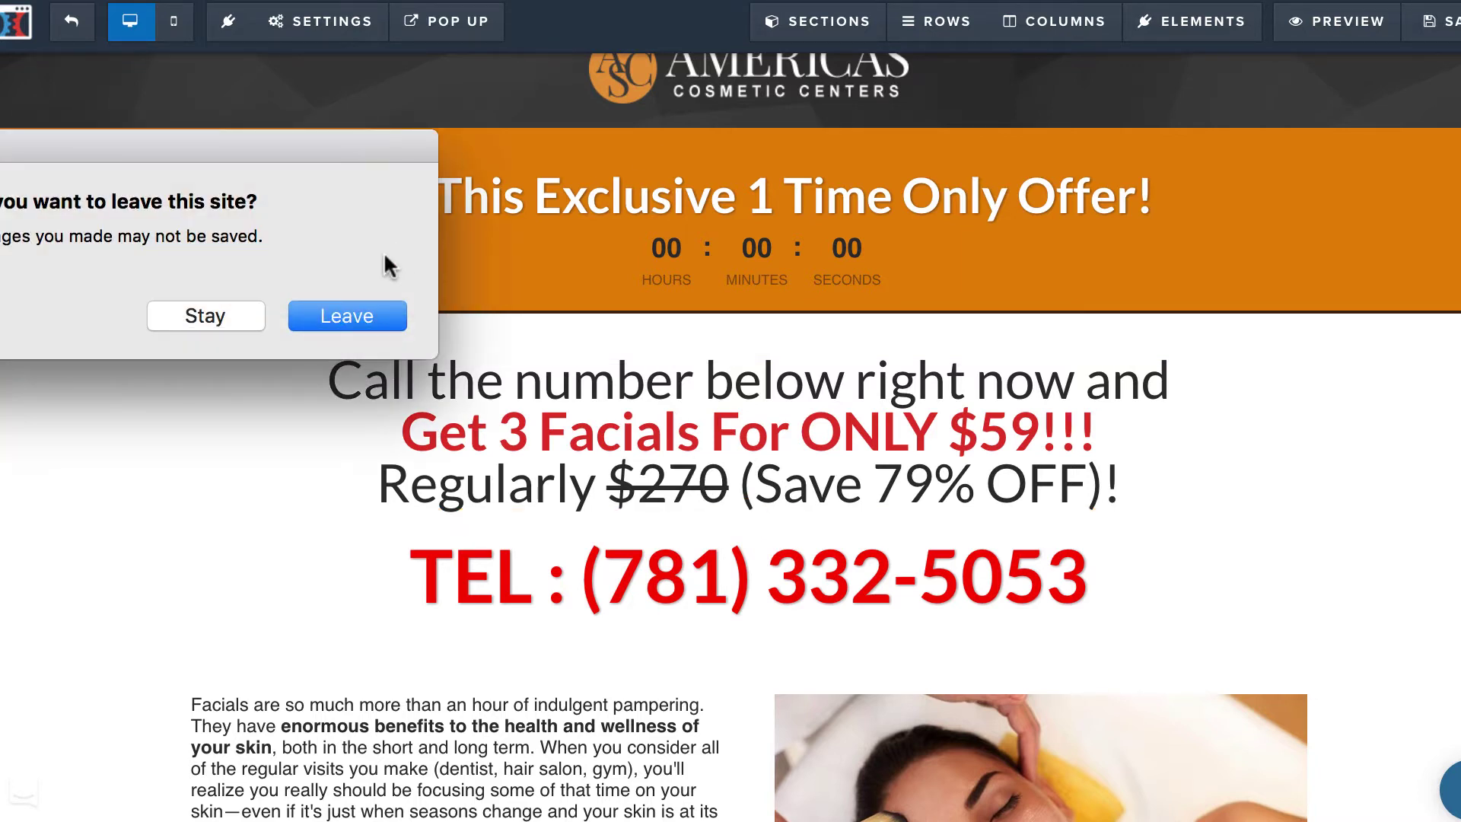
left_click(304, 315)
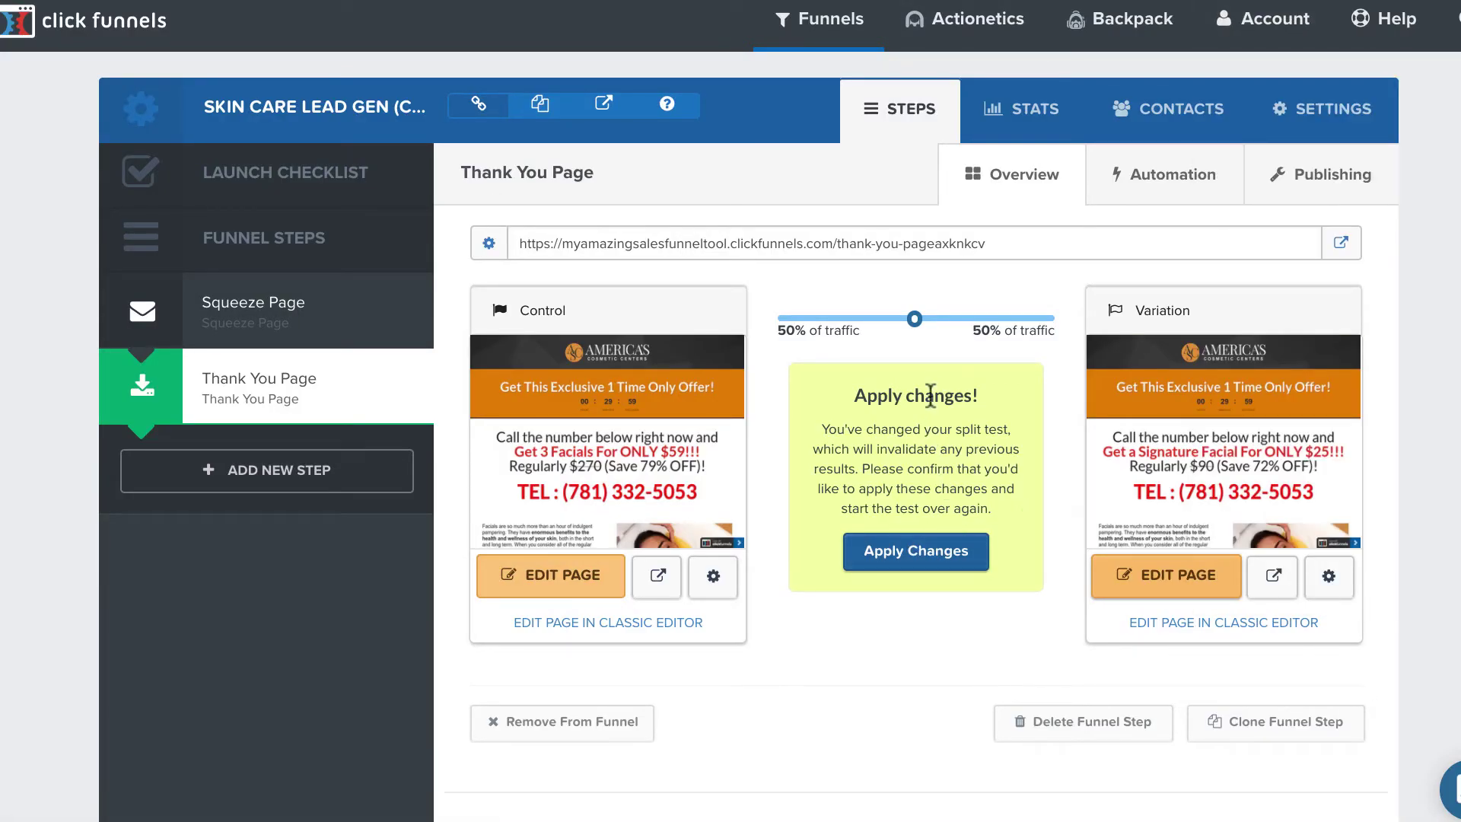
mouse_move(915, 318)
left_mouse_down()
mouse_move(799, 318)
mouse_move(1038, 317)
mouse_move(900, 319)
mouse_move(892, 332)
mouse_move(909, 335)
left_mouse_up()
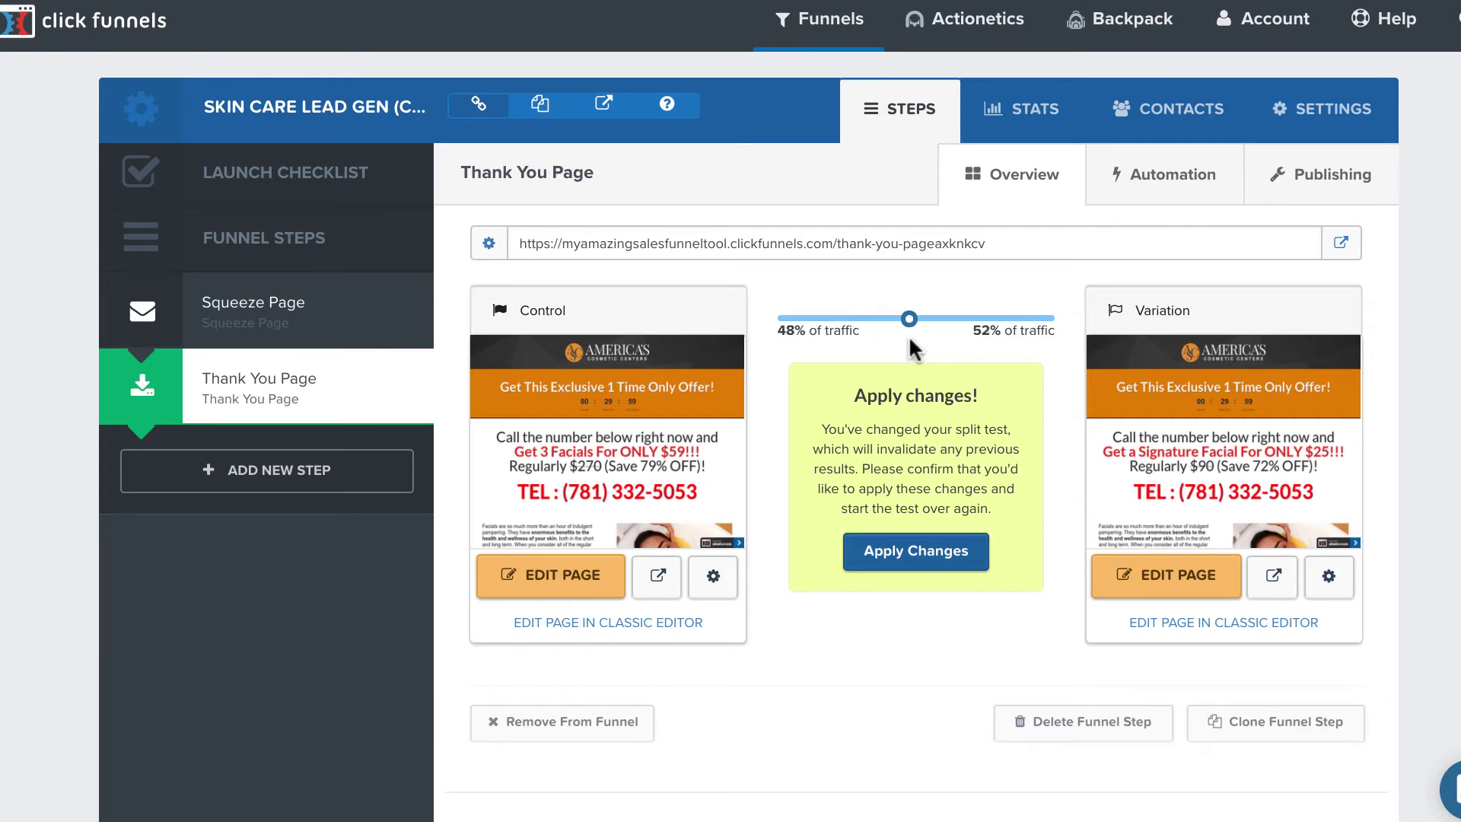
Step: Check the name and path settings of the Thank You Page's control and variation, and close the settings
left_click(714, 585)
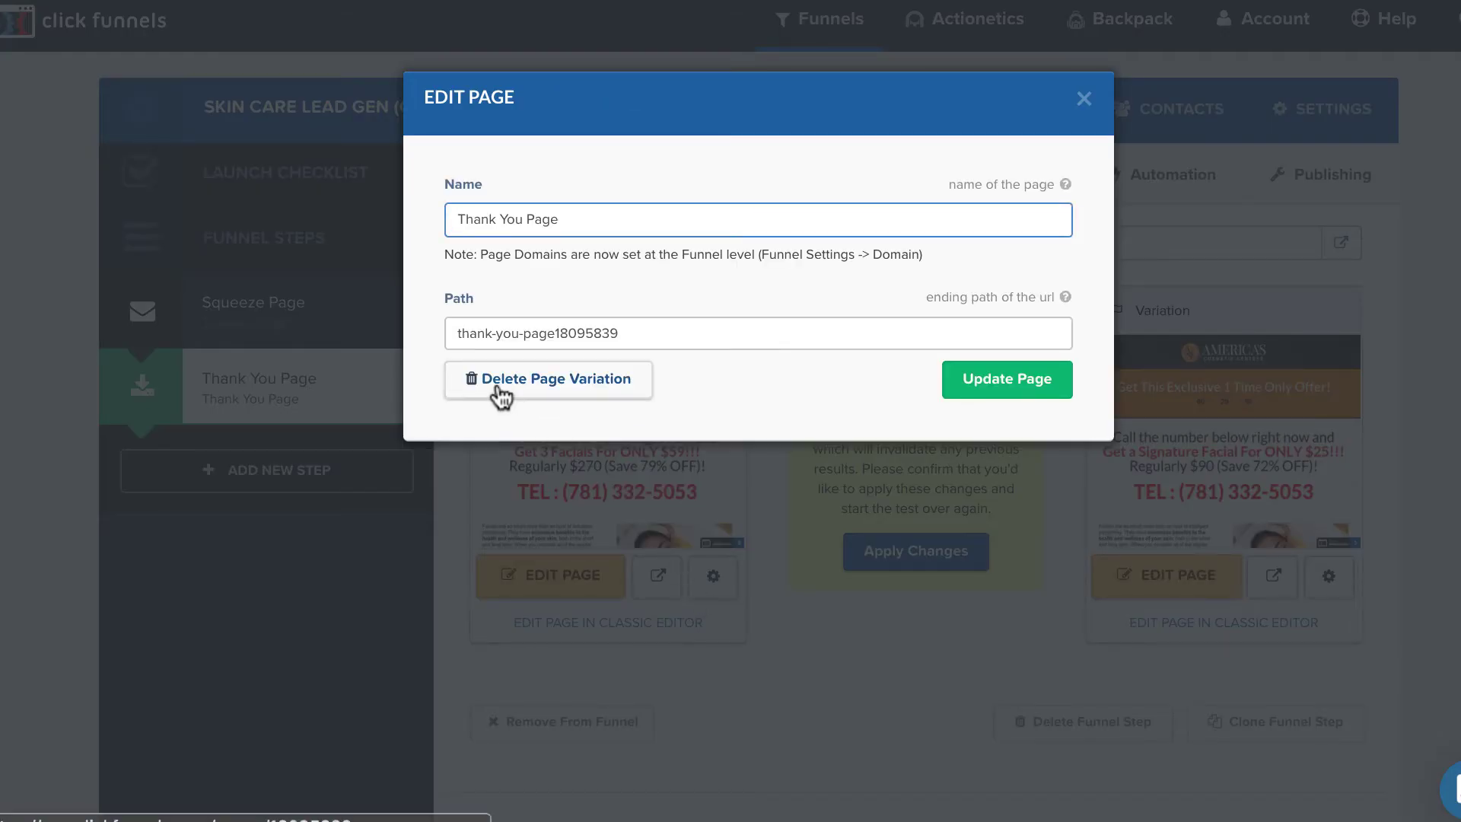
left_click(460, 334)
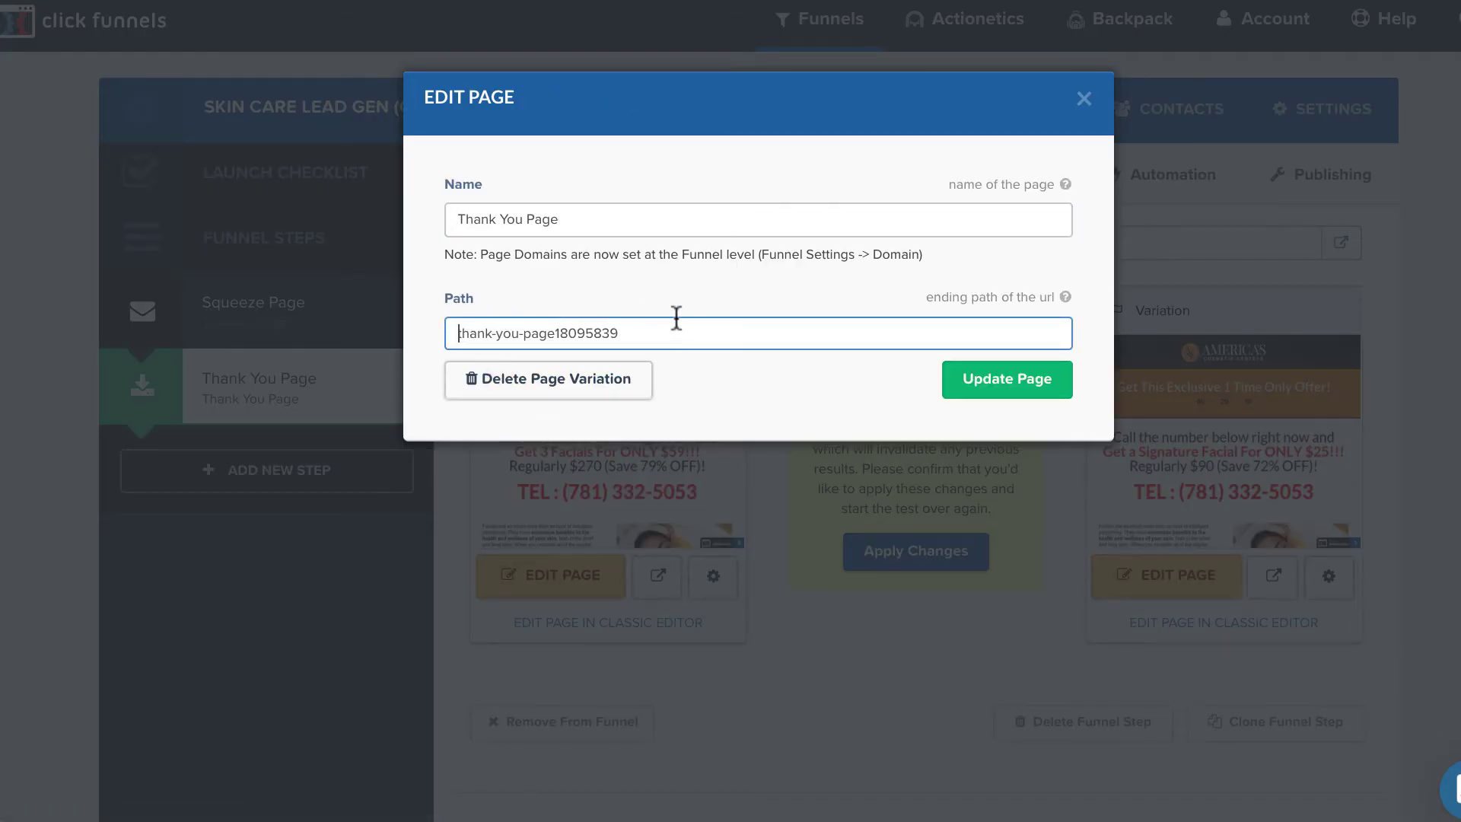
left_click(948, 386)
left_click(1346, 574)
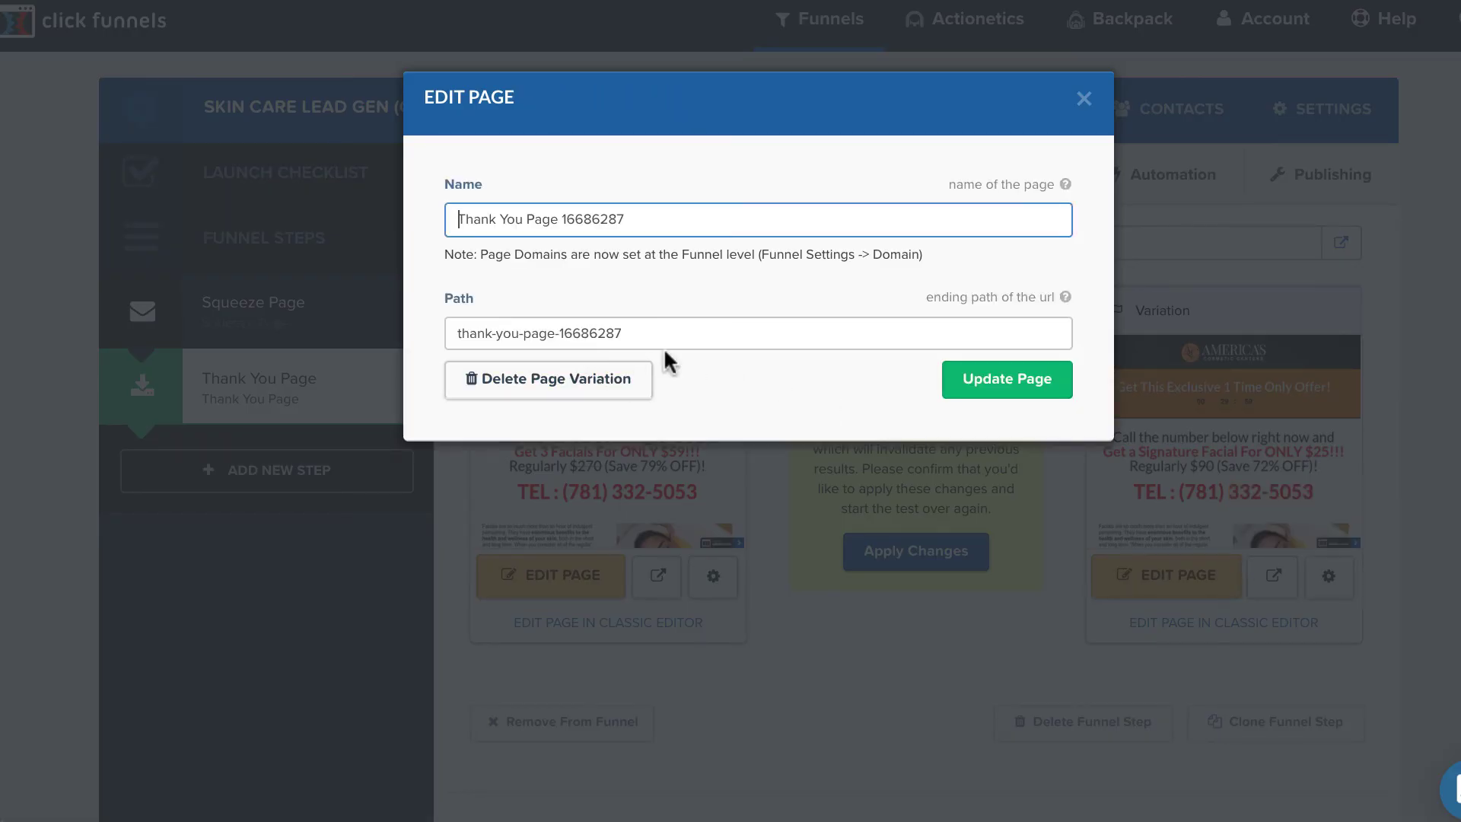
left_click(1084, 100)
Step: View the Declare As Winner option on the Thank You Page variation and open the Squeeze Page step's overview
mouse_move(1134, 479)
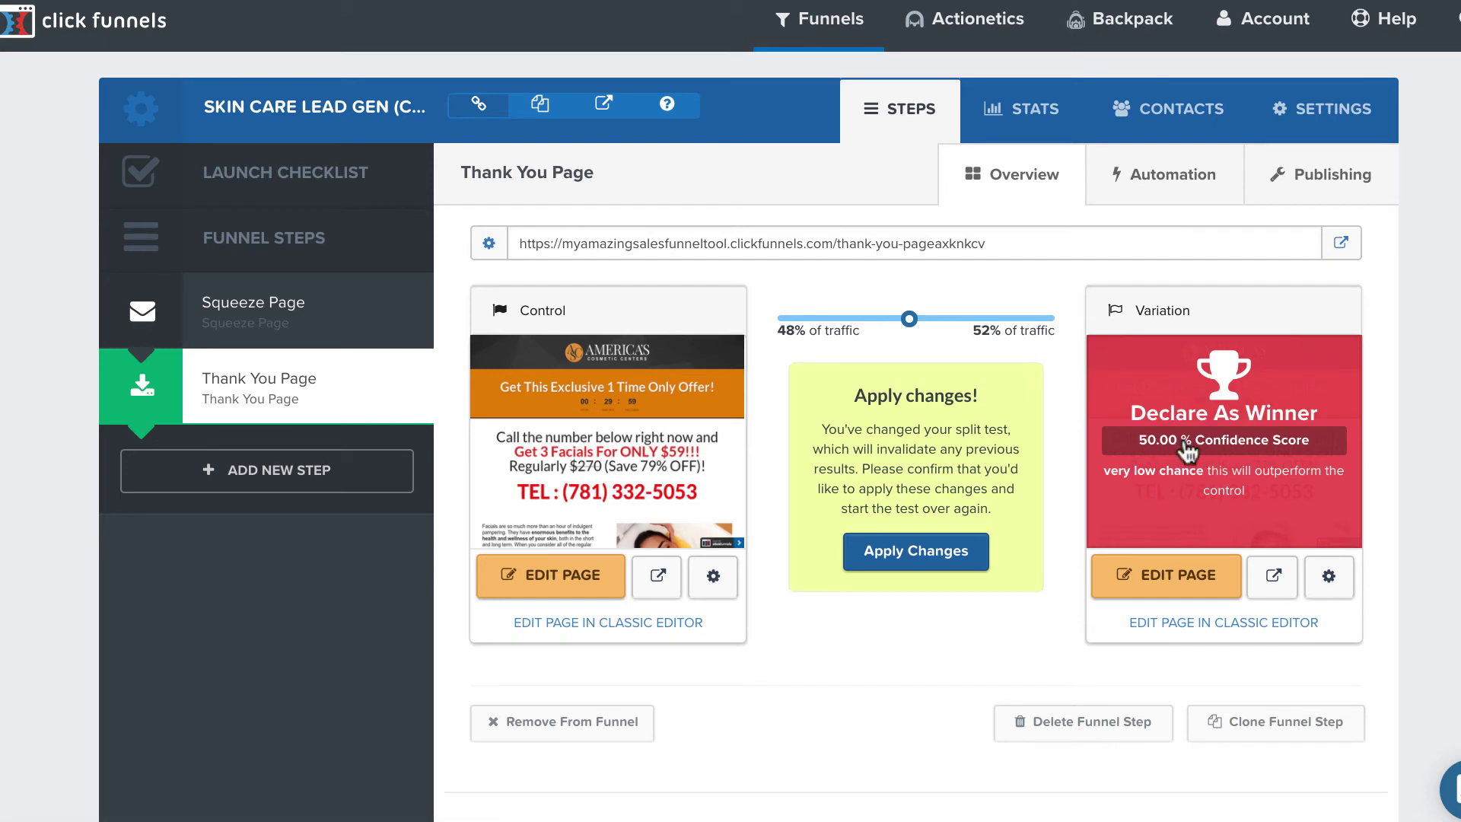
mouse_move(695, 415)
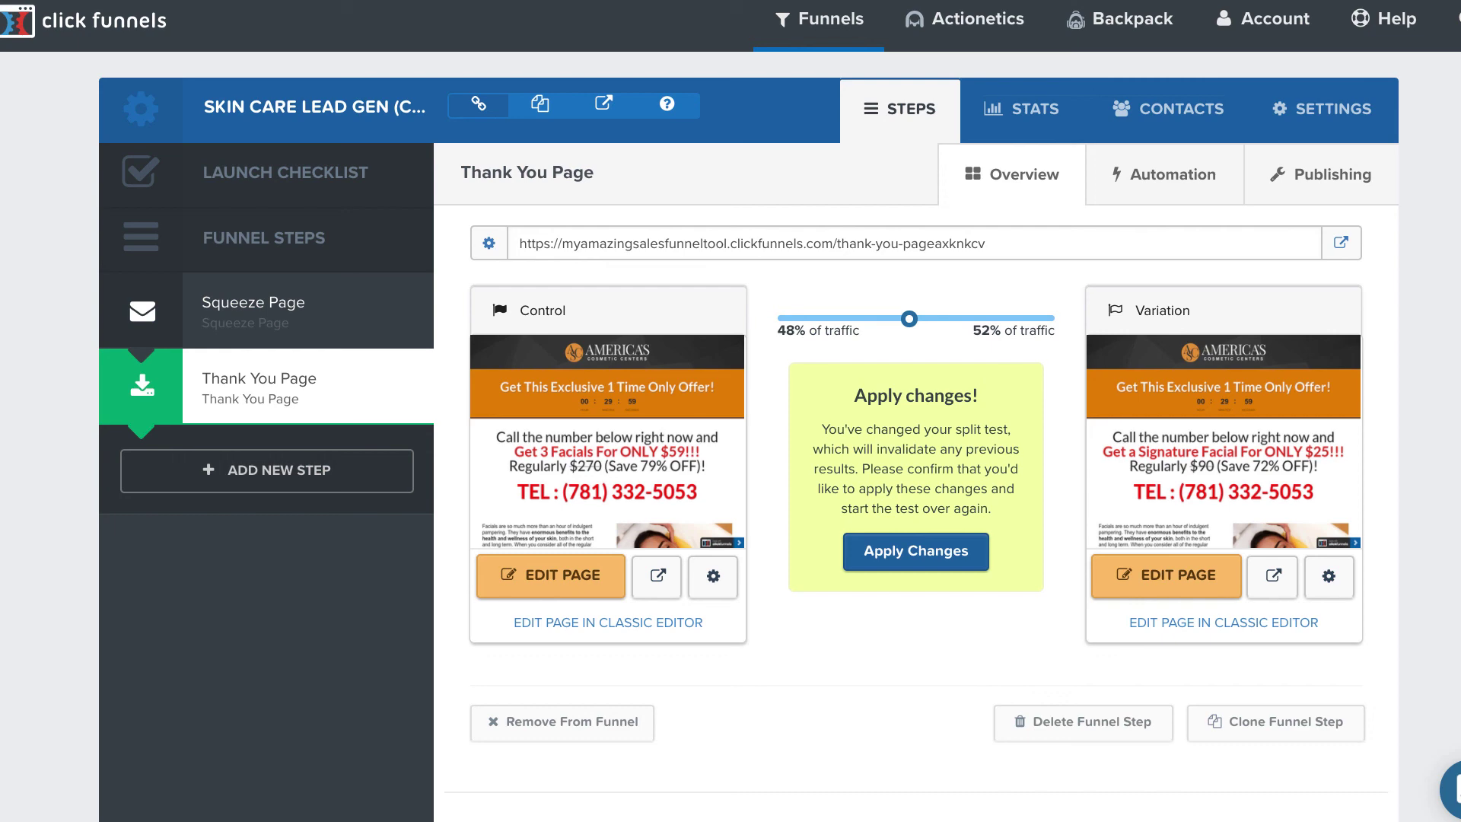
left_click(255, 329)
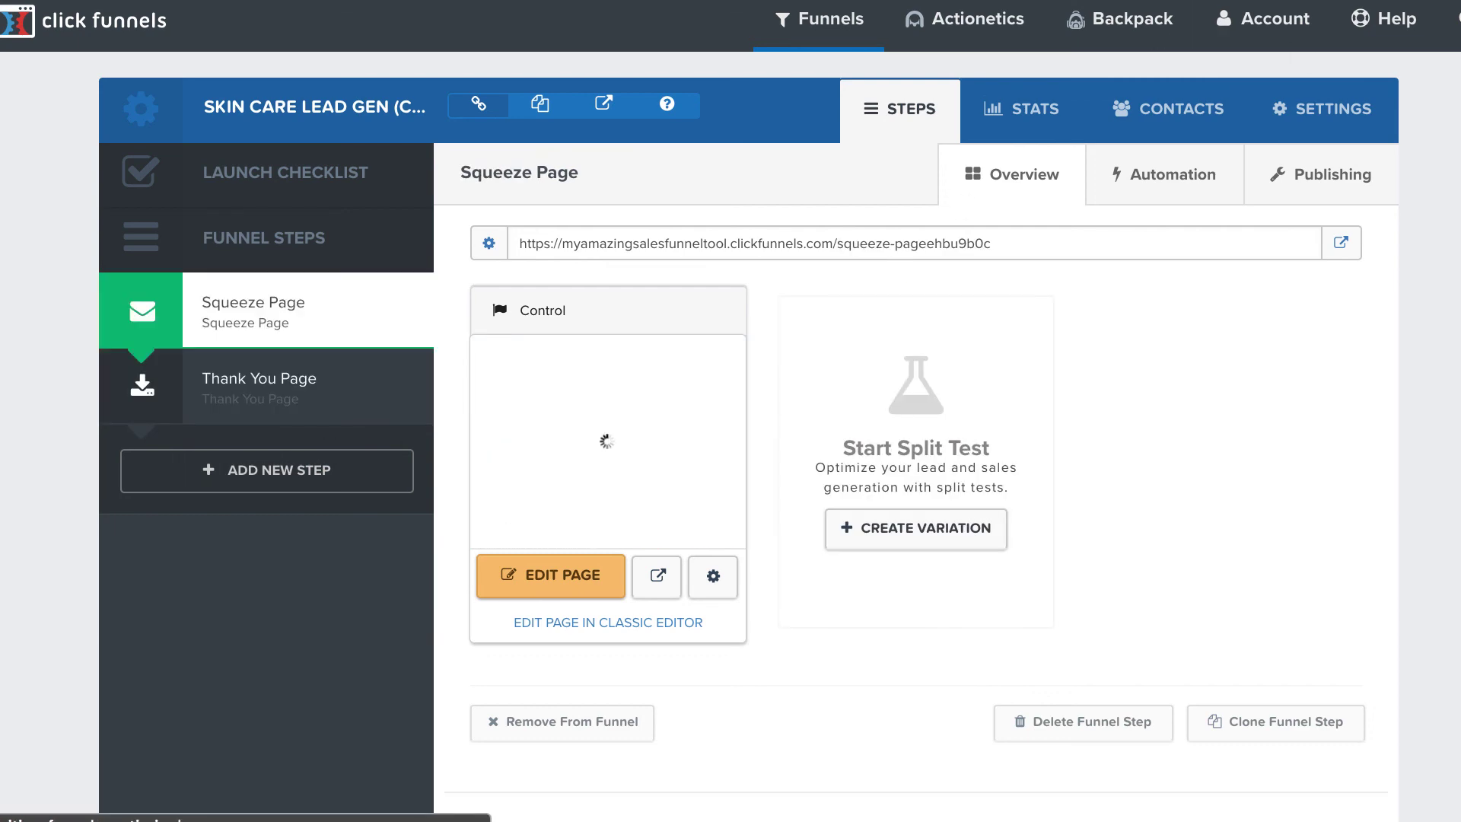